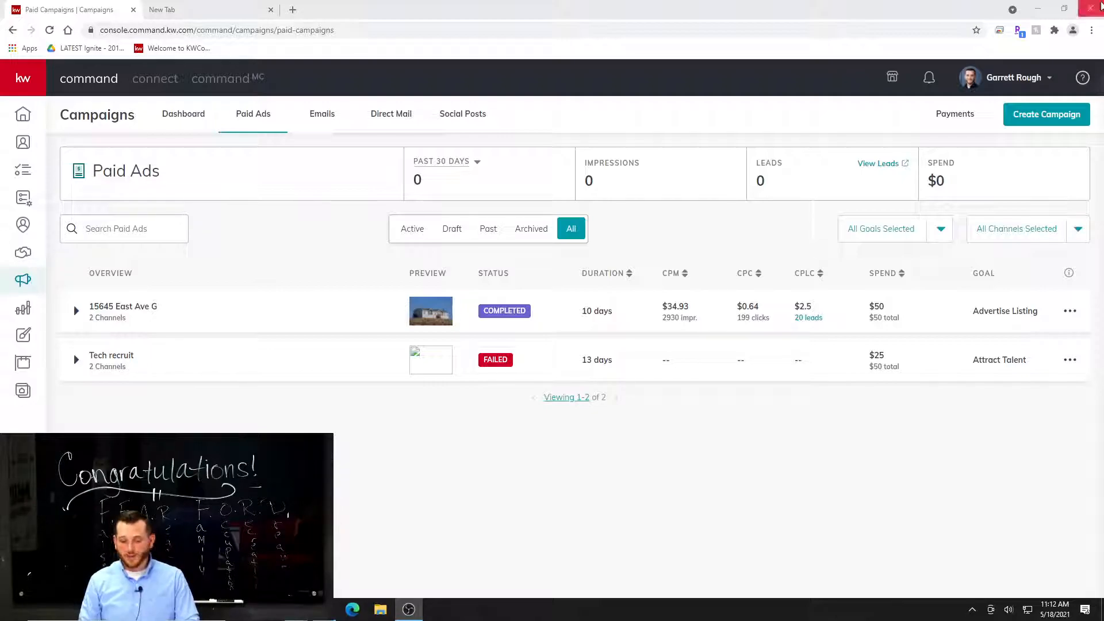
Open the account settings and review the connected applications, including the Facebook, Twitter and Google ads managers.
click(1024, 76)
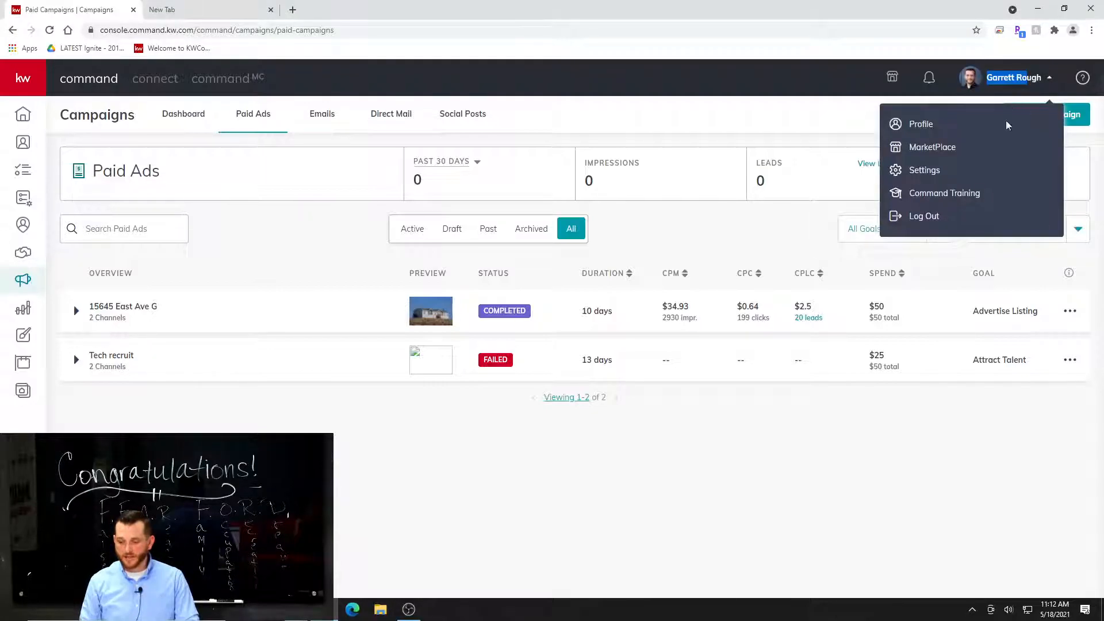
click(1047, 177)
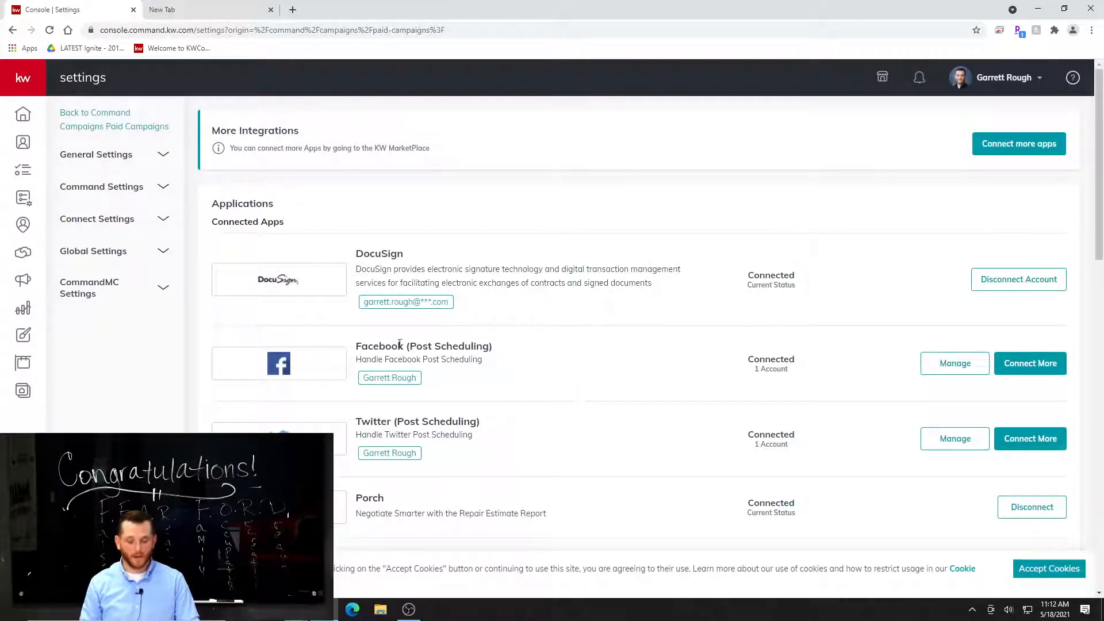
scroll(977, 360, down, 2)
scroll(977, 361, down, 2)
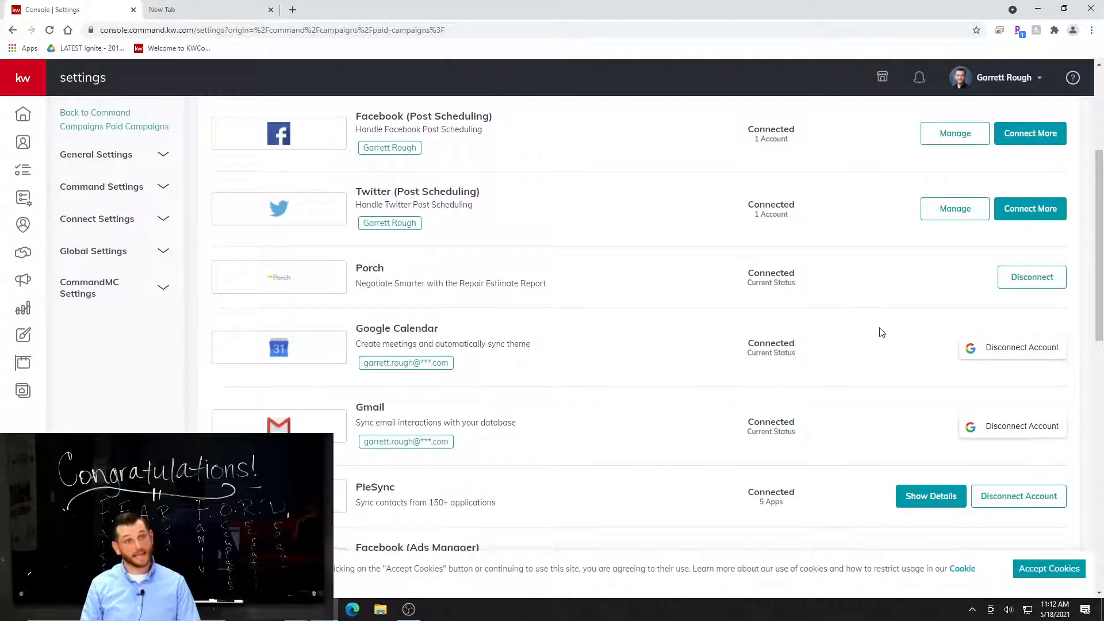
scroll(903, 420, down, 4)
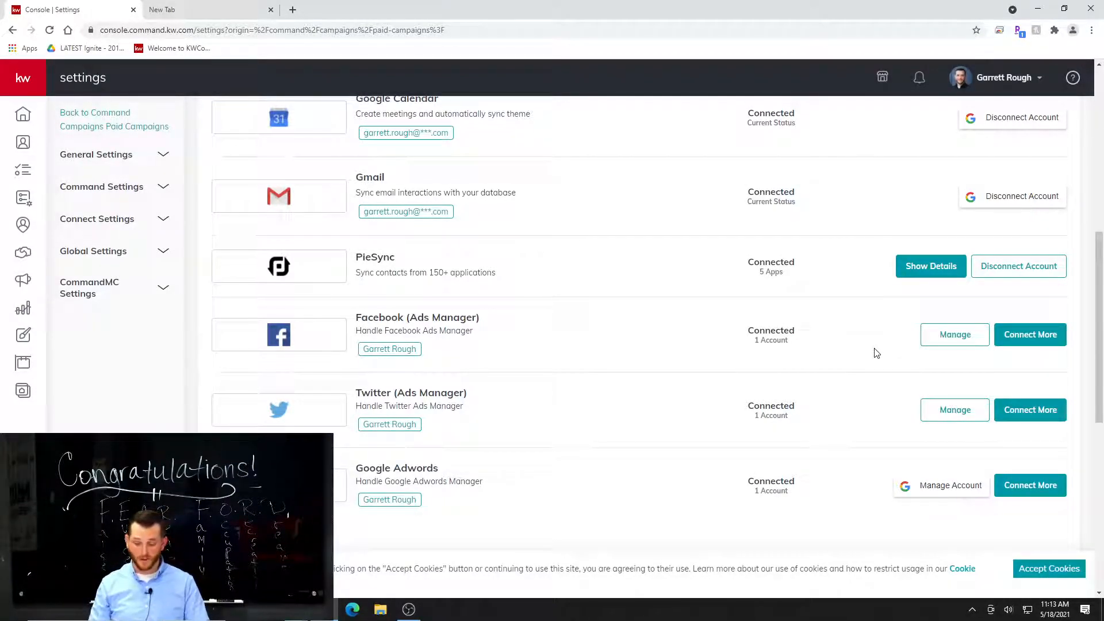
scroll(829, 366, up, 8)
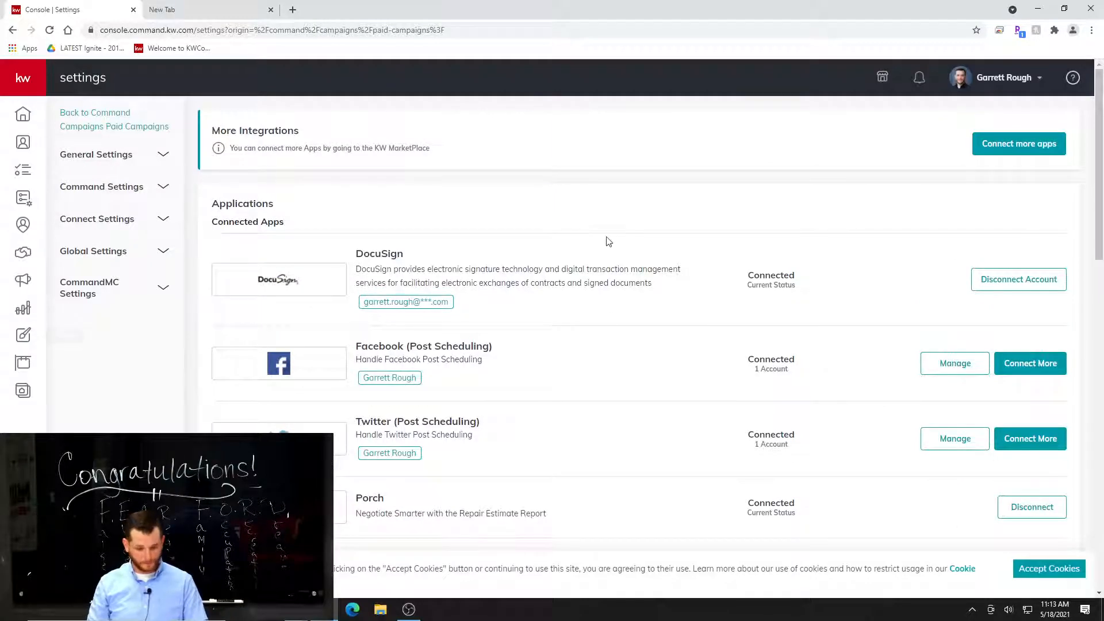
Go to Campaigns and look through the Social Posts, Direct Mail and Emails sections.
click(23, 282)
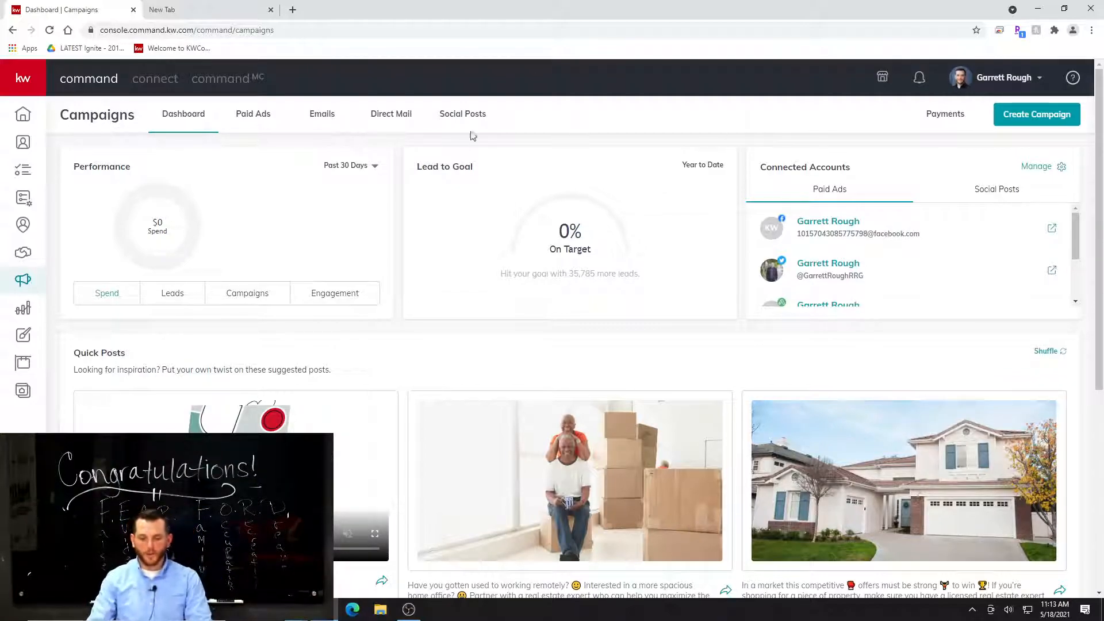
click(478, 113)
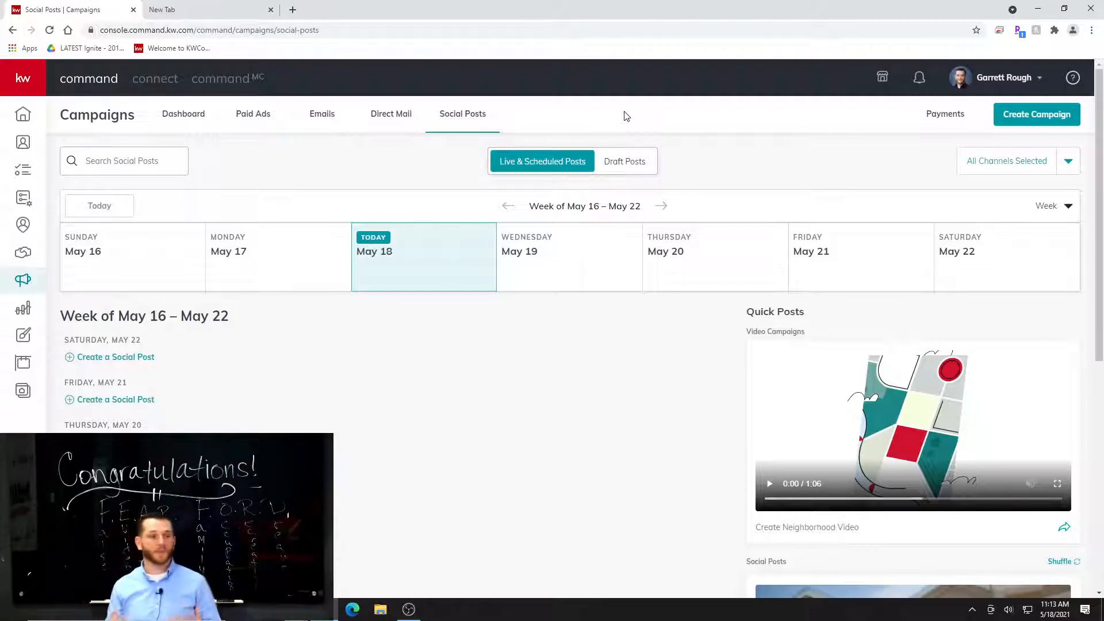
click(383, 122)
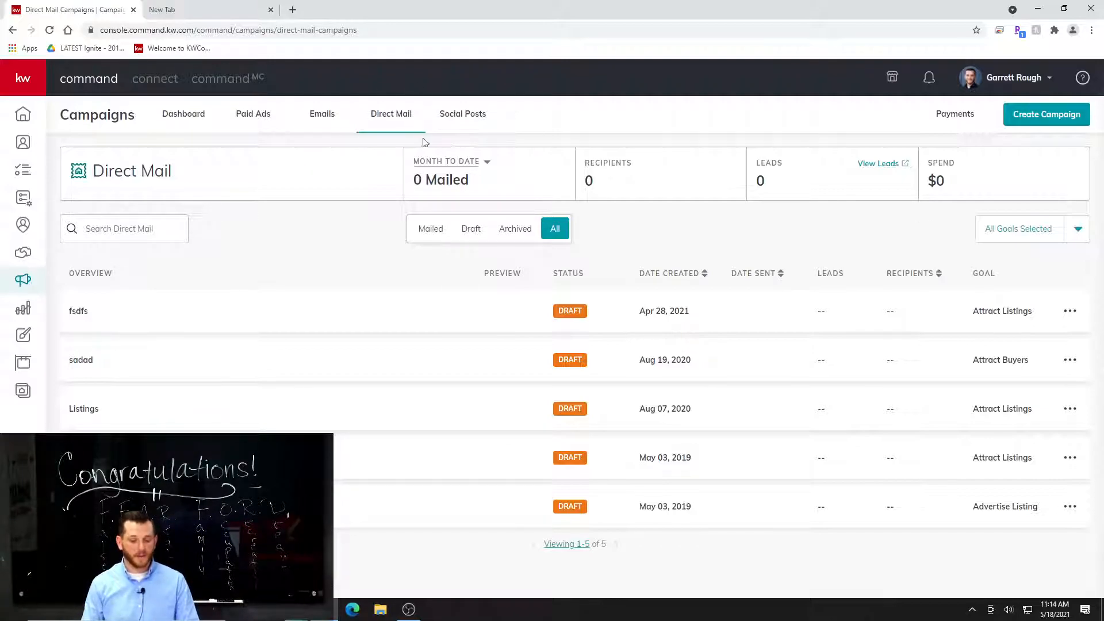
click(320, 117)
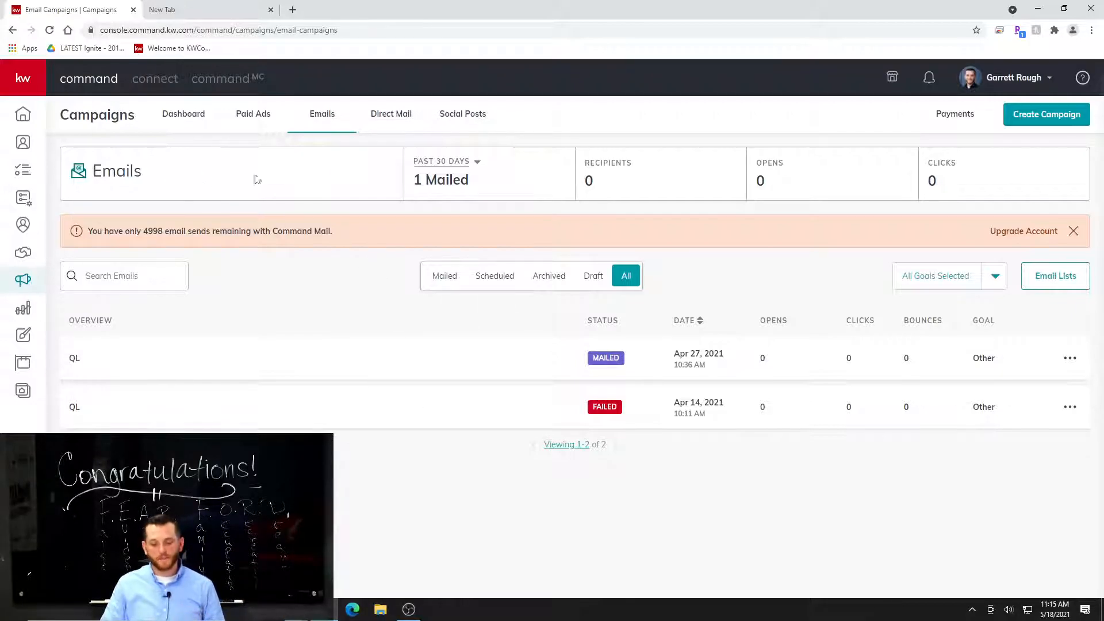
Review the campaigns dashboard, including its quick posts and the tips and training articles.
click(206, 117)
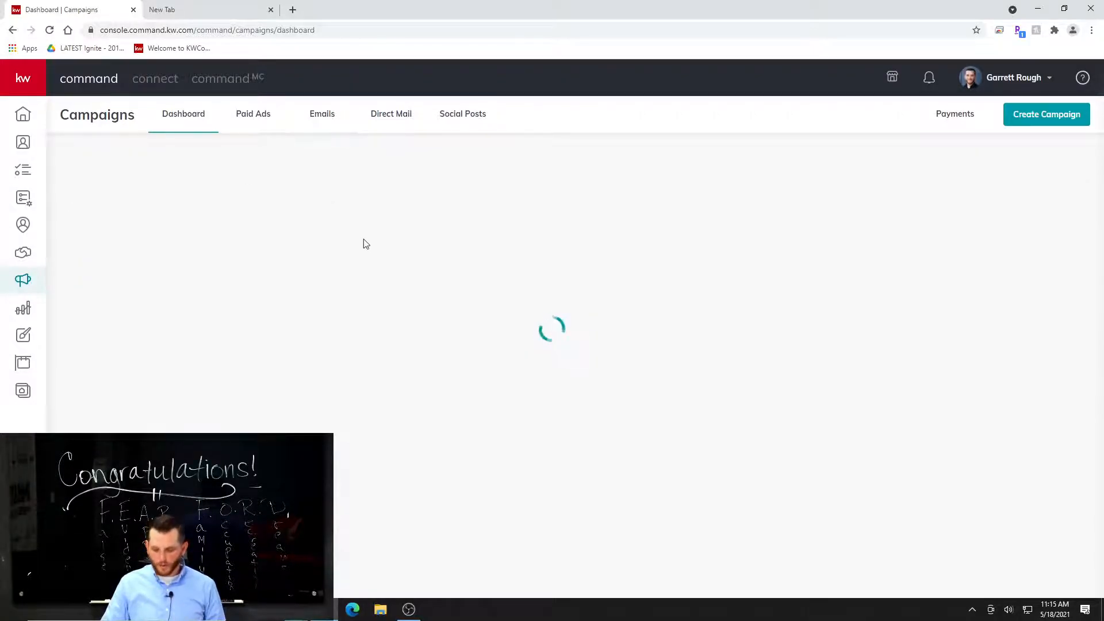
scroll(708, 397, down, 2)
scroll(704, 413, up, 2)
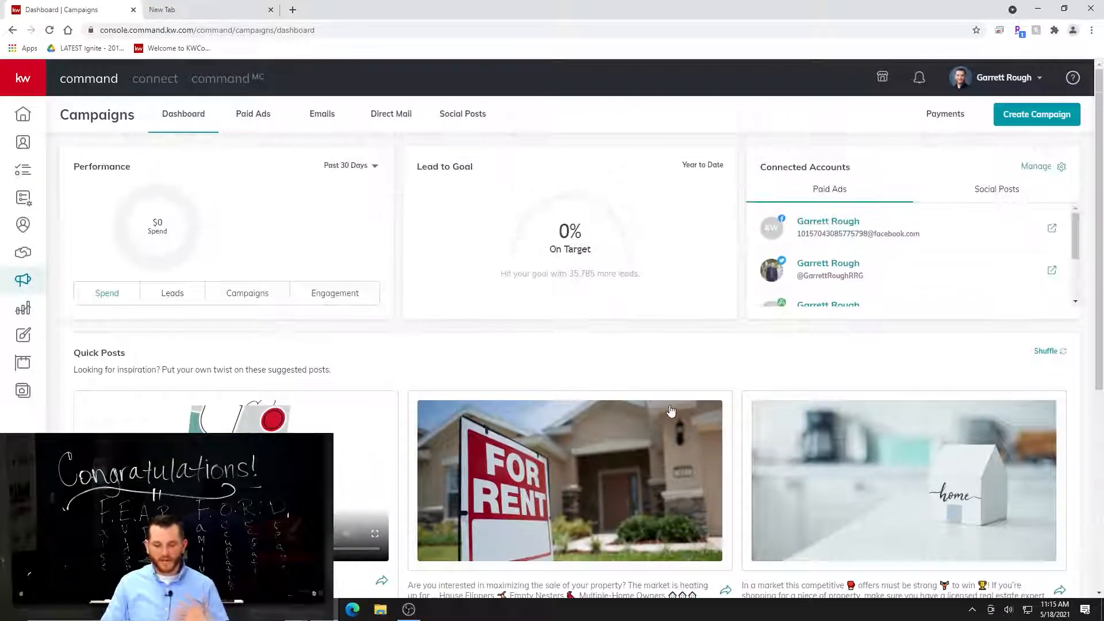
scroll(675, 389, down, 5)
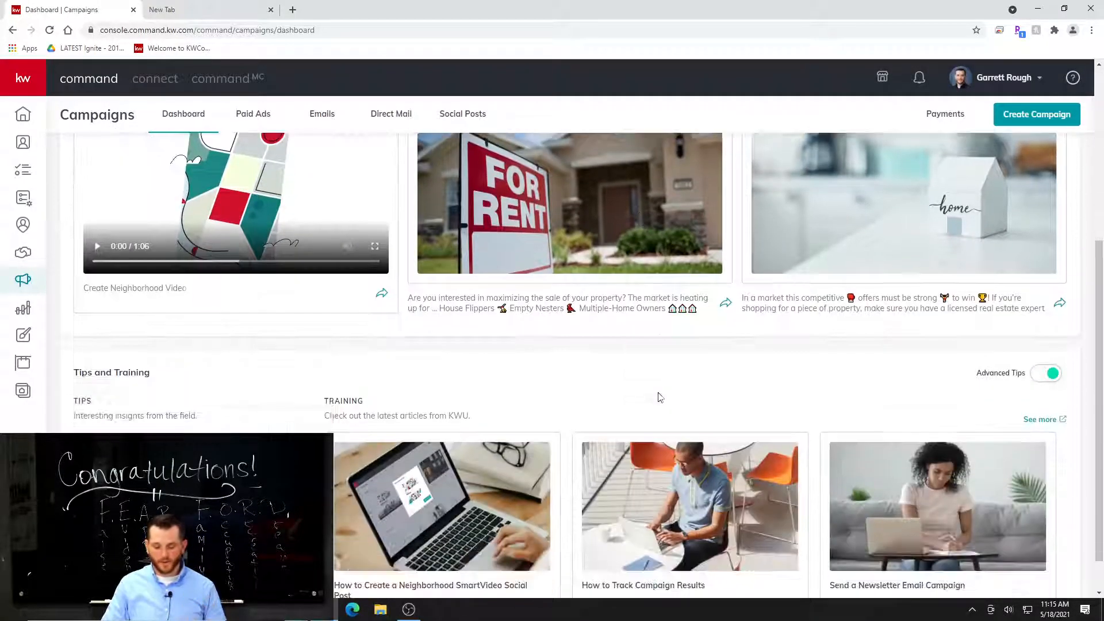
scroll(673, 409, up, 5)
scroll(676, 426, down, 6)
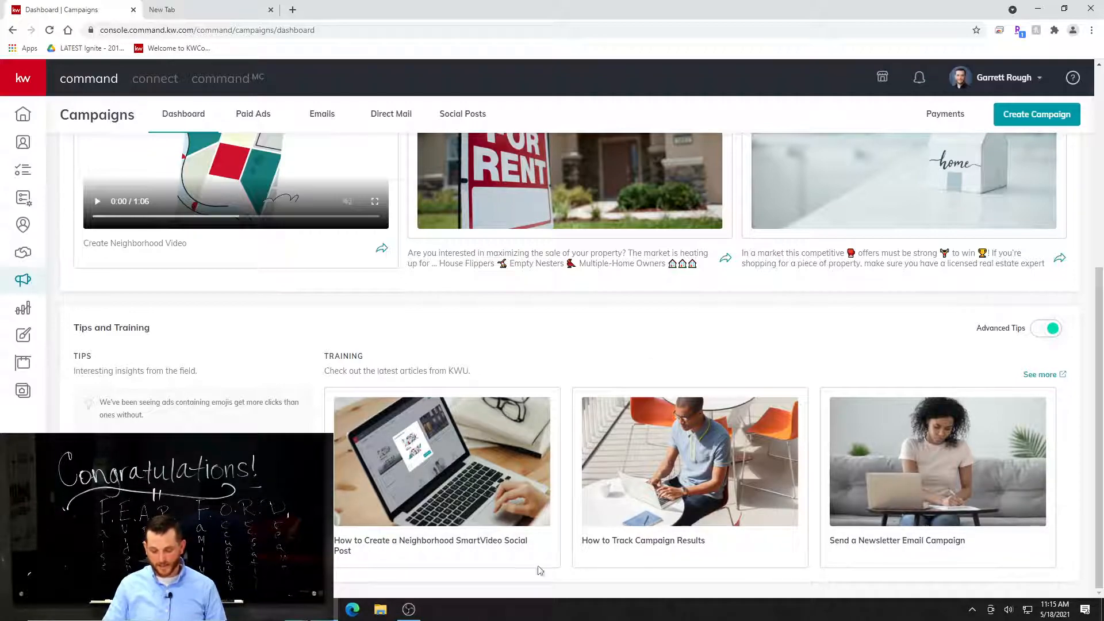
scroll(506, 520, up, 3)
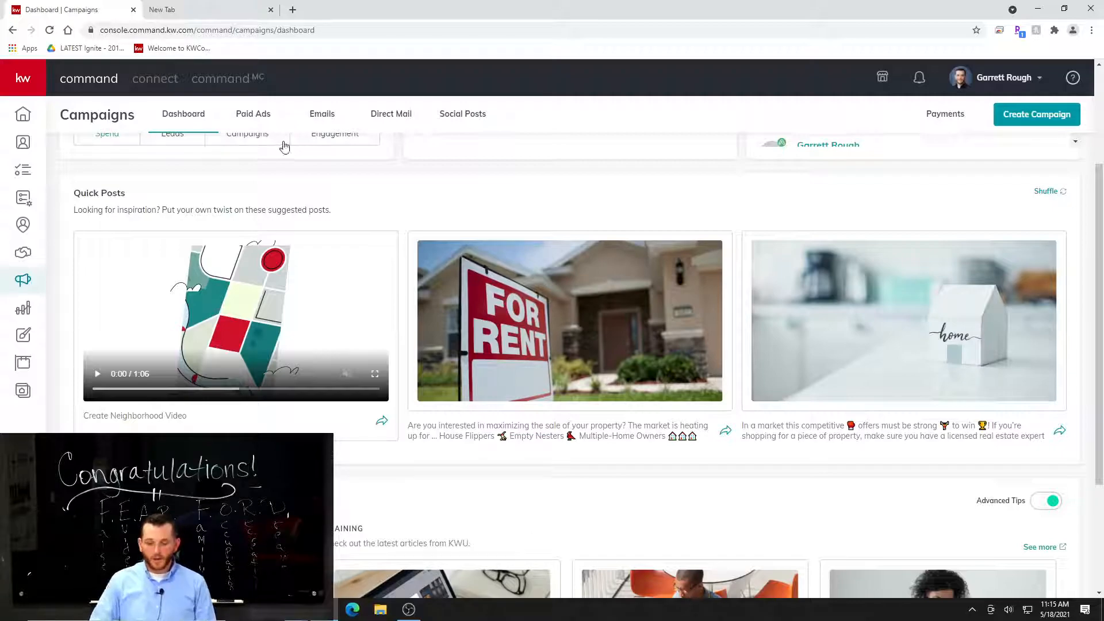
Examine the completed Advertise Listing paid ad's channel results and its captured leads, and return to the paid ads list.
click(256, 118)
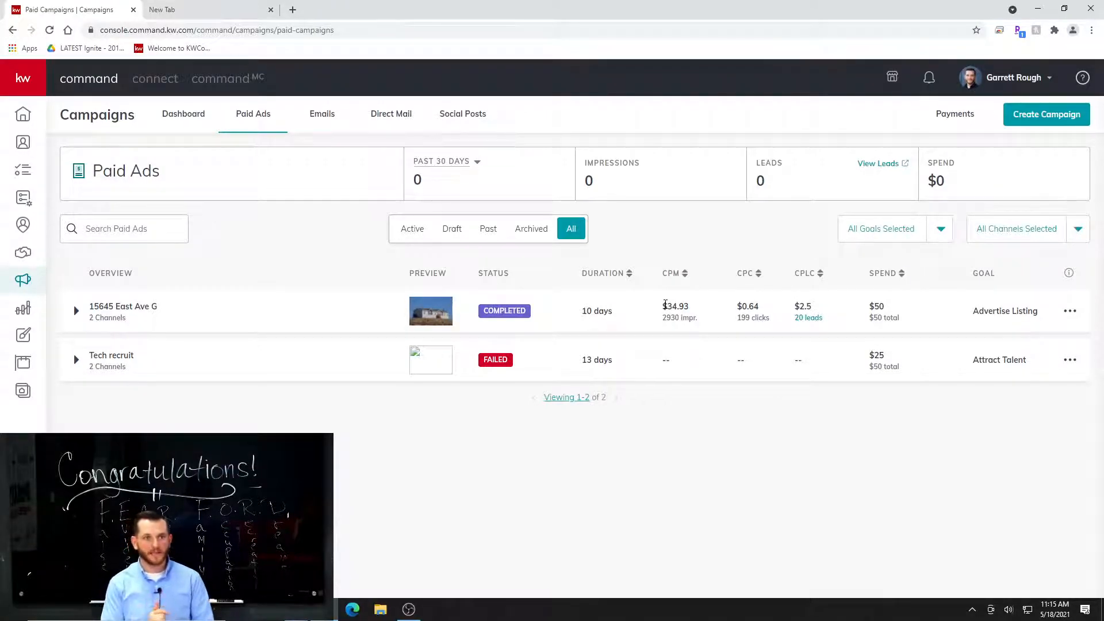
click(75, 311)
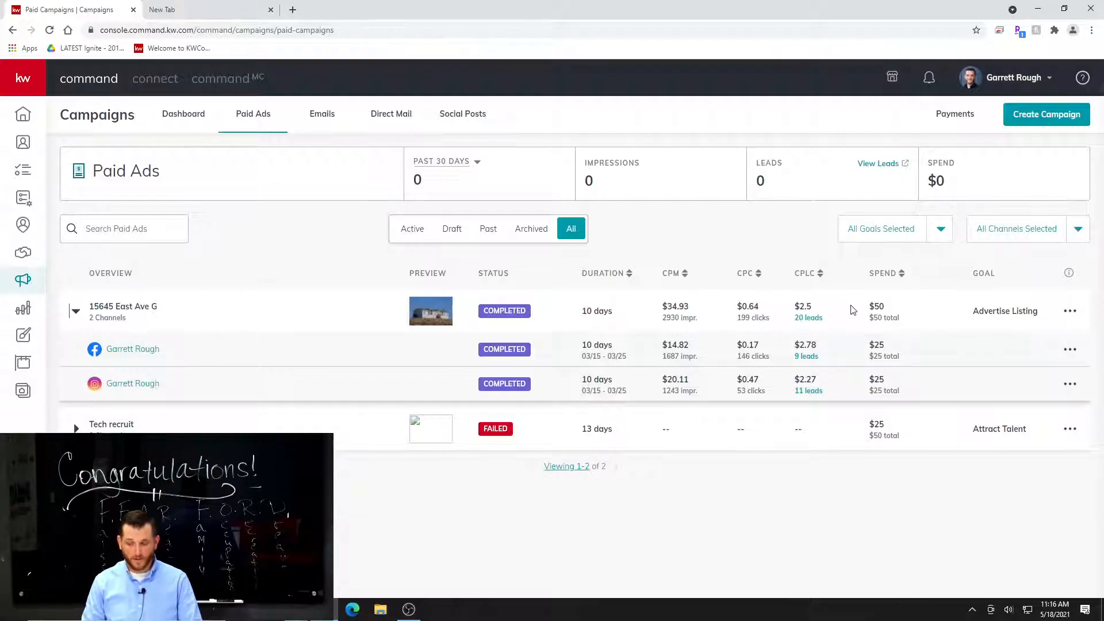
click(811, 318)
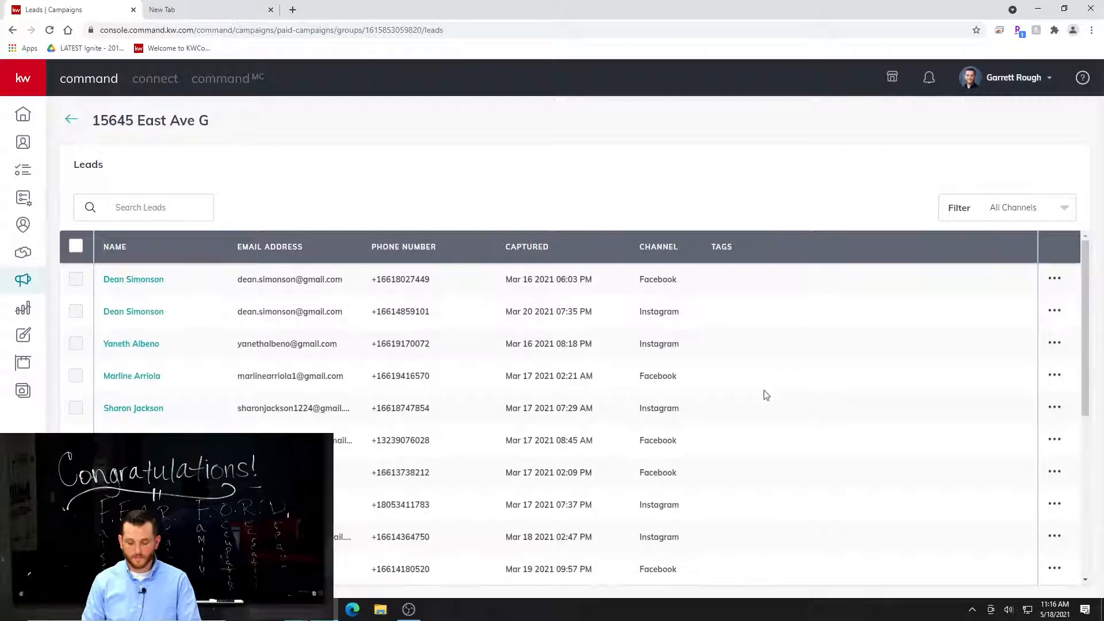
scroll(194, 311, down, 5)
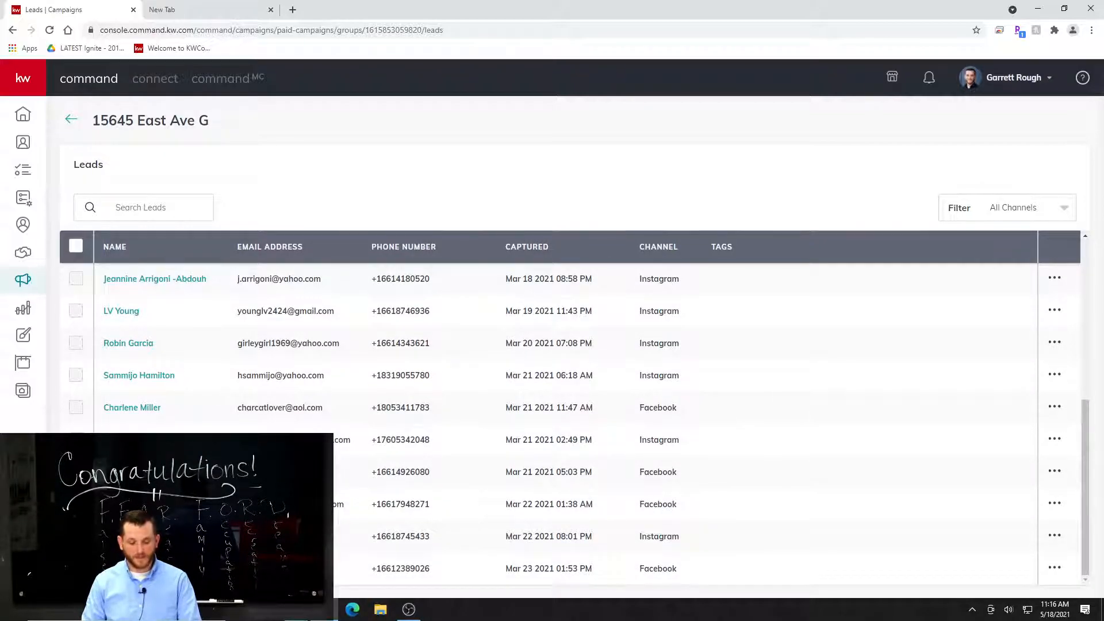
scroll(555, 325, up, 5)
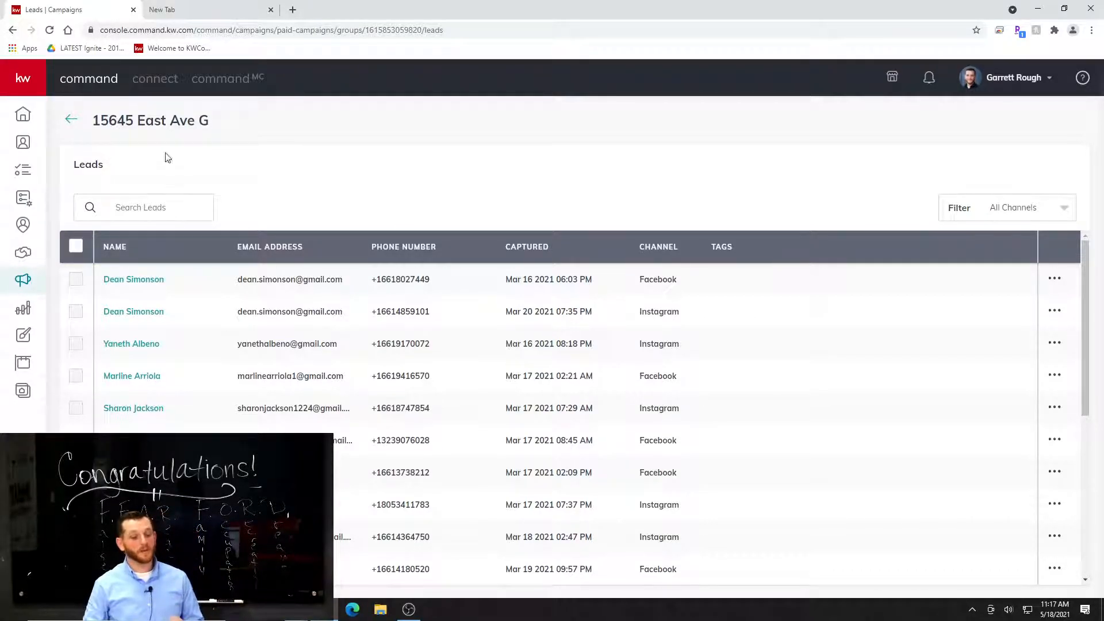
click(82, 127)
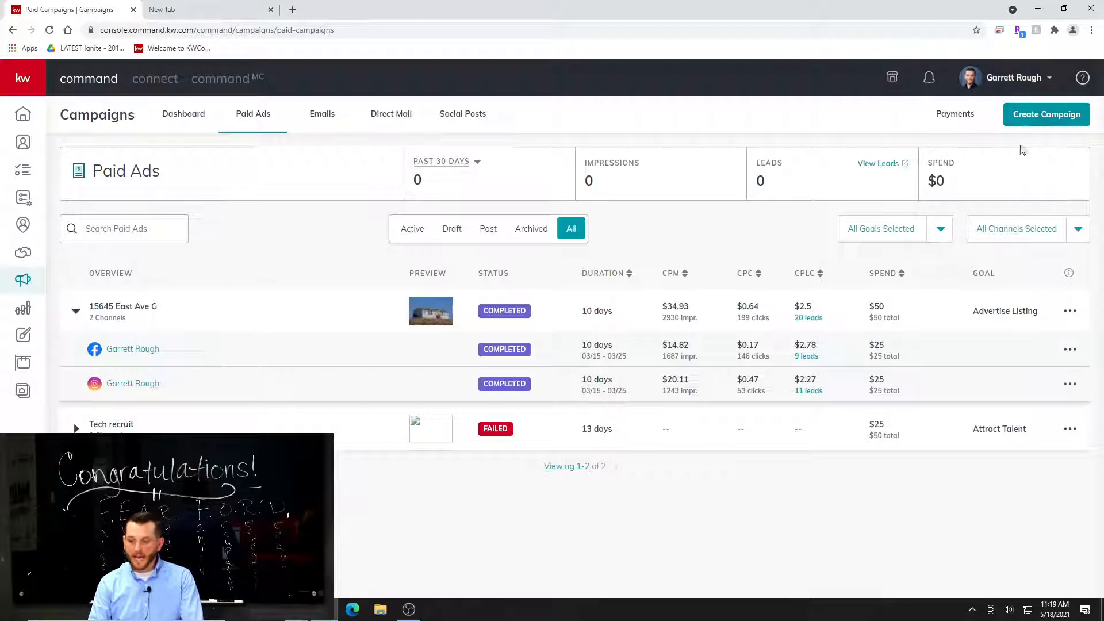
Start a new paid social ad campaign and name it with the property's street address.
click(1060, 116)
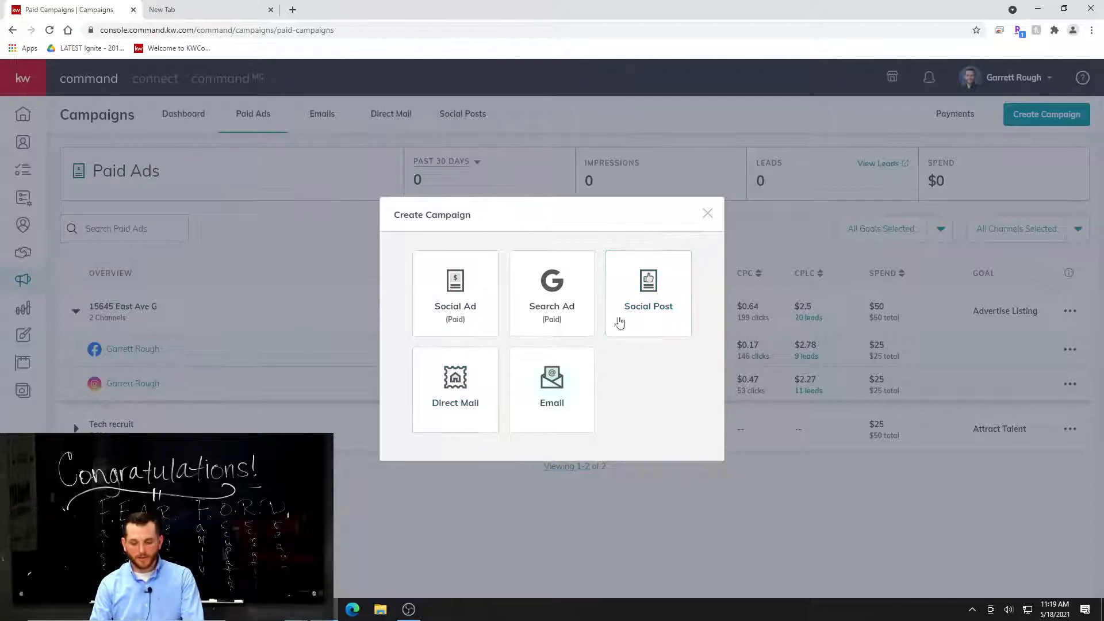
click(452, 305)
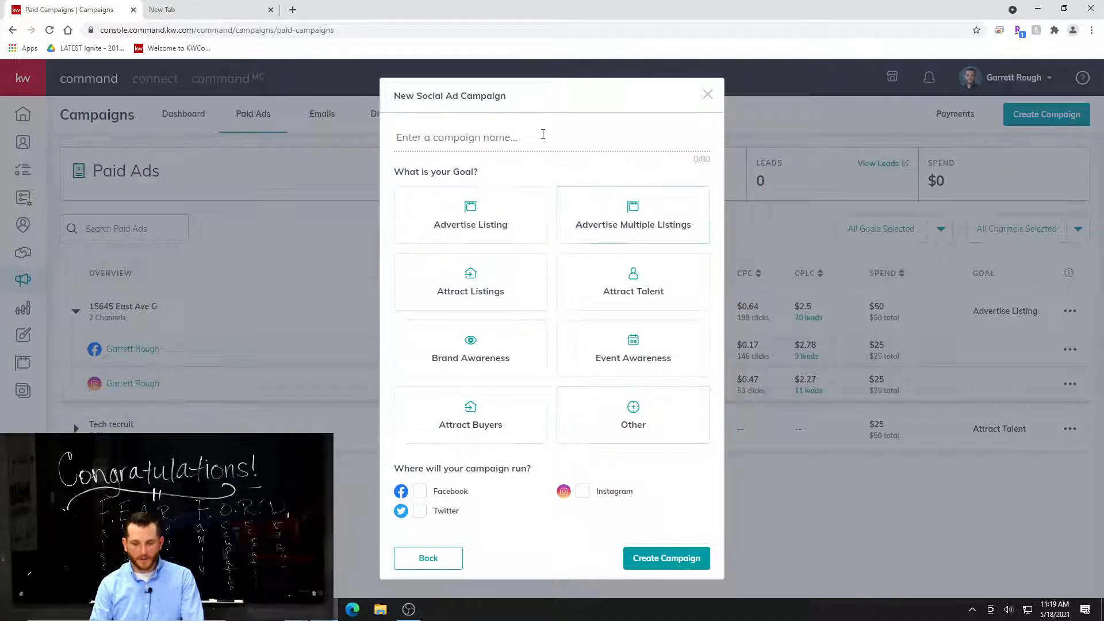
click(543, 133)
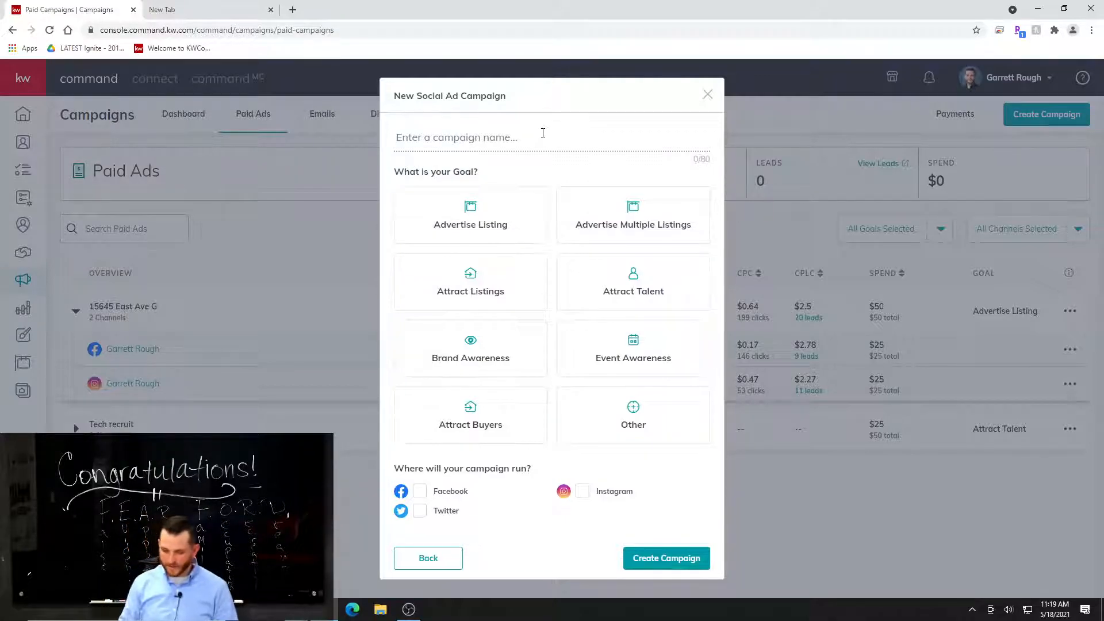
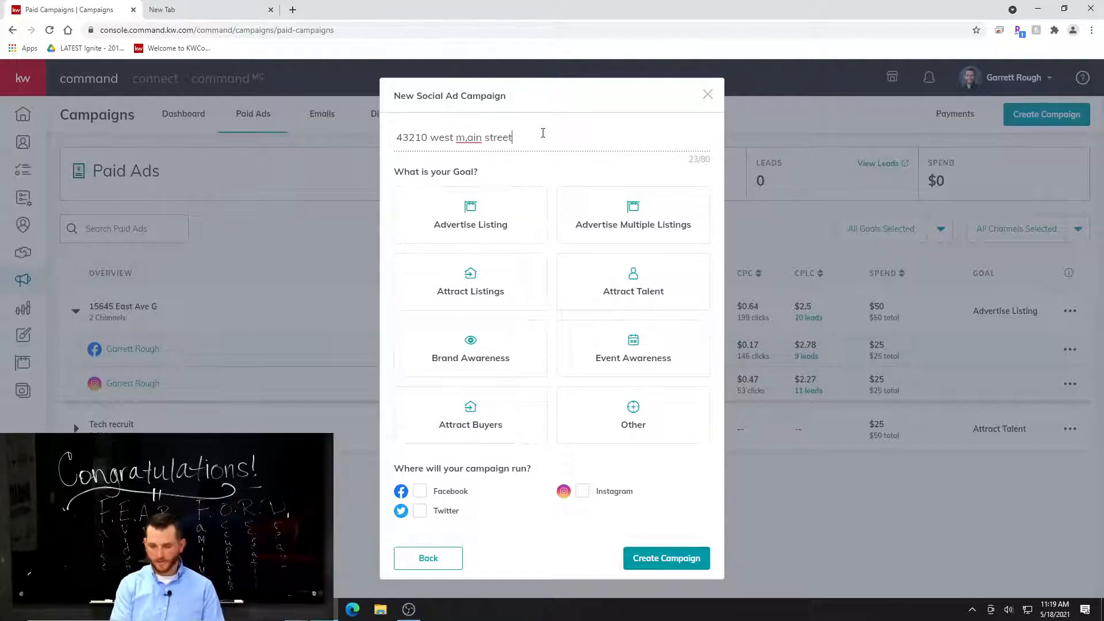
drag(469, 139, 474, 139)
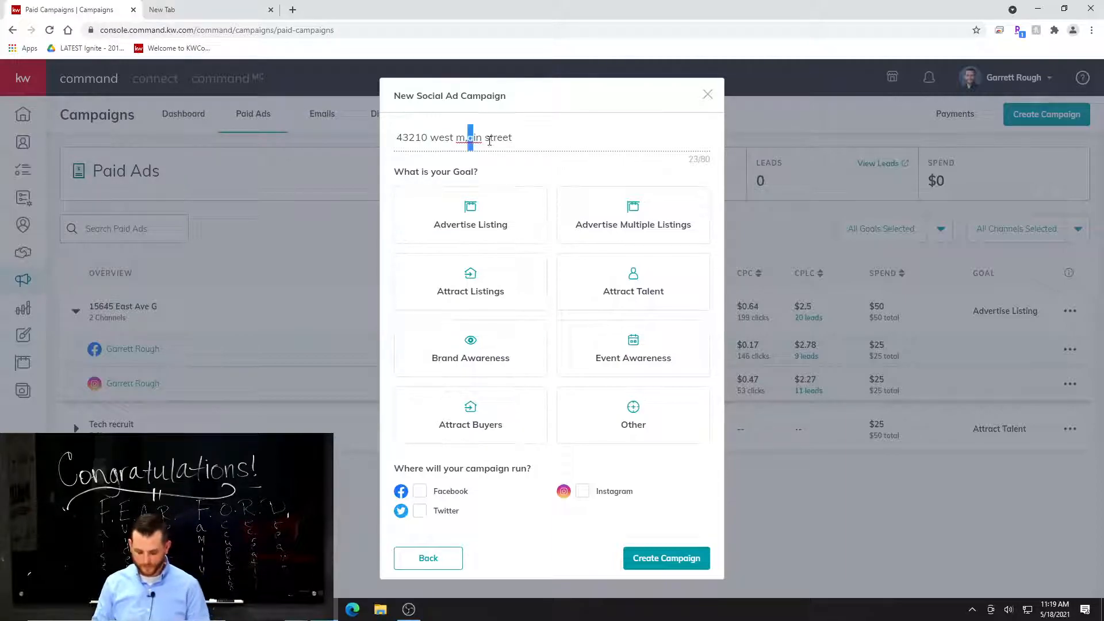
text(a)
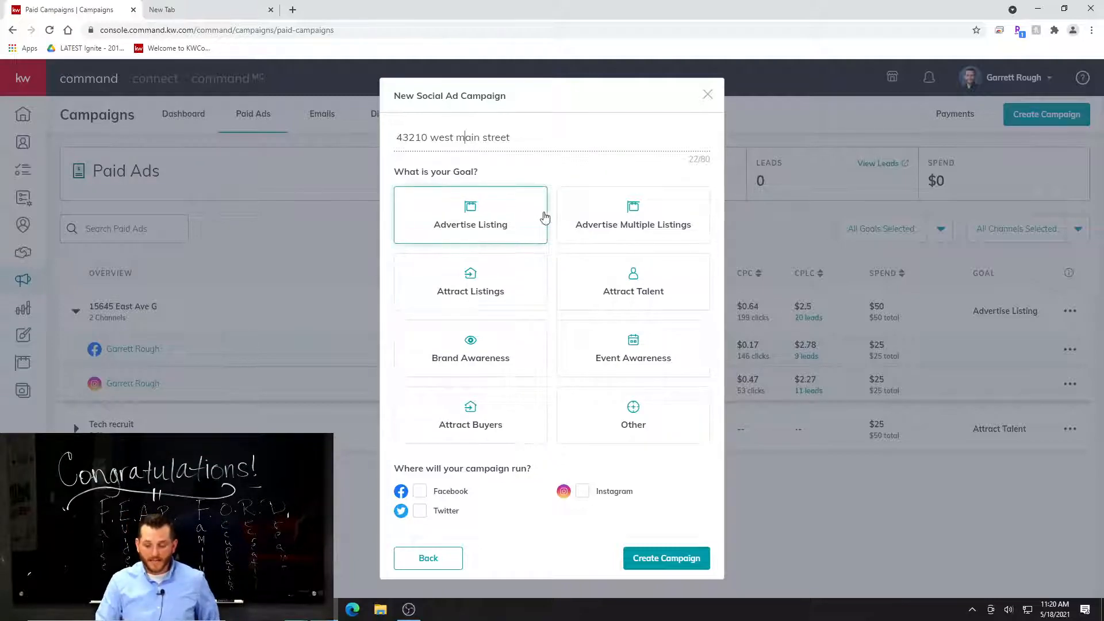
Set the goal to Attract Buyers, choose Facebook and Instagram as channels, and create the campaign.
click(493, 301)
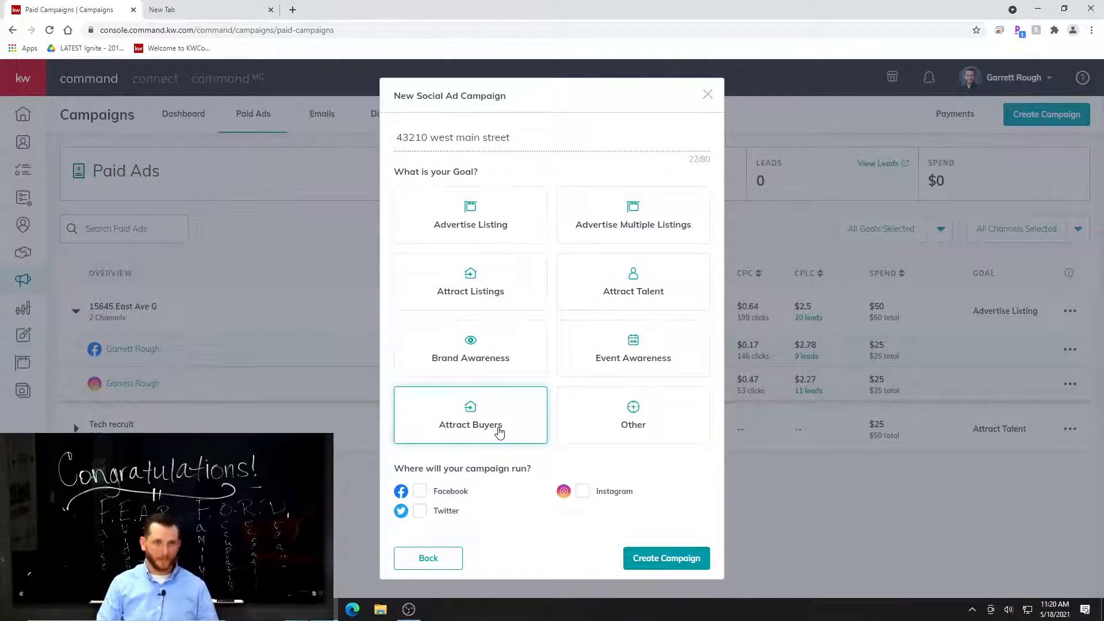
click(507, 410)
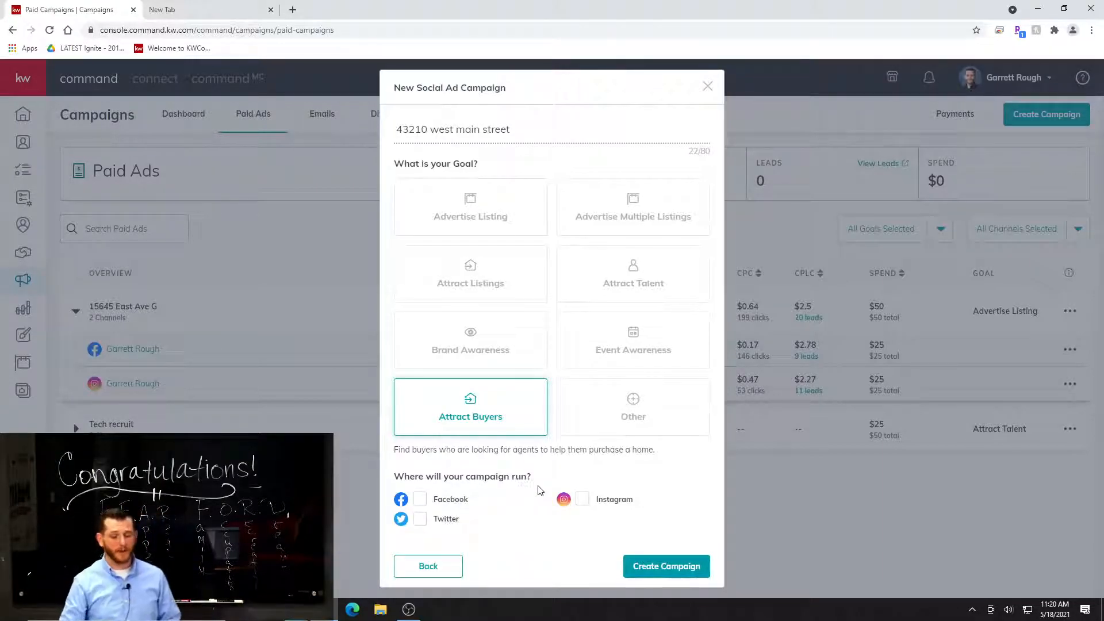
click(422, 501)
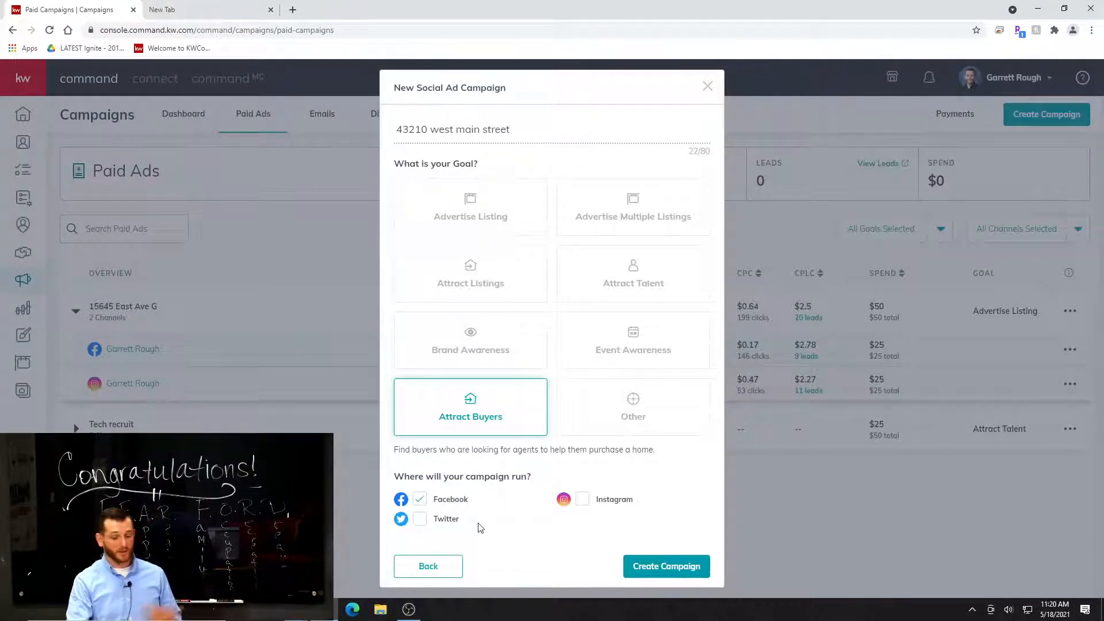
click(586, 504)
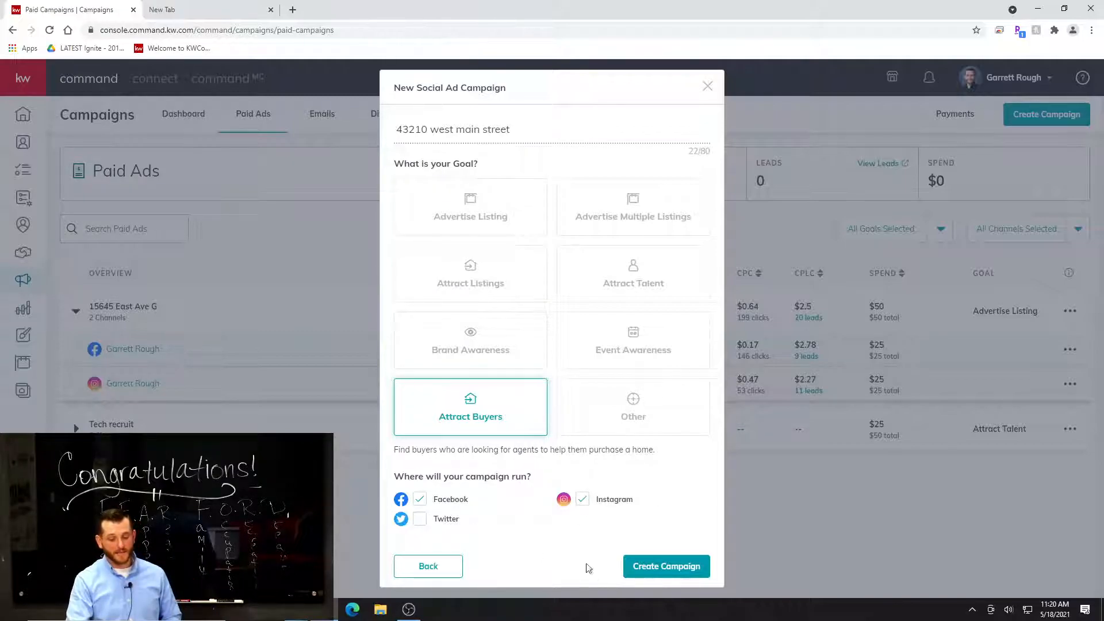
click(684, 575)
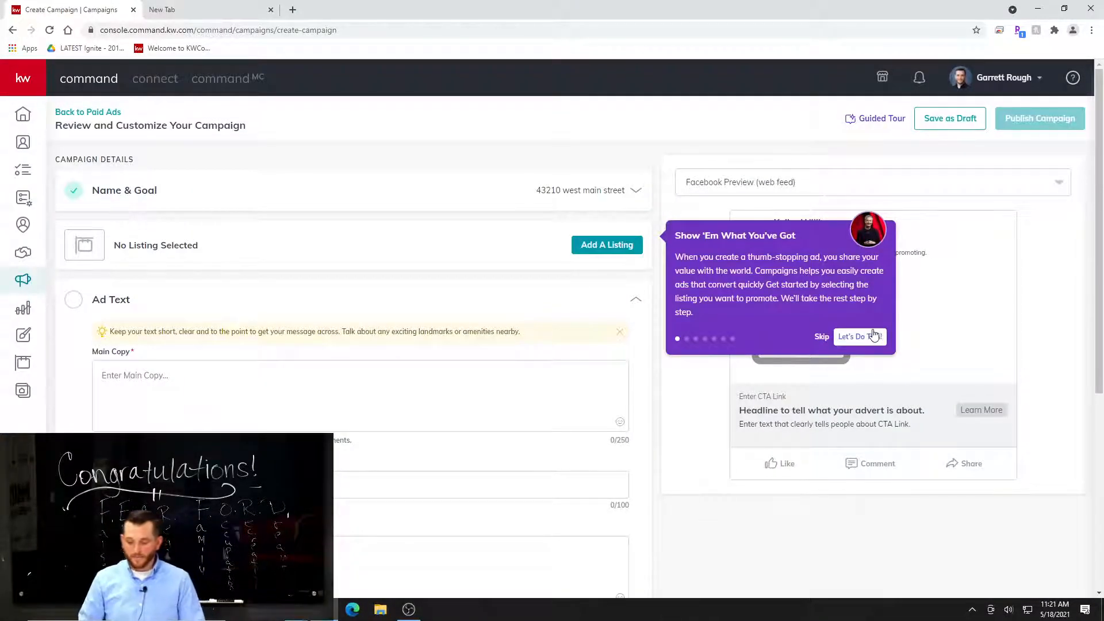
Skip the guided tour and start adding a listing to the campaign, showing all listings instead of only own ones.
click(823, 339)
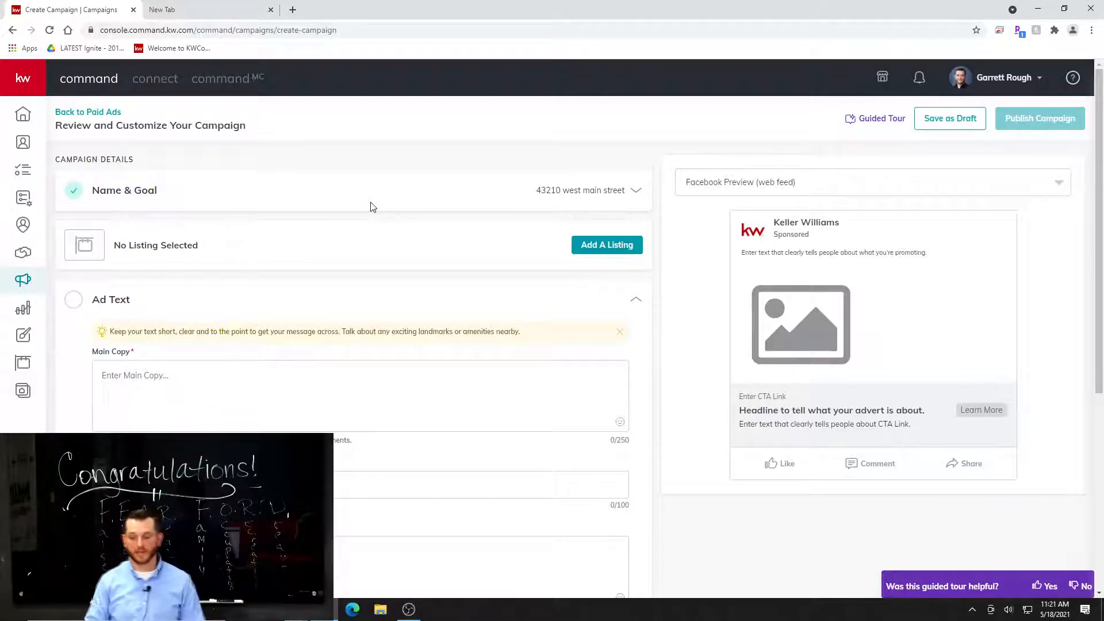
click(603, 254)
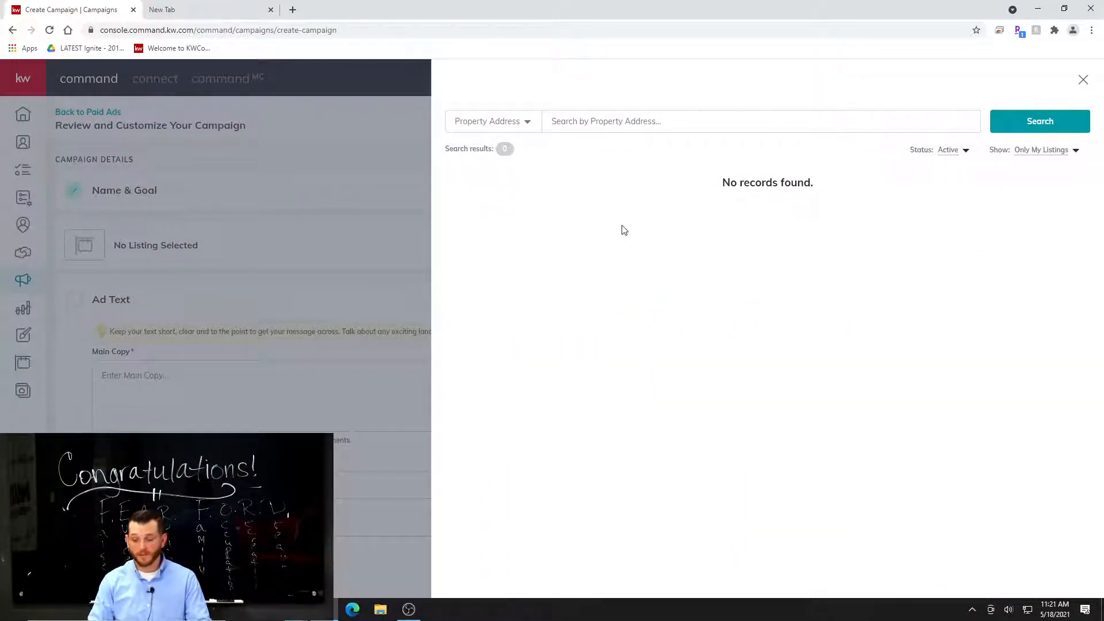
click(1057, 153)
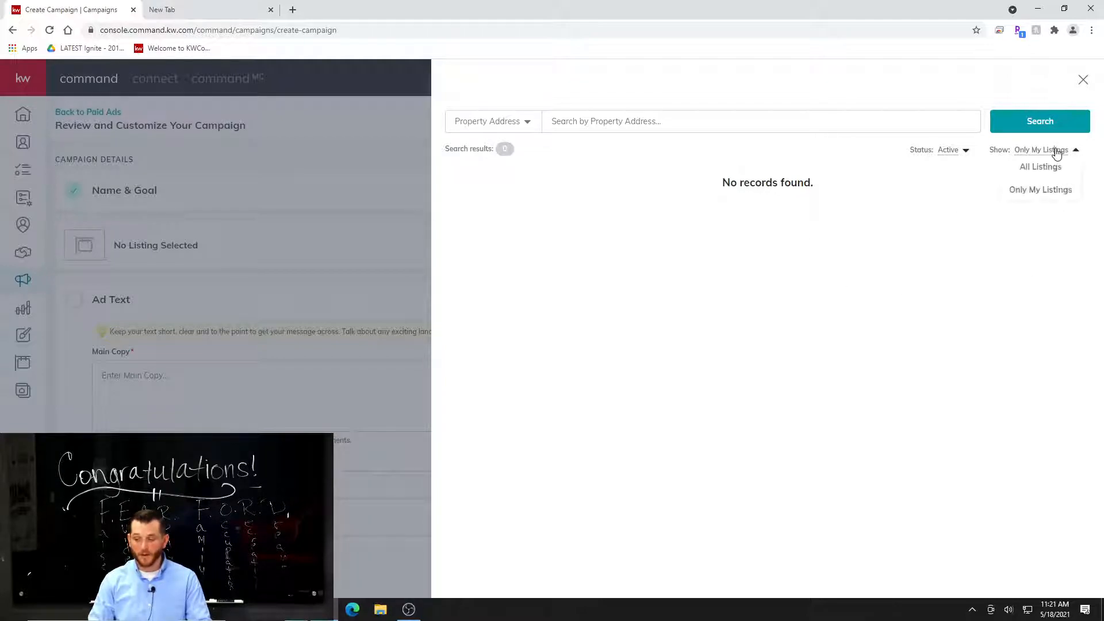
click(1059, 167)
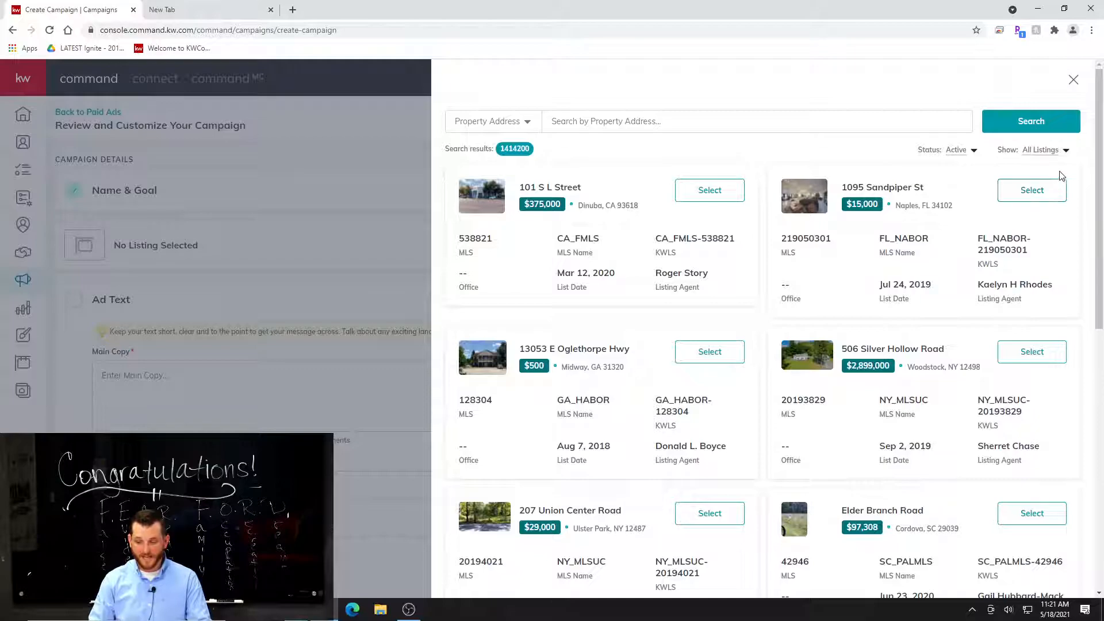
Search the property addresses for "foxton" and select the CA_CRMLS listing for the campaign.
click(607, 122)
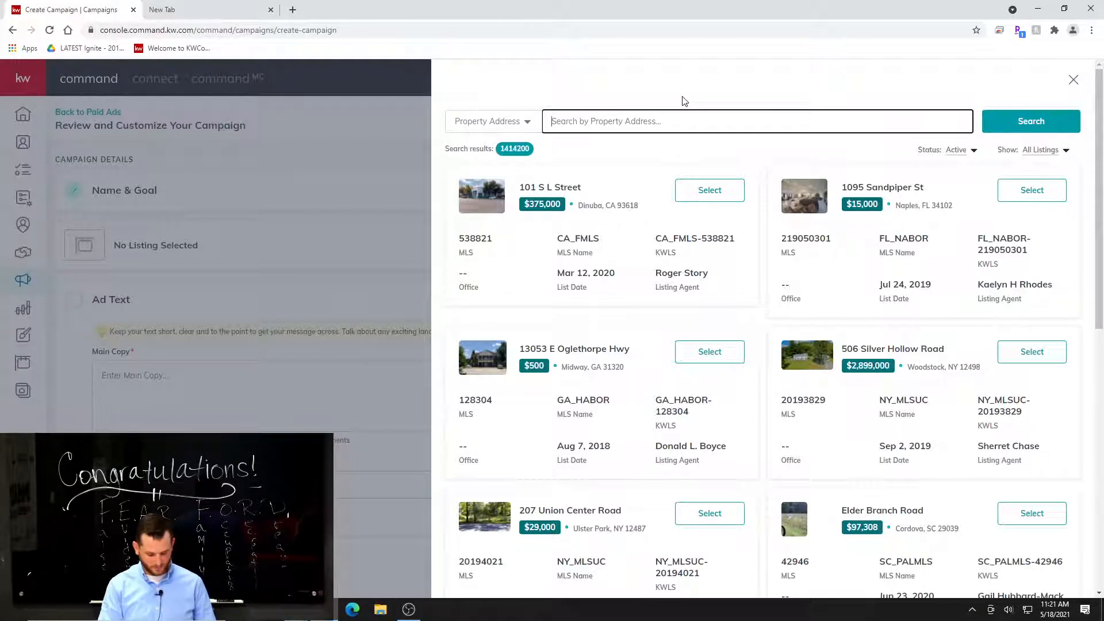
text(foxton)
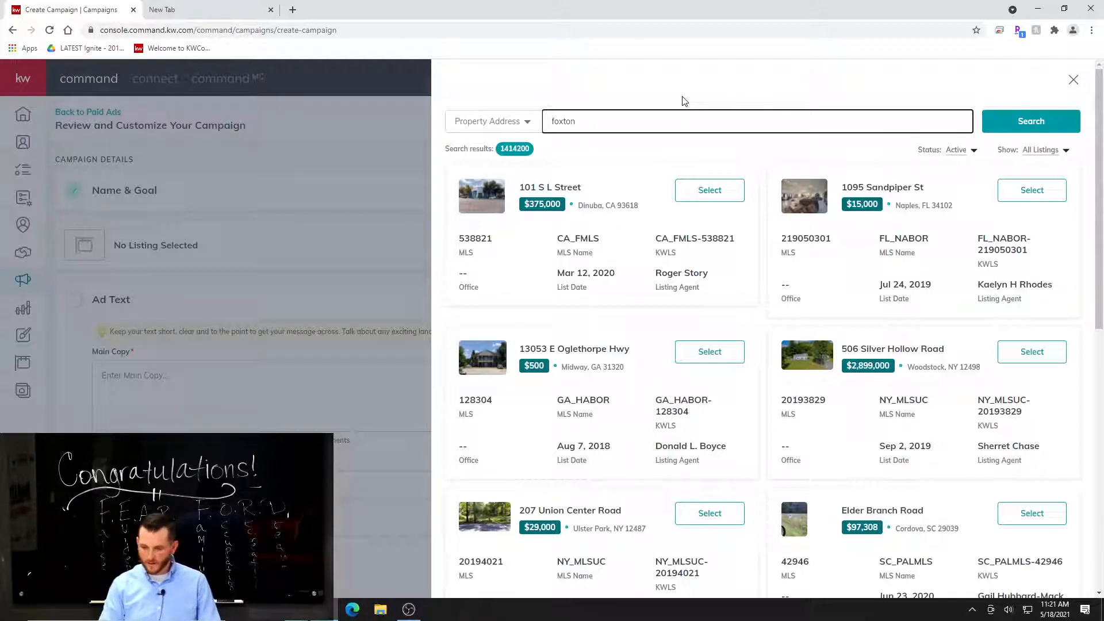
key(Return)
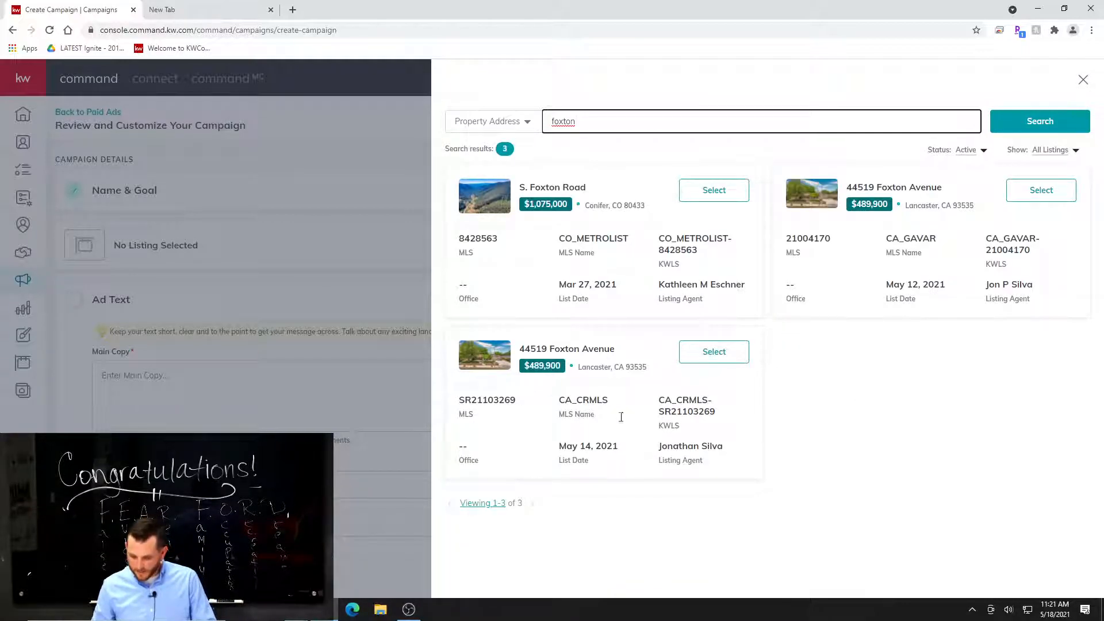
click(713, 353)
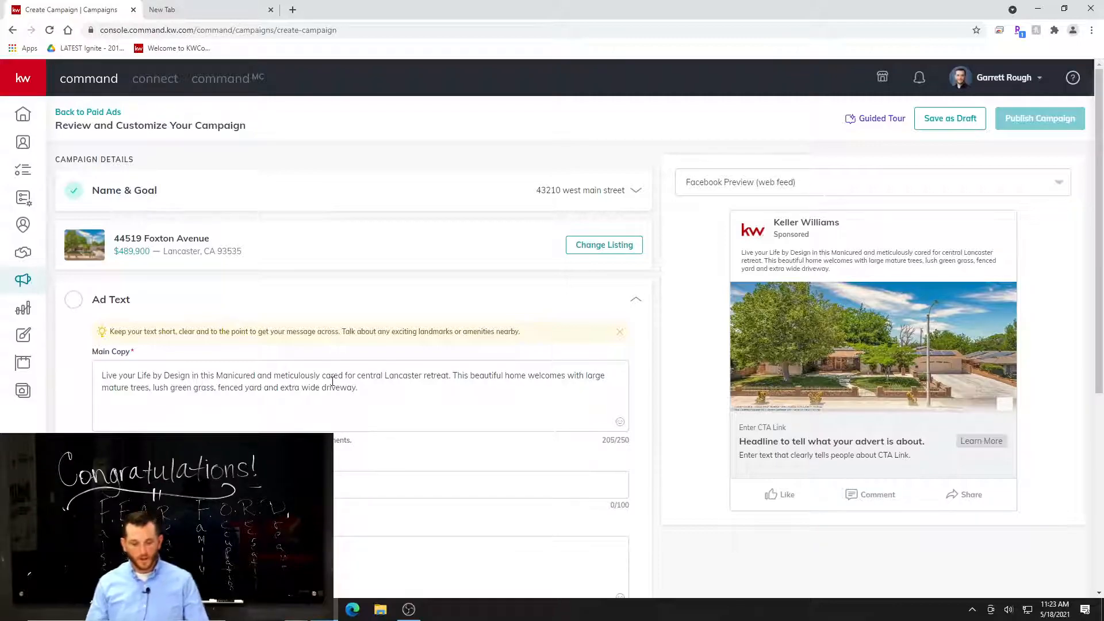
Append "Don't miss out on this beauty!!" to the end of the ad's main copy, correcting the spelling of "beauty".
click(389, 383)
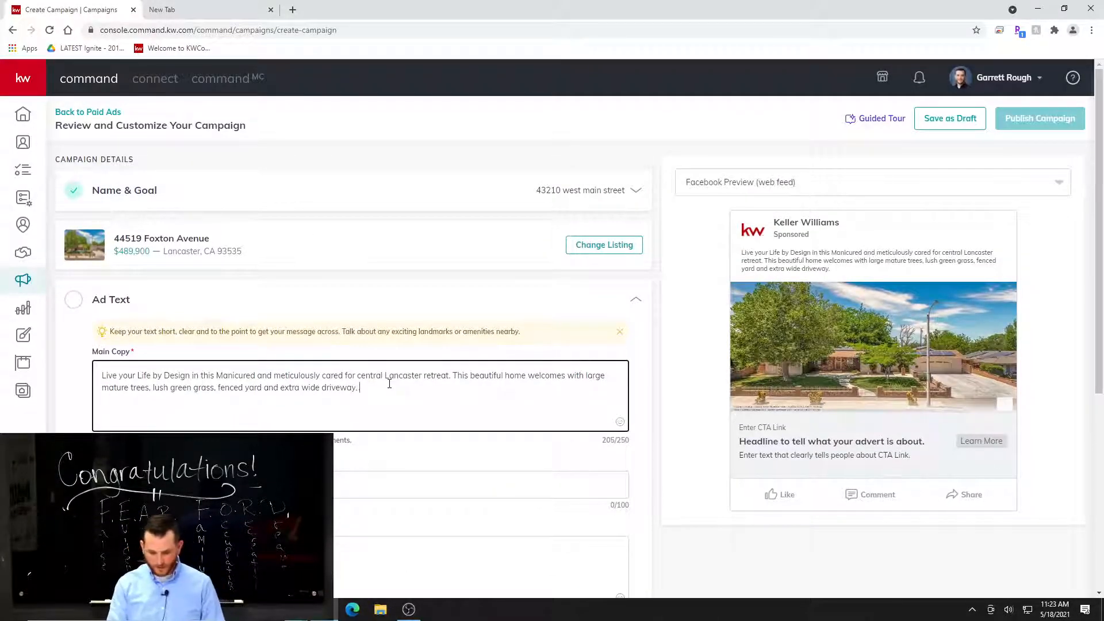
text(Doo)
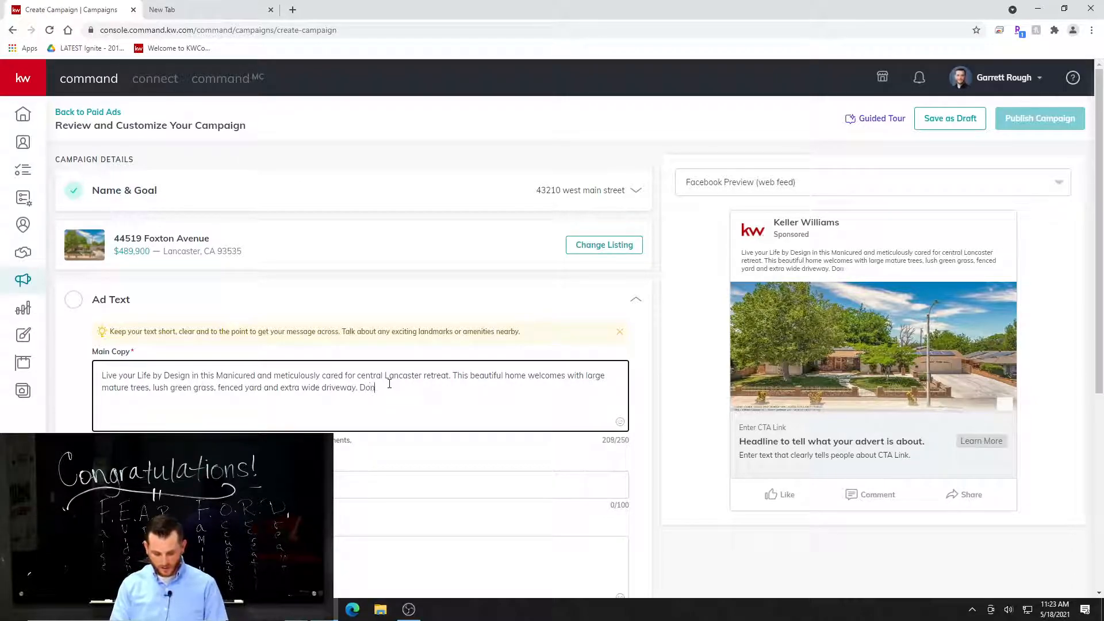
text('t miss out on)
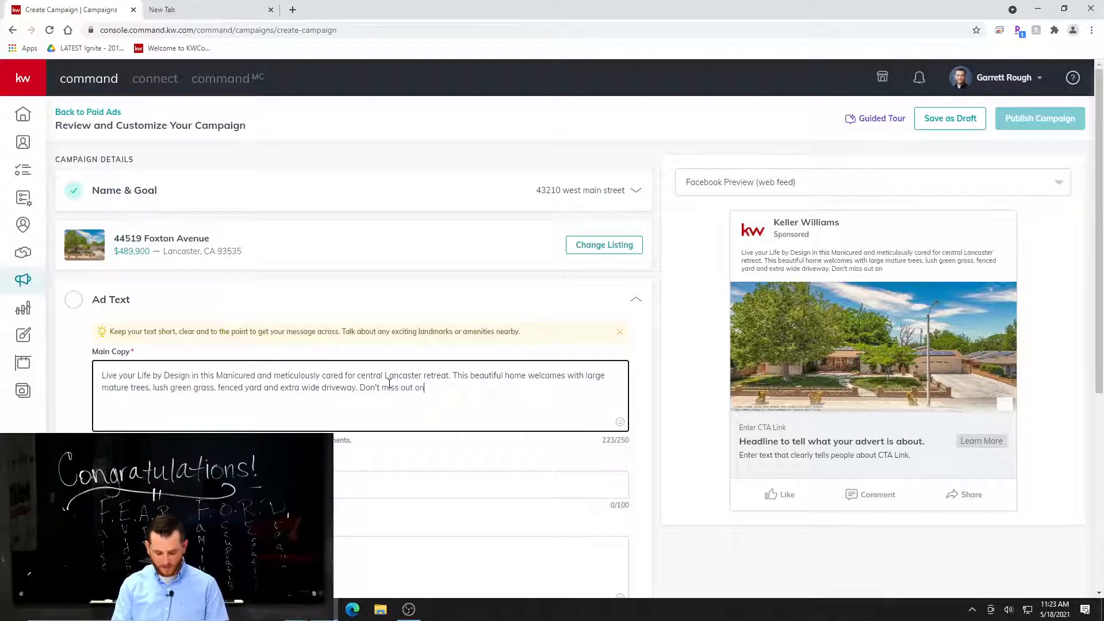
text( this beuty)
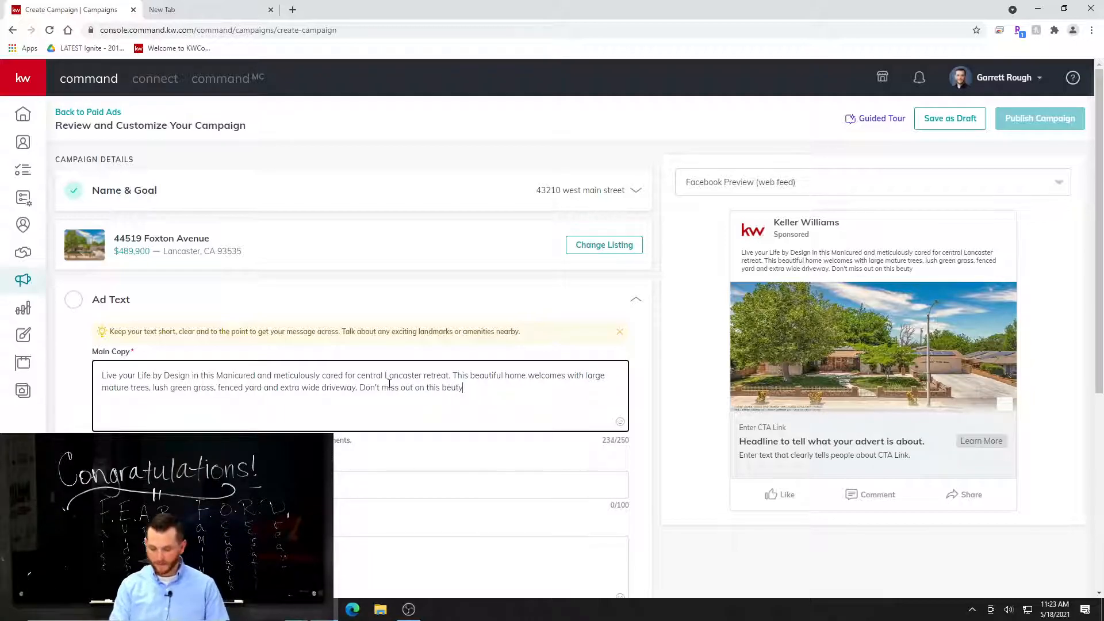
text(!!)
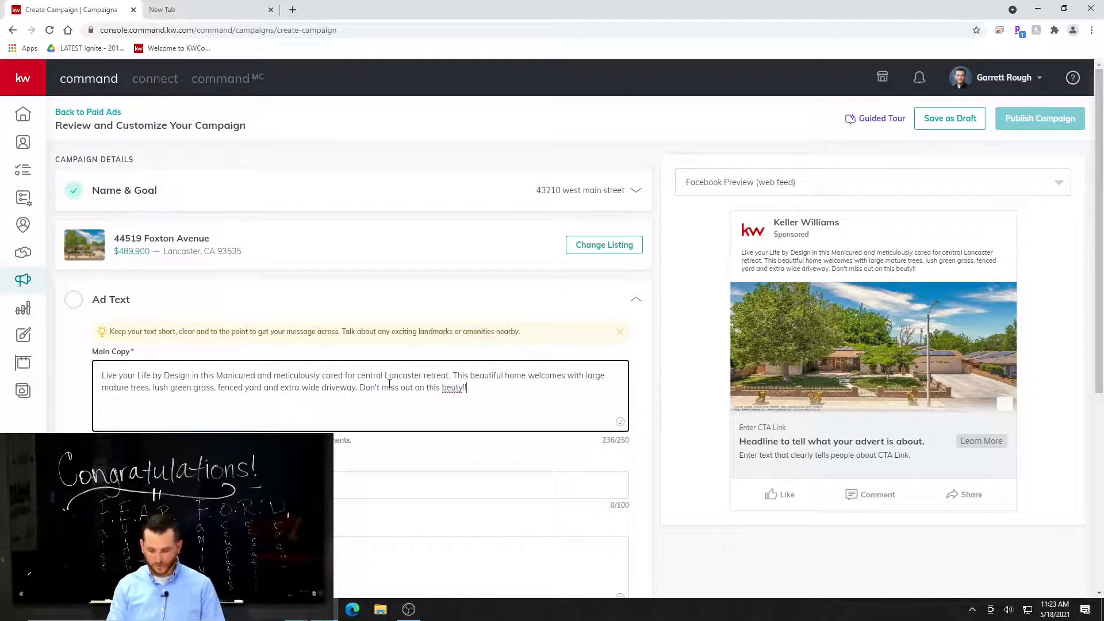
right_click(454, 388)
click(469, 399)
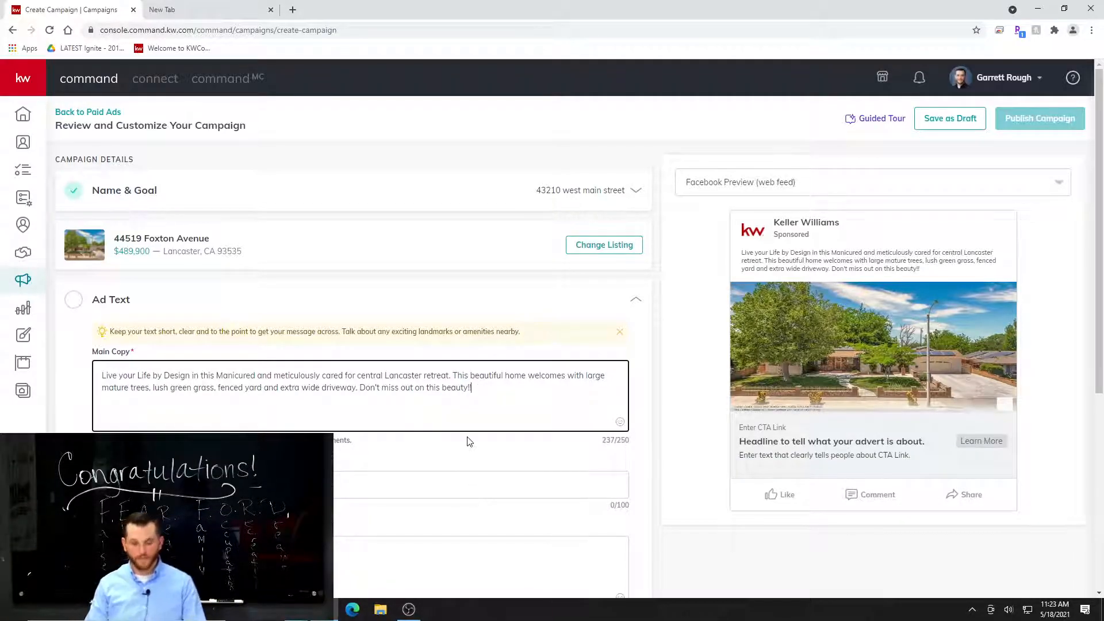
Review the ad in the Facebook mobile, Instagram Ad and Instagram Story previews, and return to the Facebook web feed preview.
scroll(527, 428, down, 1)
scroll(527, 428, down, 2)
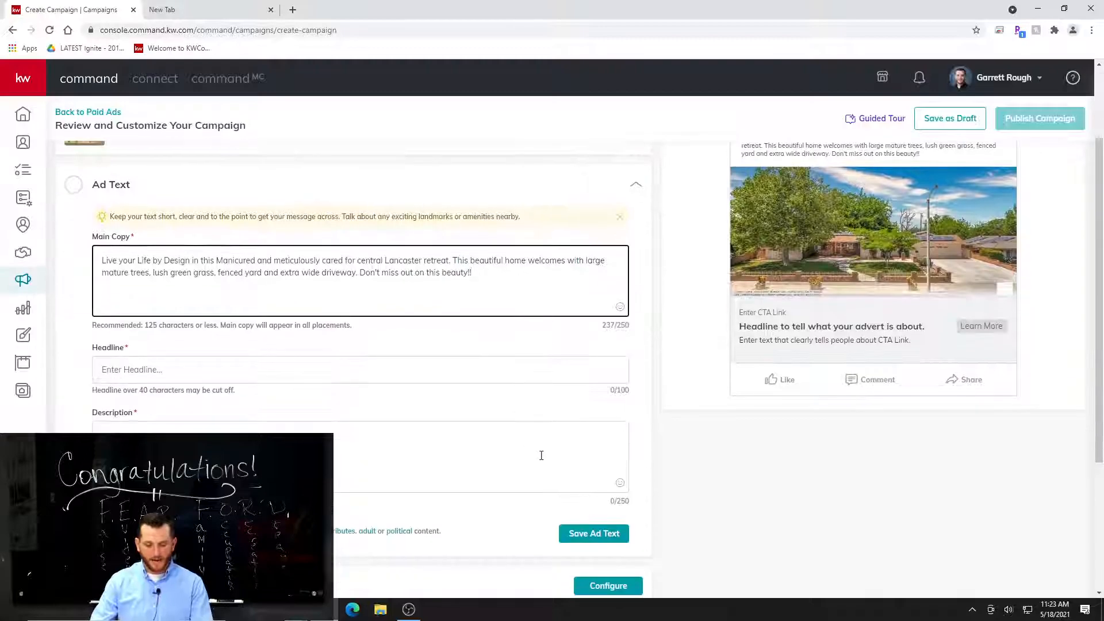
scroll(490, 424, up, 2)
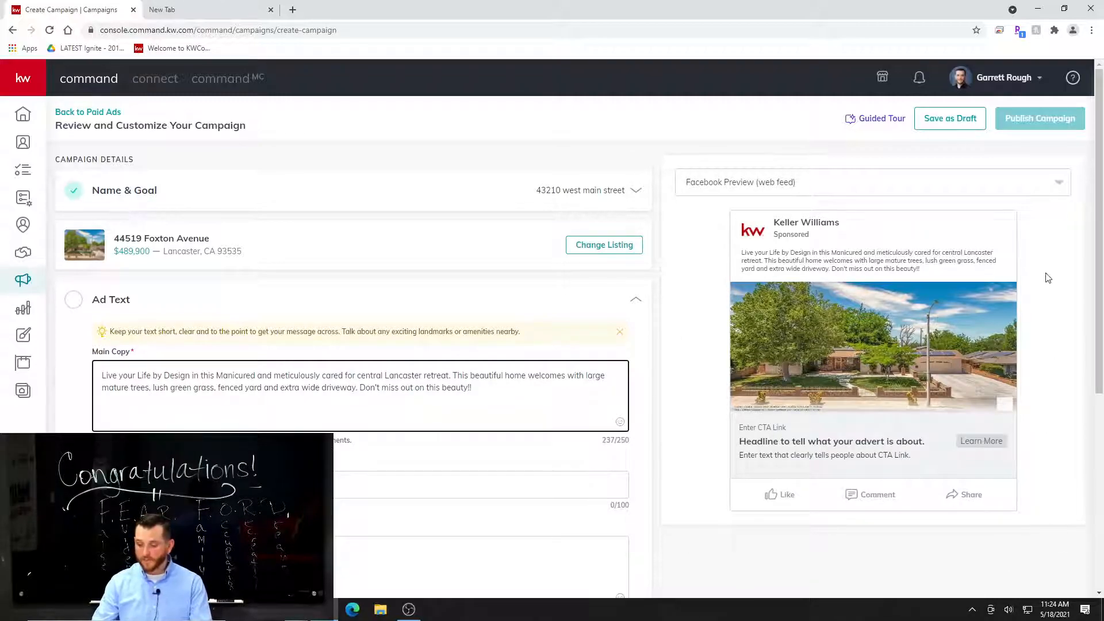
click(826, 187)
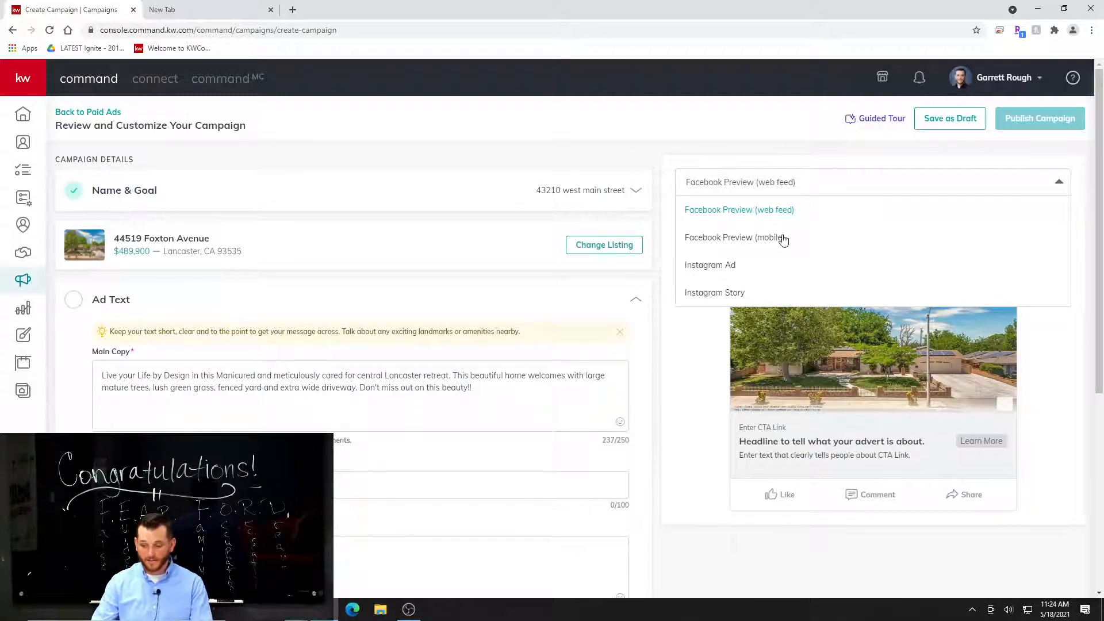
click(788, 237)
click(838, 184)
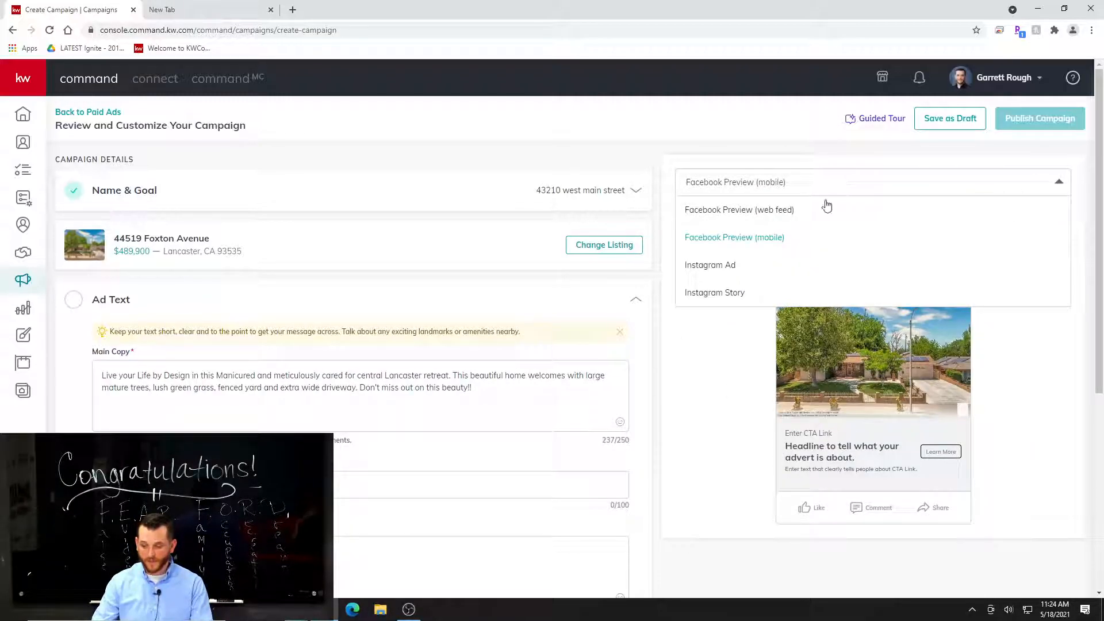
click(748, 266)
click(853, 185)
click(761, 296)
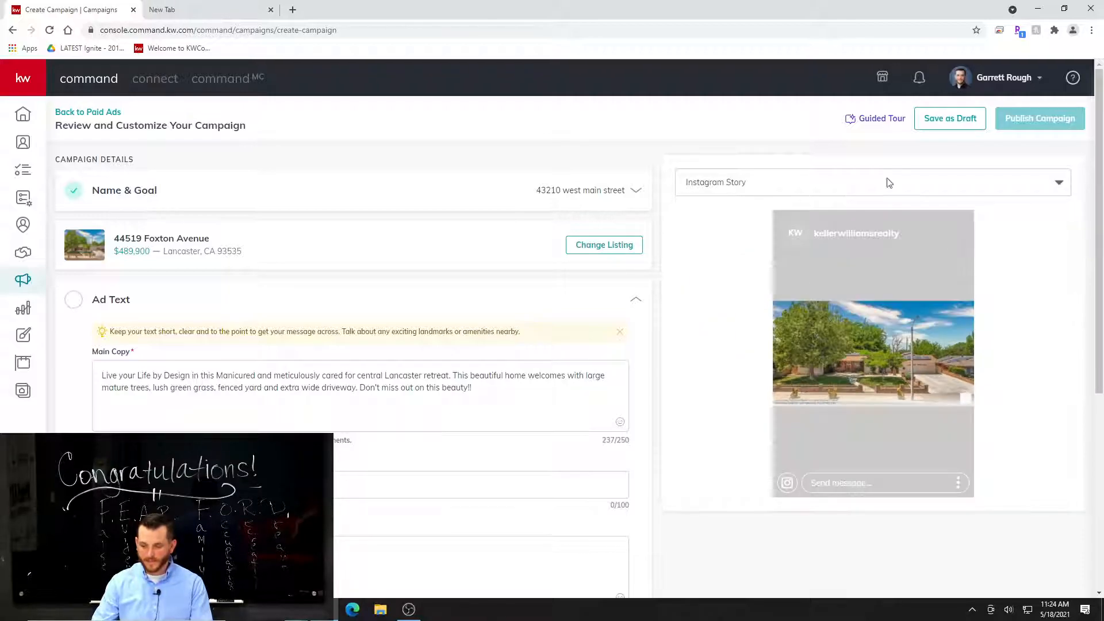
click(799, 189)
click(786, 212)
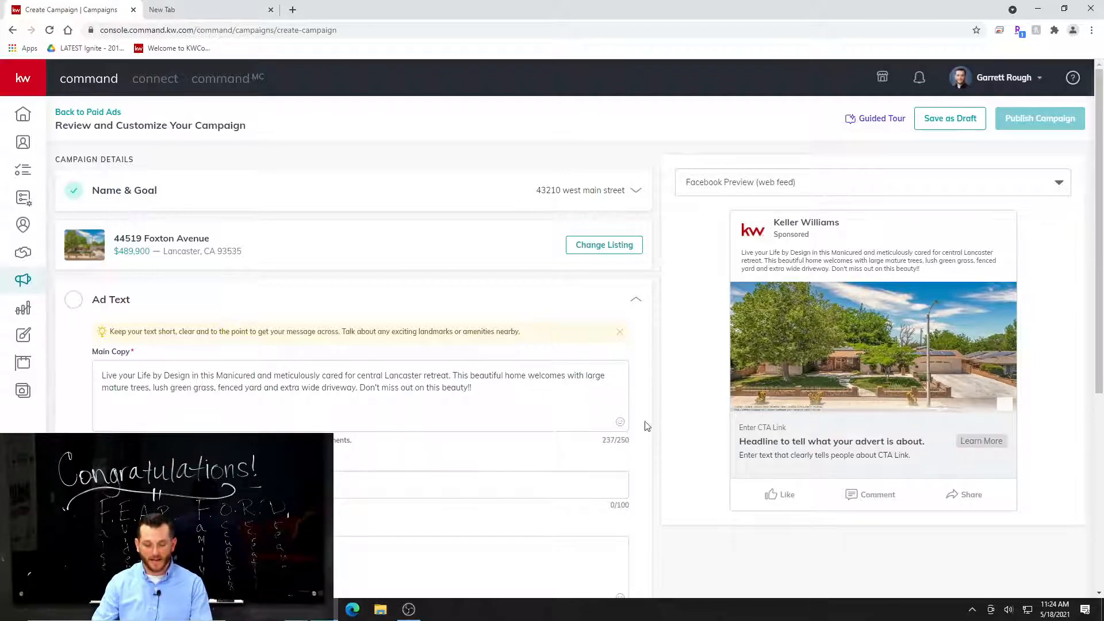
Enter "Beautiful West side home for sale" as the ad's headline.
scroll(438, 426, down, 1)
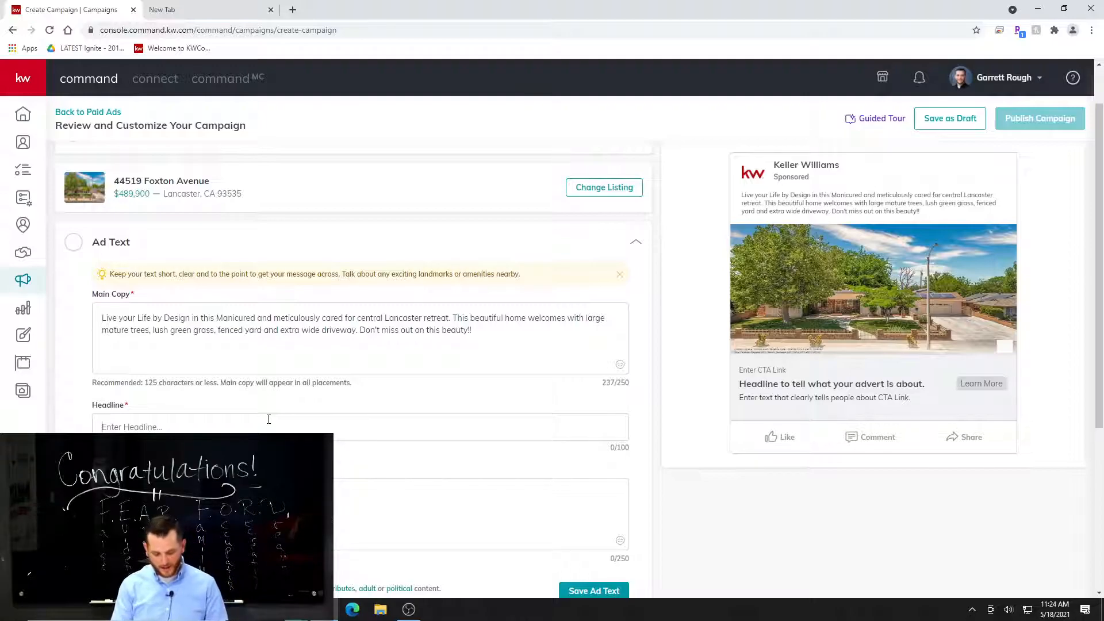
text(G)
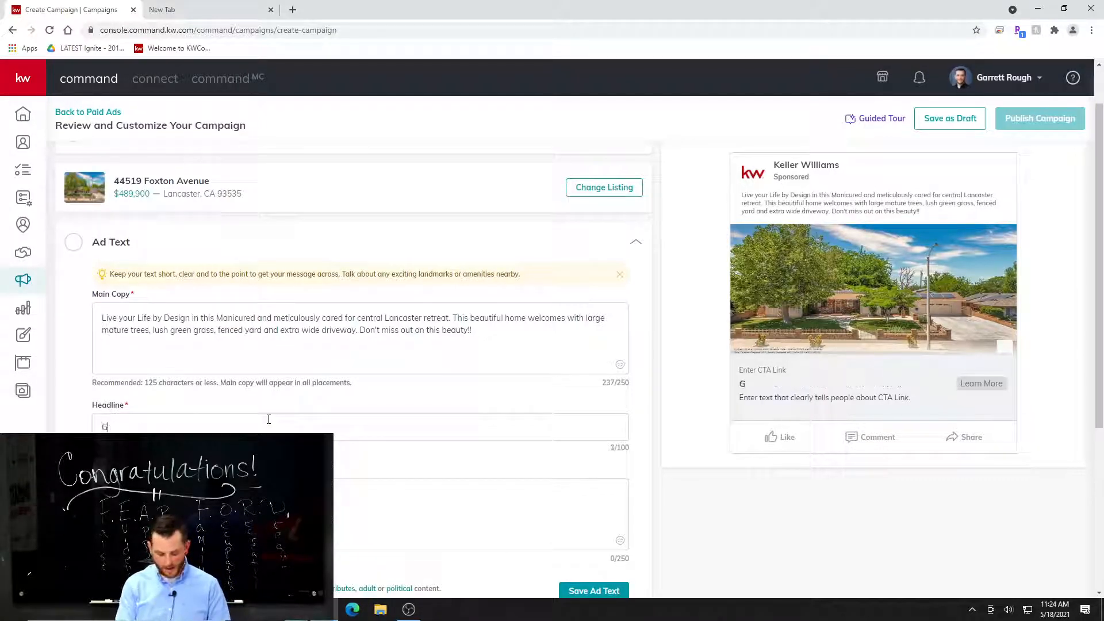
key(BackSpace)
text(B)
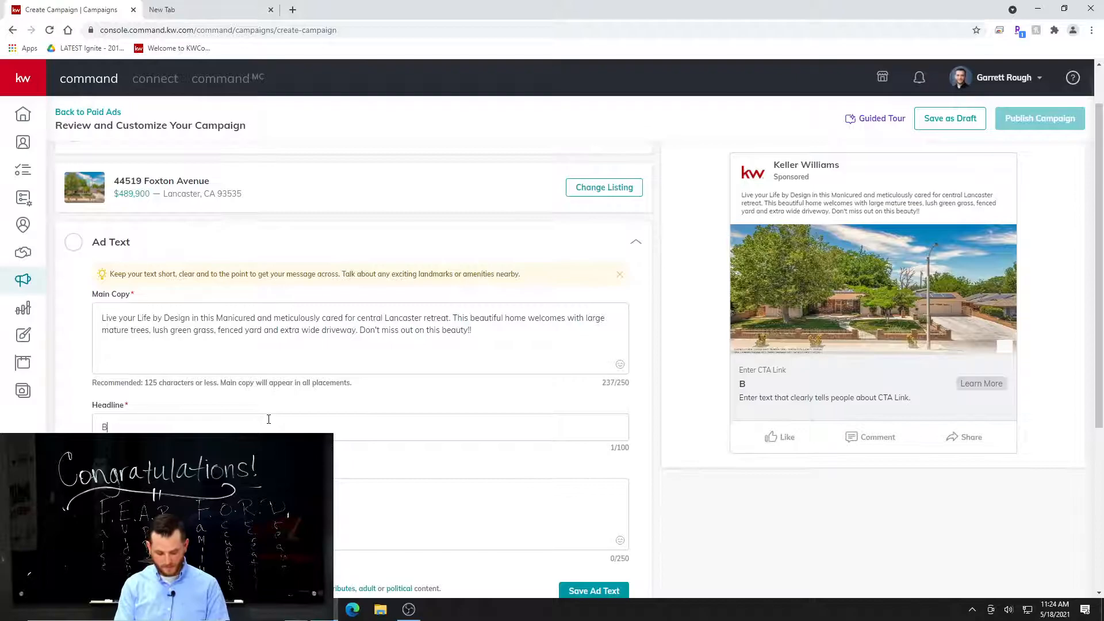
text(eautifu)
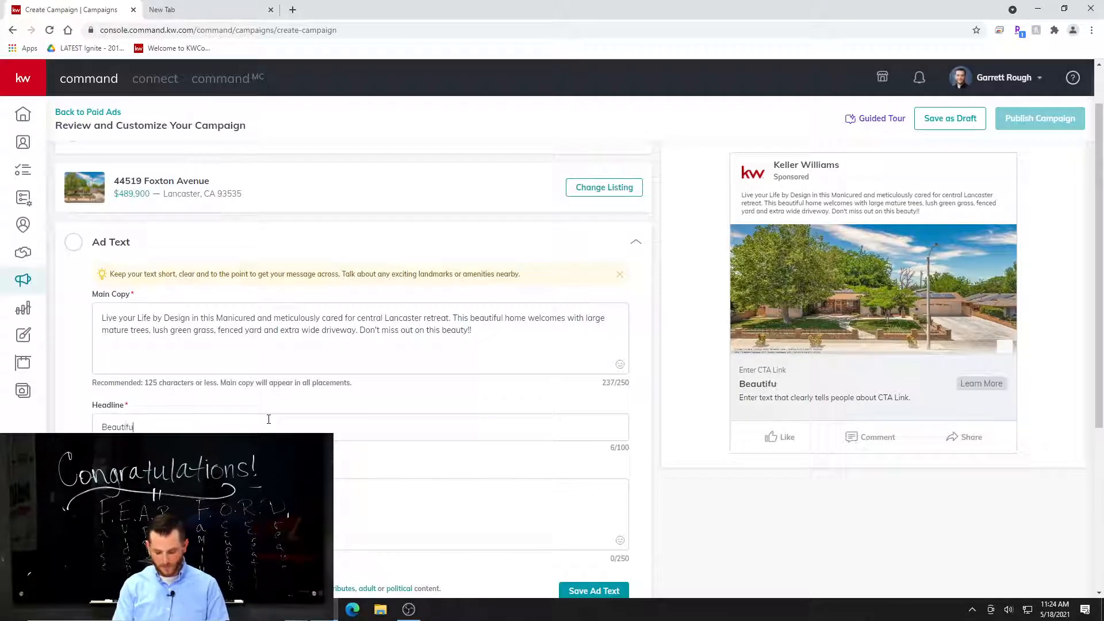
text(l We)
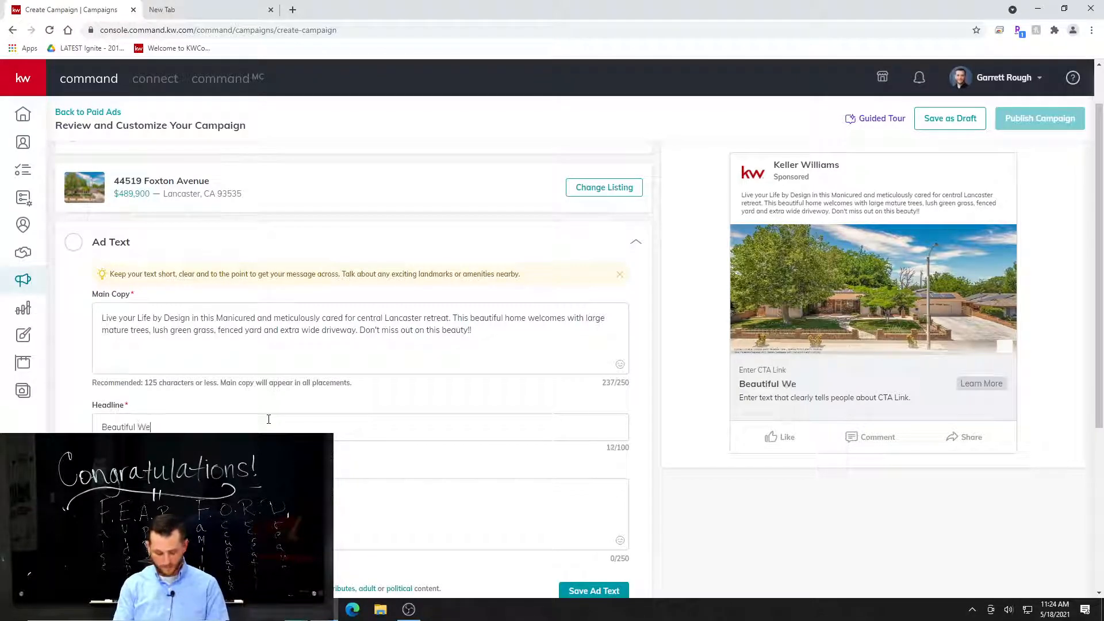
text(st side home)
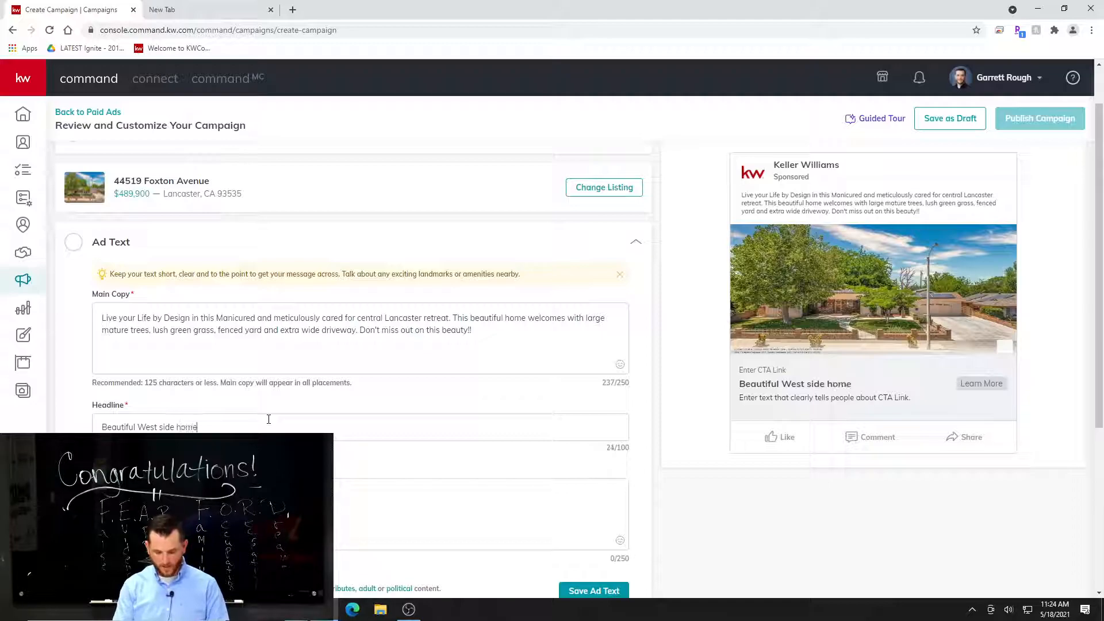
text( for sale)
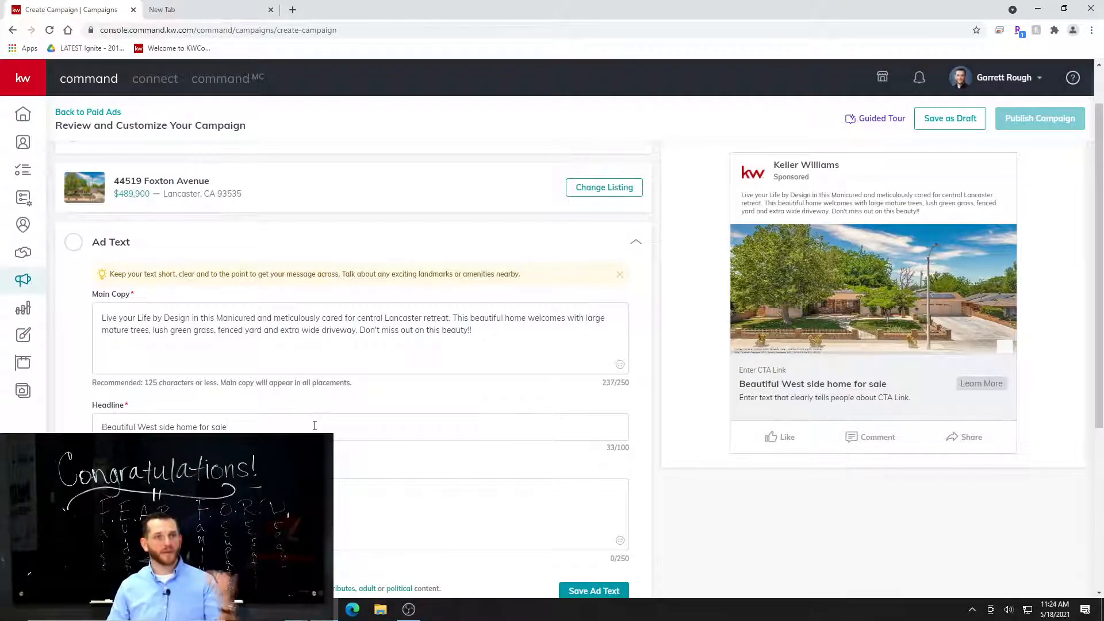
Enter "This beautiful home on the westside hits the market tomorrow!" as the ad's description.
scroll(315, 425, down, 2)
click(219, 382)
scroll(600, 483, up, 1)
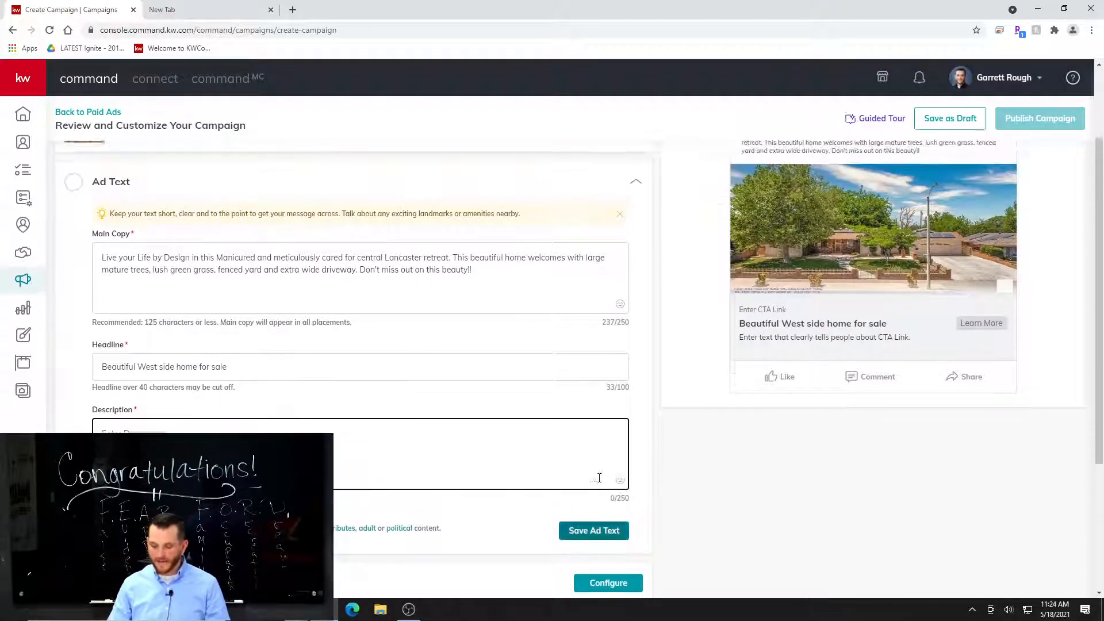
scroll(600, 479, up, 1)
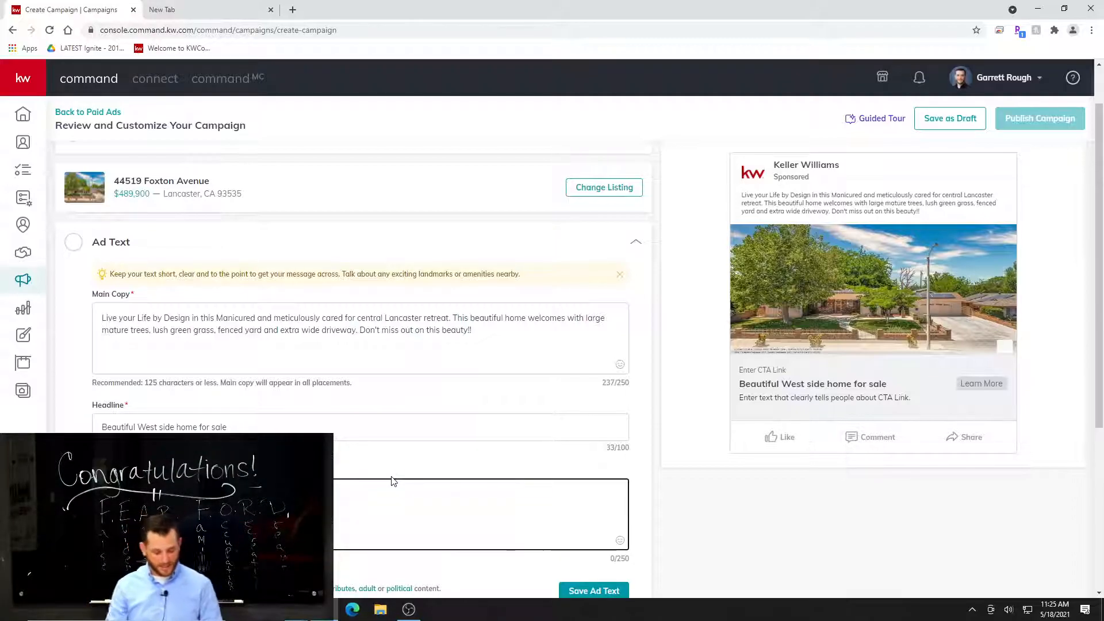
text(This)
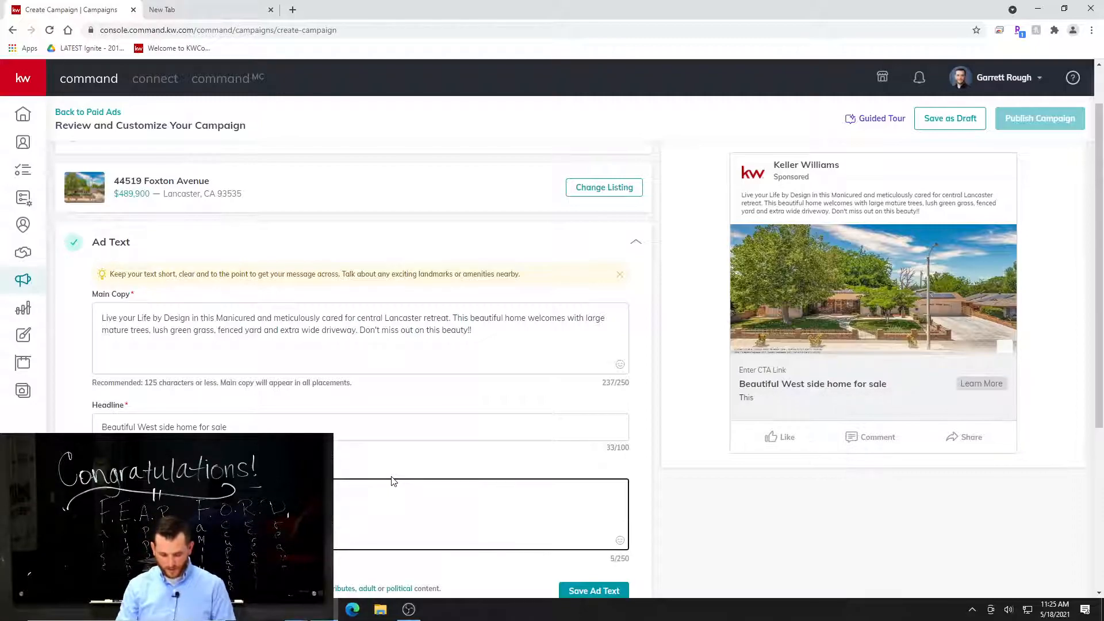
text( beaut)
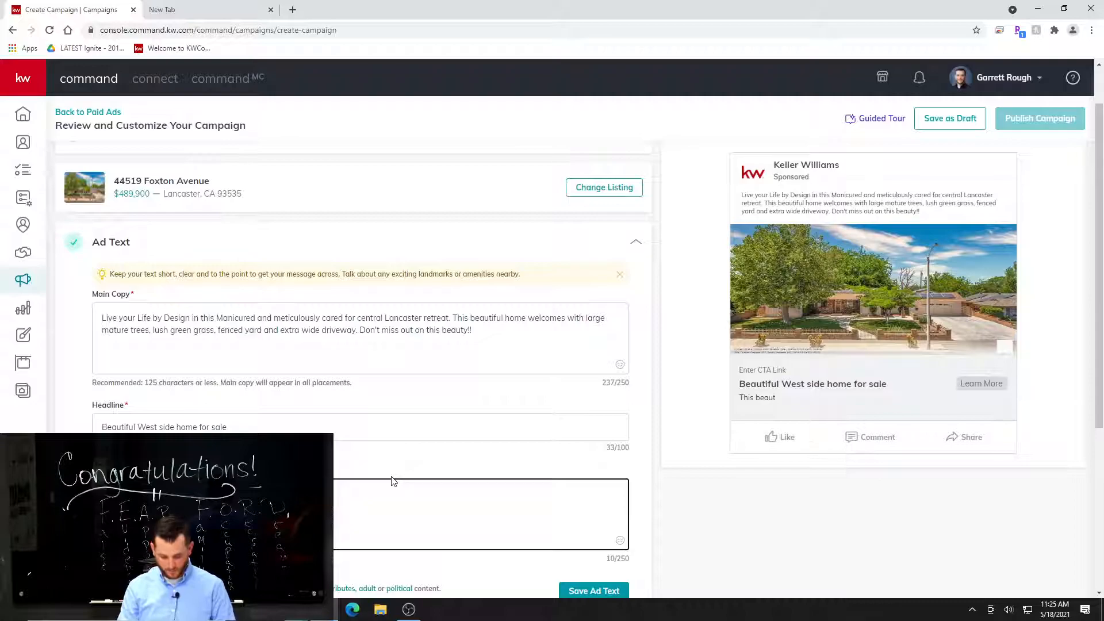
text(iful home on th)
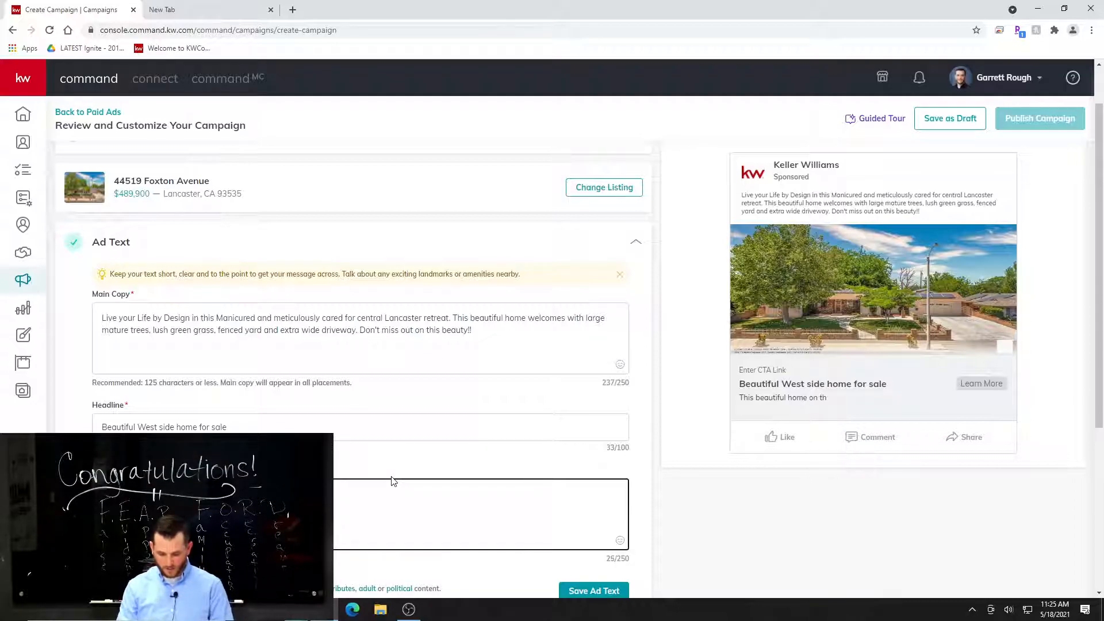
text(e westside)
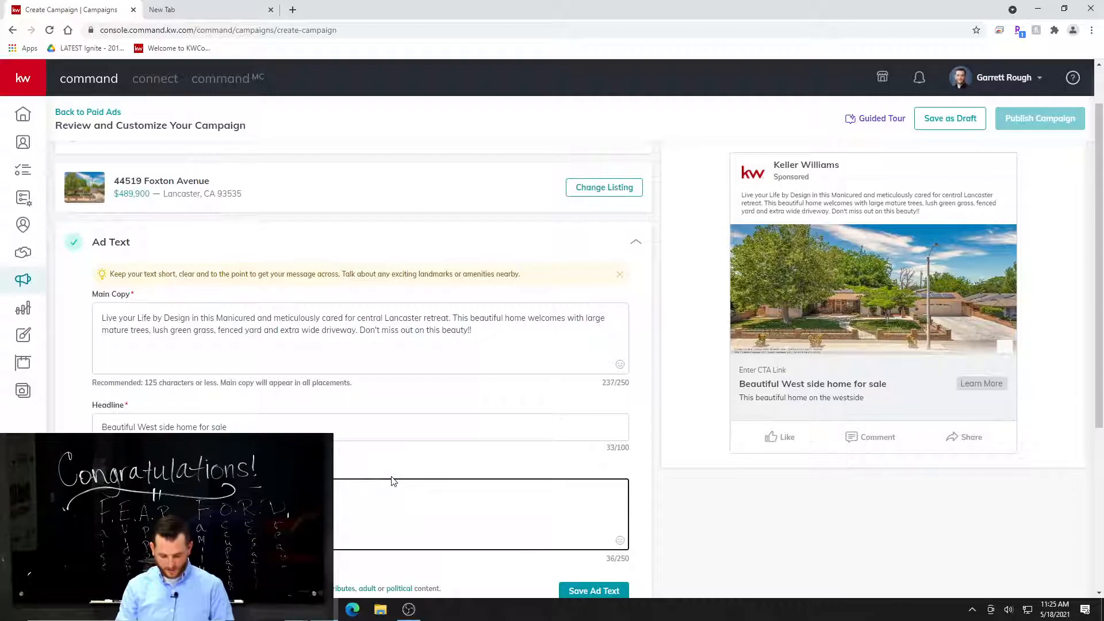
text( hits the market tomorrow!!)
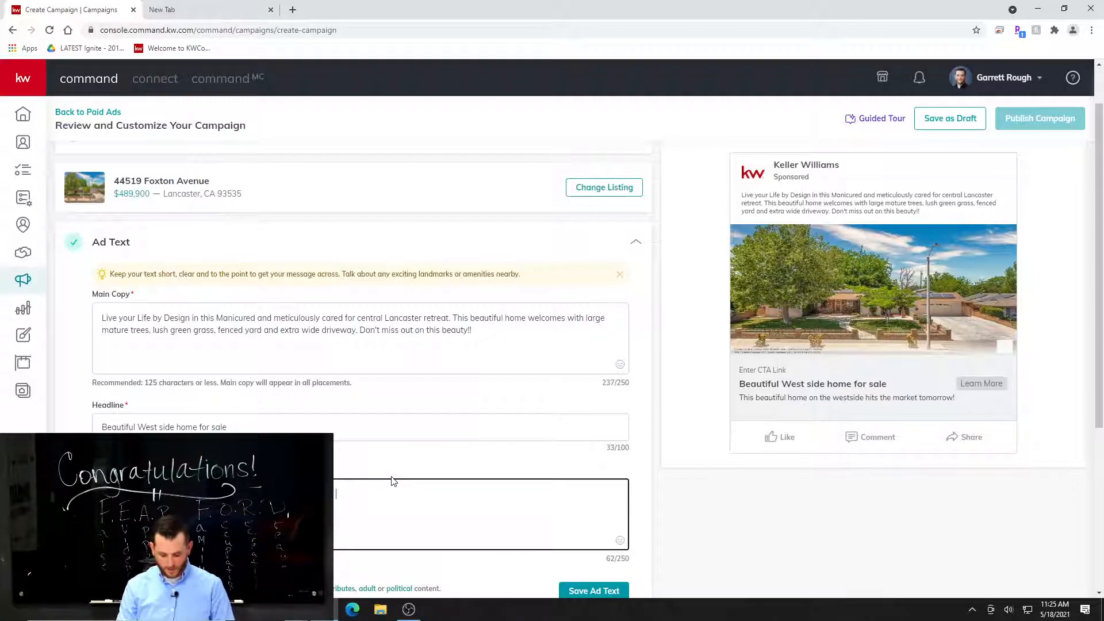
text(CL)
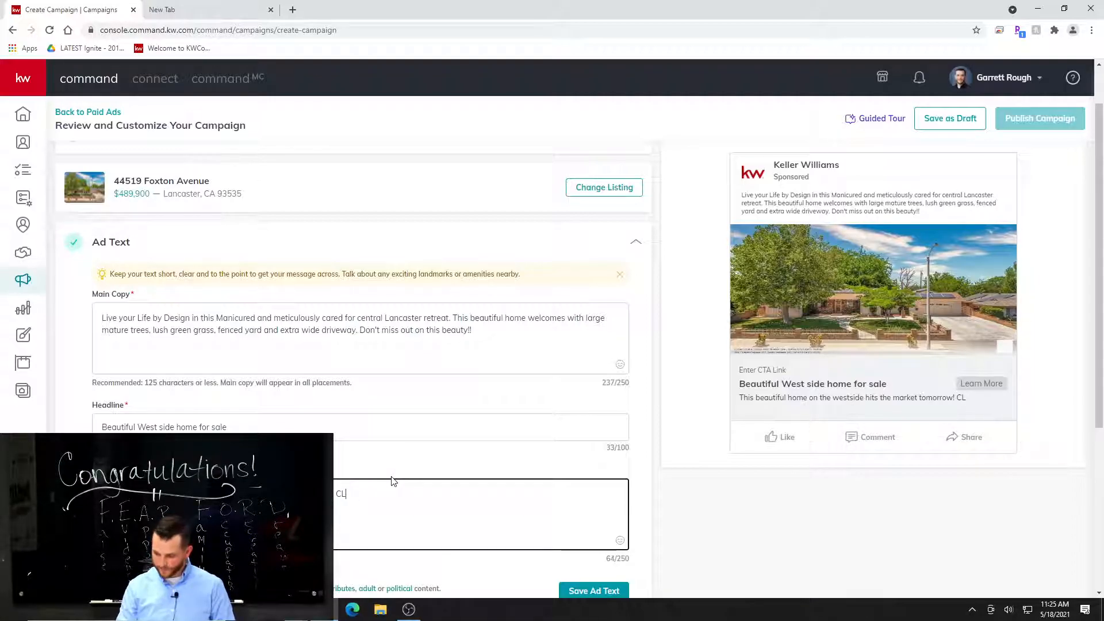
text(ick here )
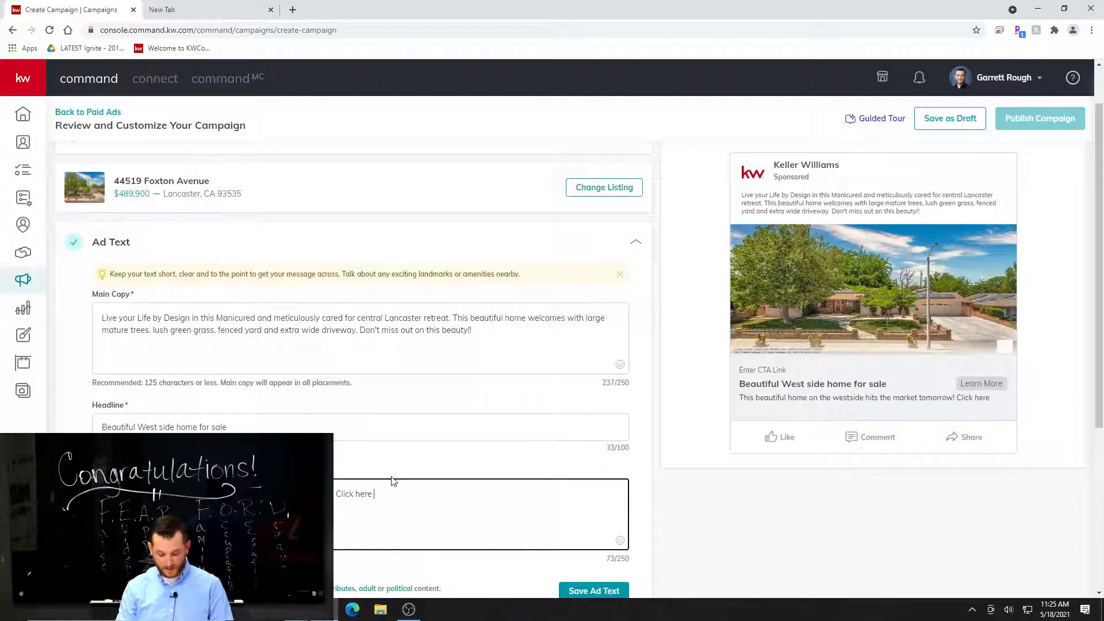
text(to sch)
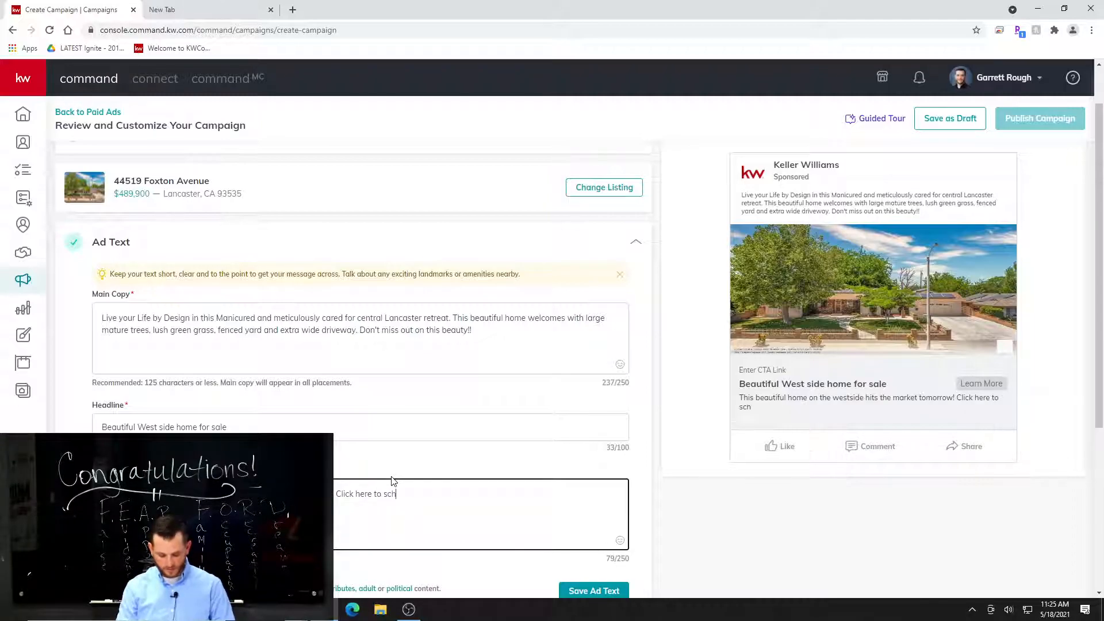
text(edule an appointment)
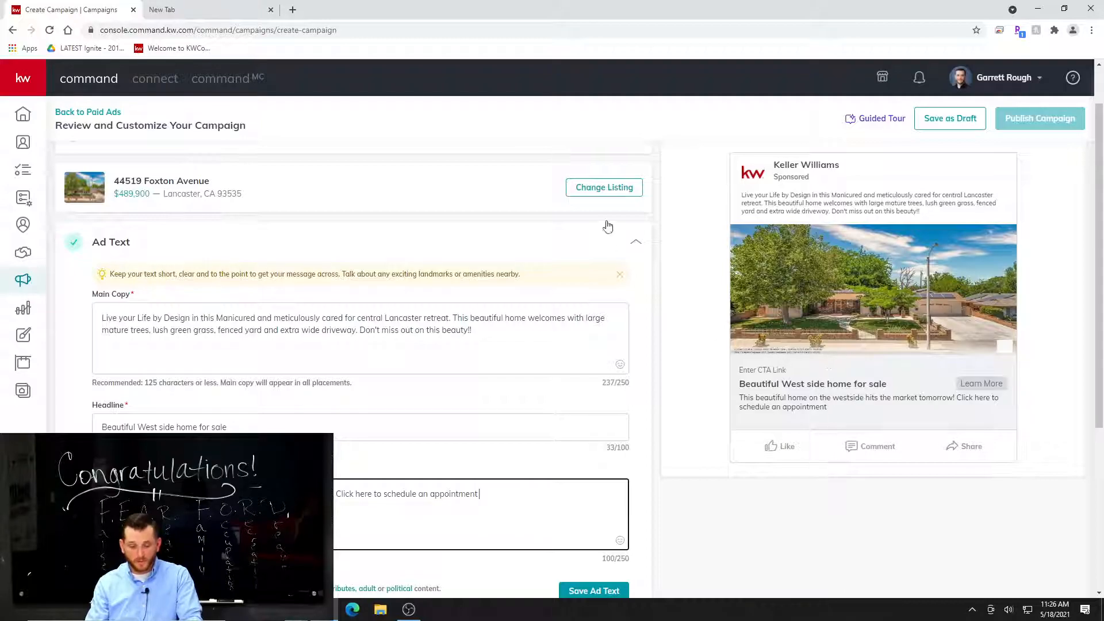
Append "Click here to schedule an appointment" to the ad's description and save the ad text.
scroll(669, 226, up, 1)
scroll(567, 426, down, 3)
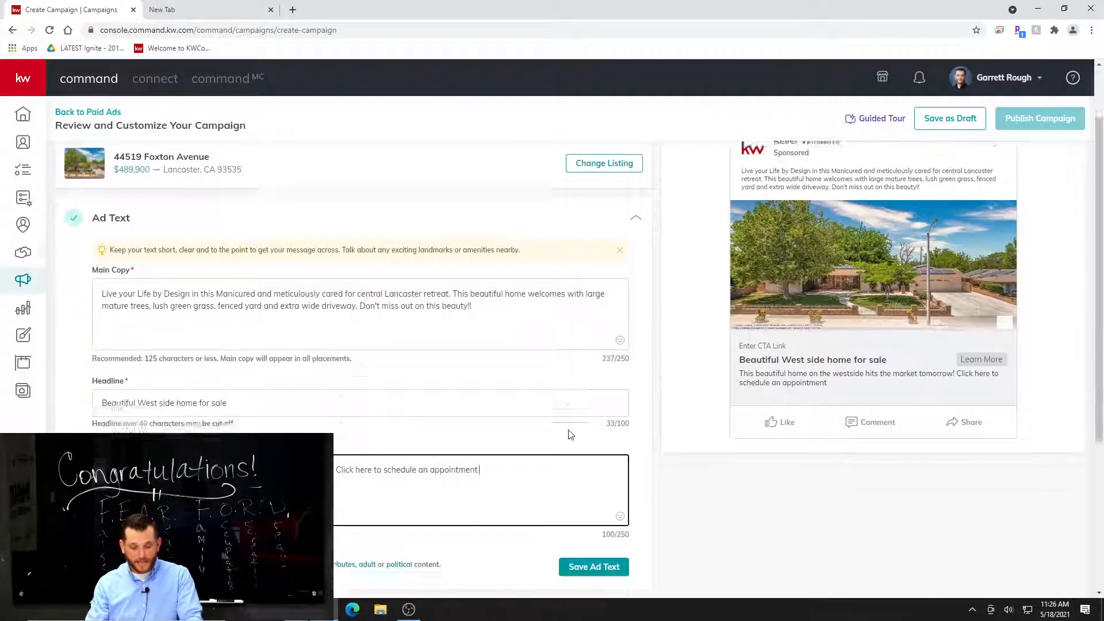
click(606, 483)
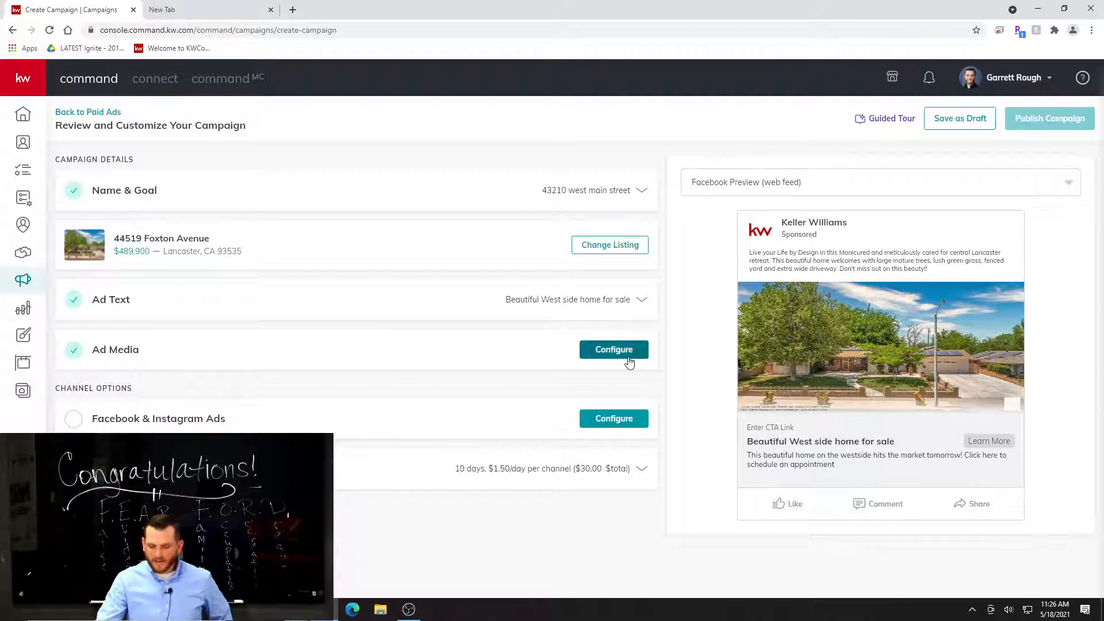
Open the ad media settings and review the current image and DBA logo options.
click(613, 350)
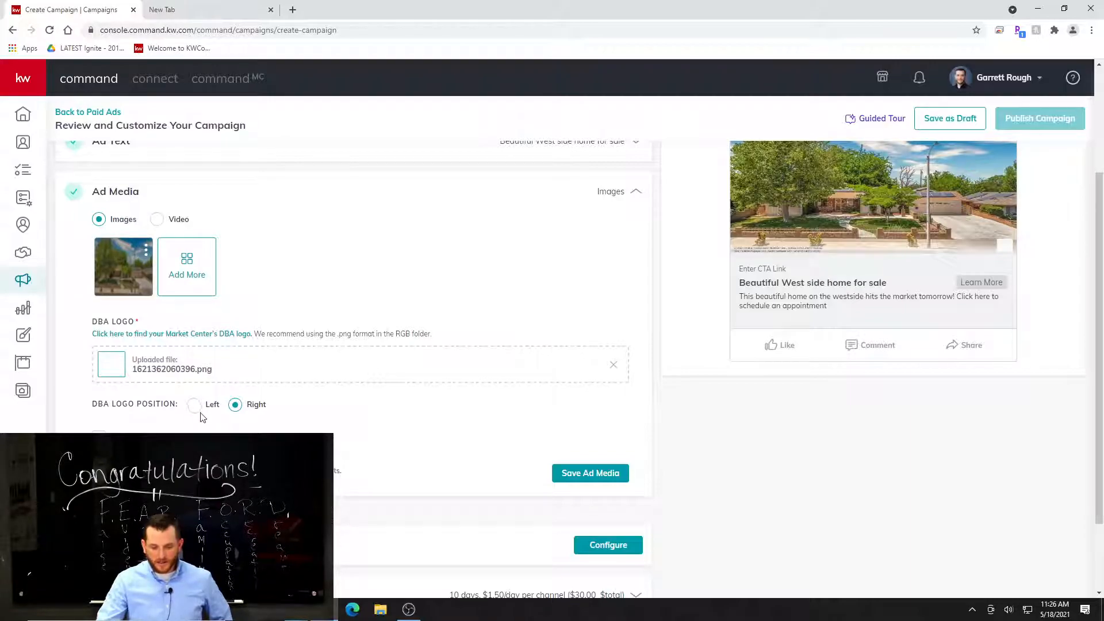
scroll(206, 439, up, 2)
scroll(206, 439, down, 2)
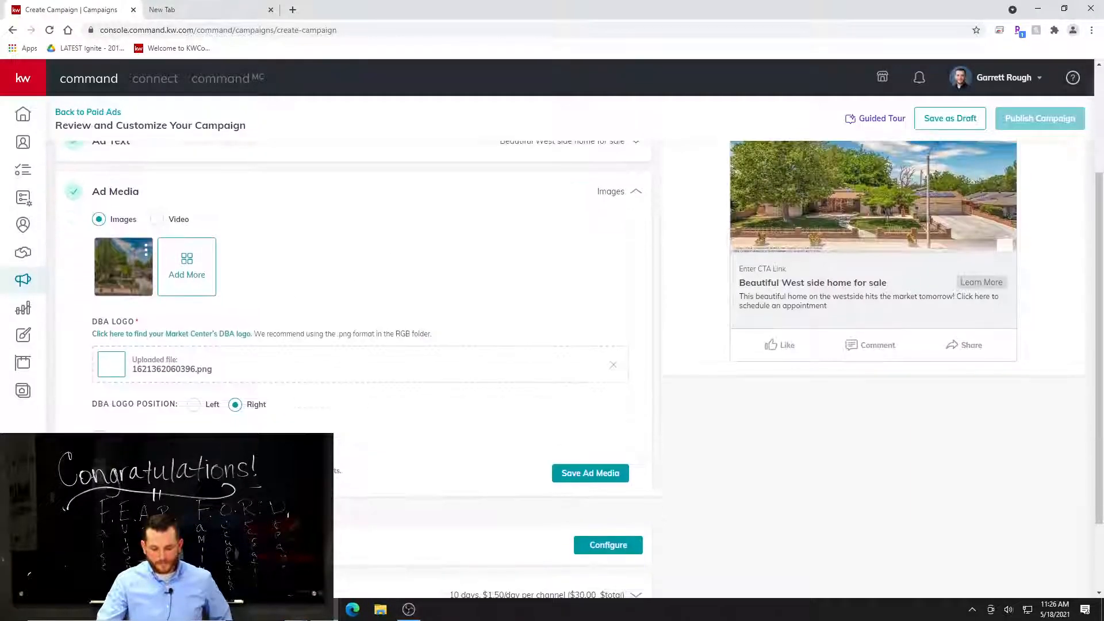
scroll(429, 386, up, 1)
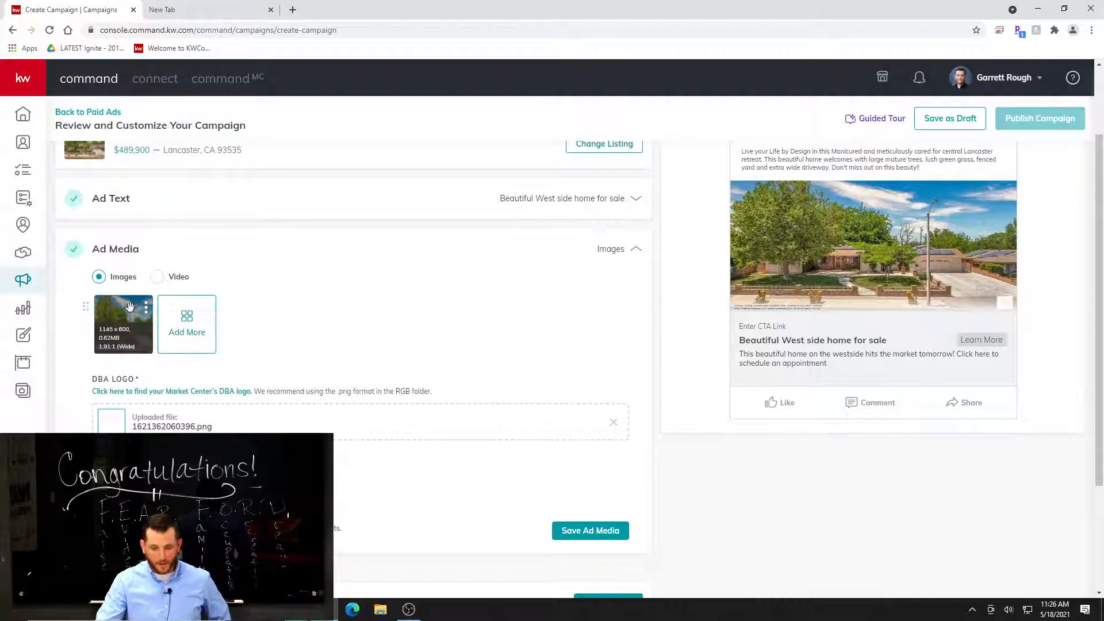
Add the listing's backyard photo of the shaded lawn and covered patio to the ad media, using the Wide (1.91:1) crop.
click(186, 322)
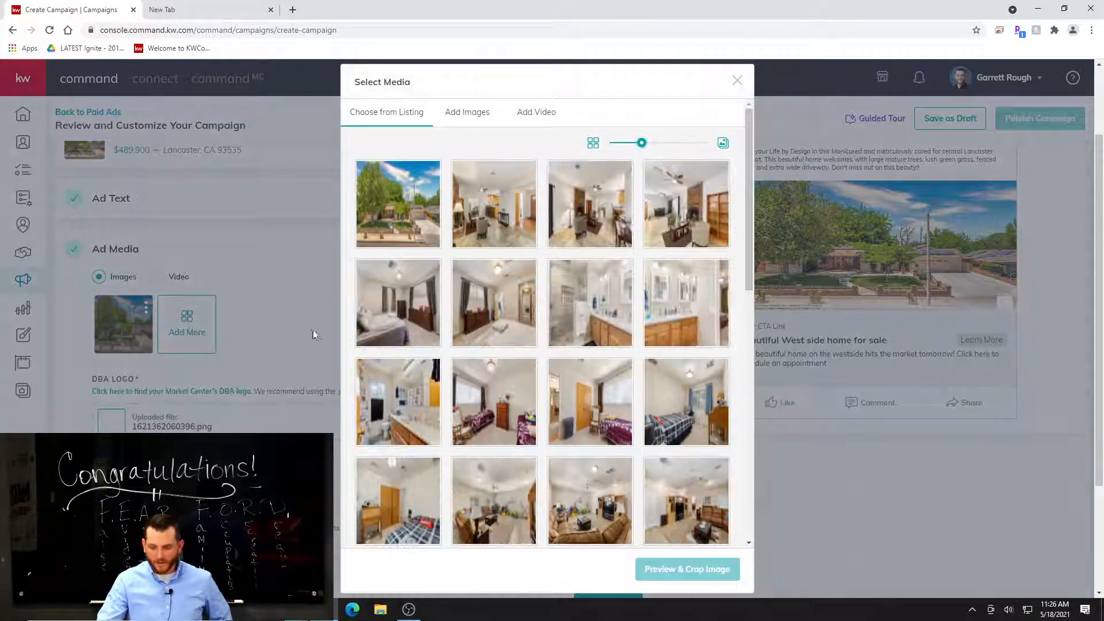
scroll(662, 374, down, 6)
click(661, 377)
scroll(663, 375, down, 2)
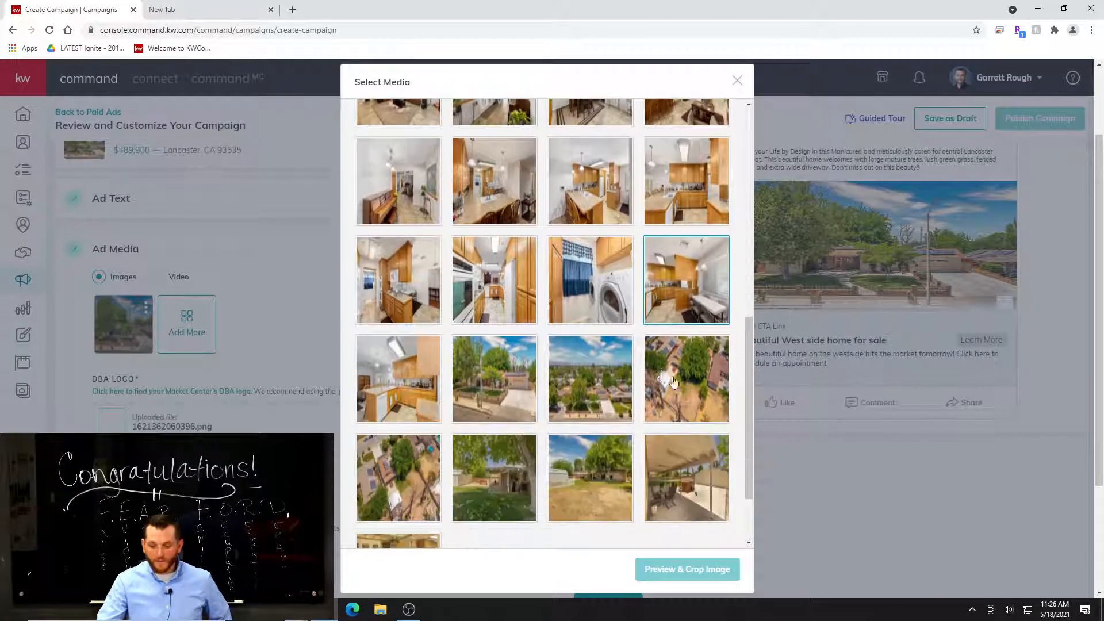
scroll(664, 375, down, 2)
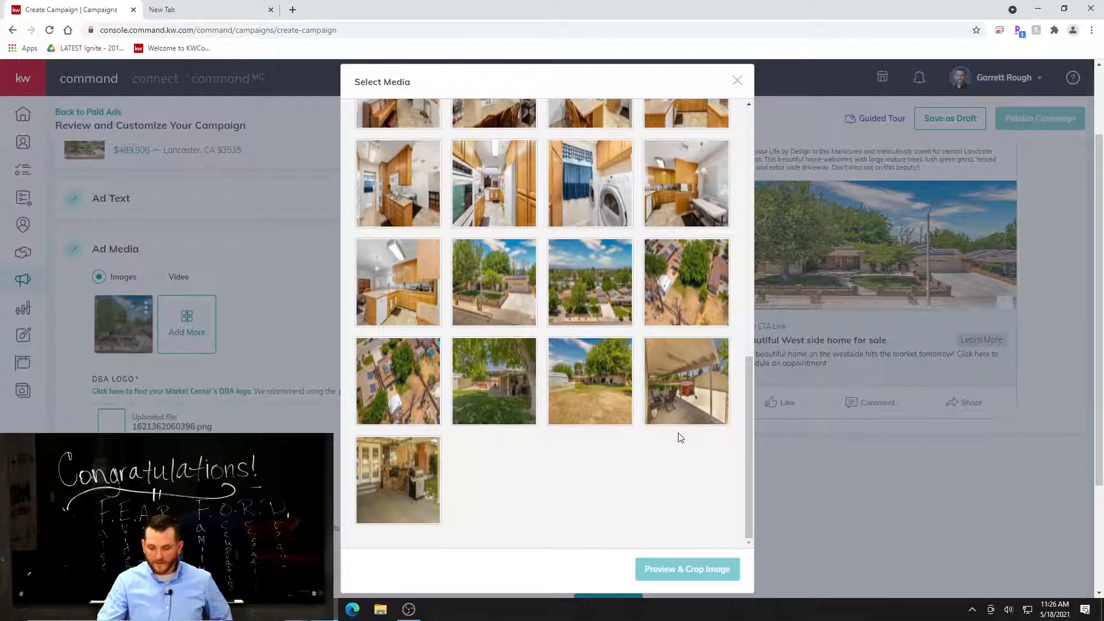
scroll(673, 448, down, 3)
scroll(667, 460, up, 5)
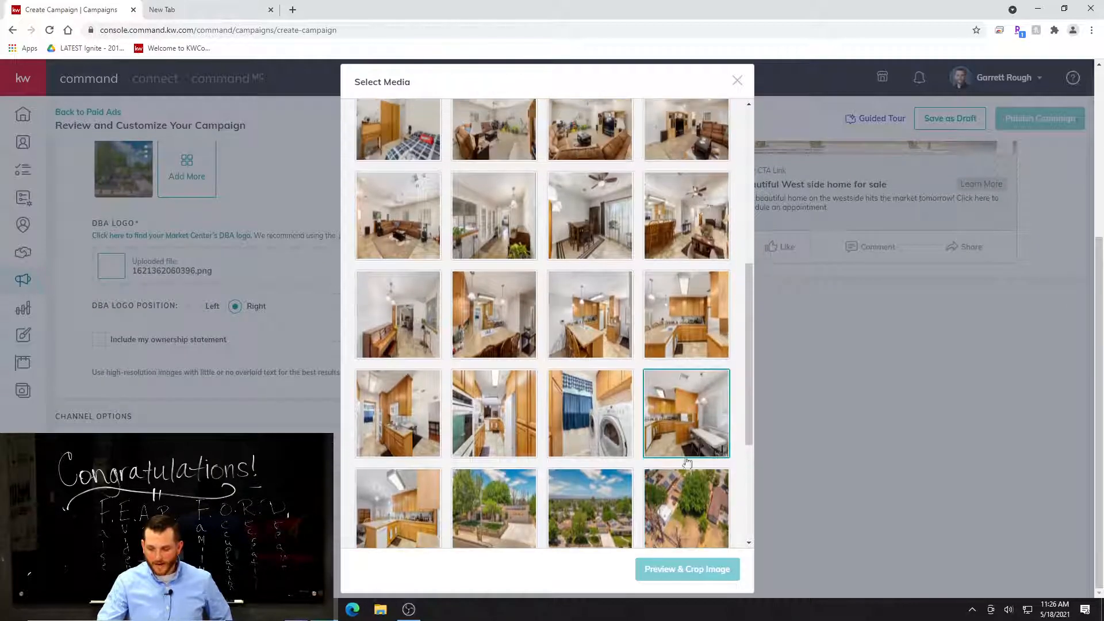
scroll(702, 485, up, 6)
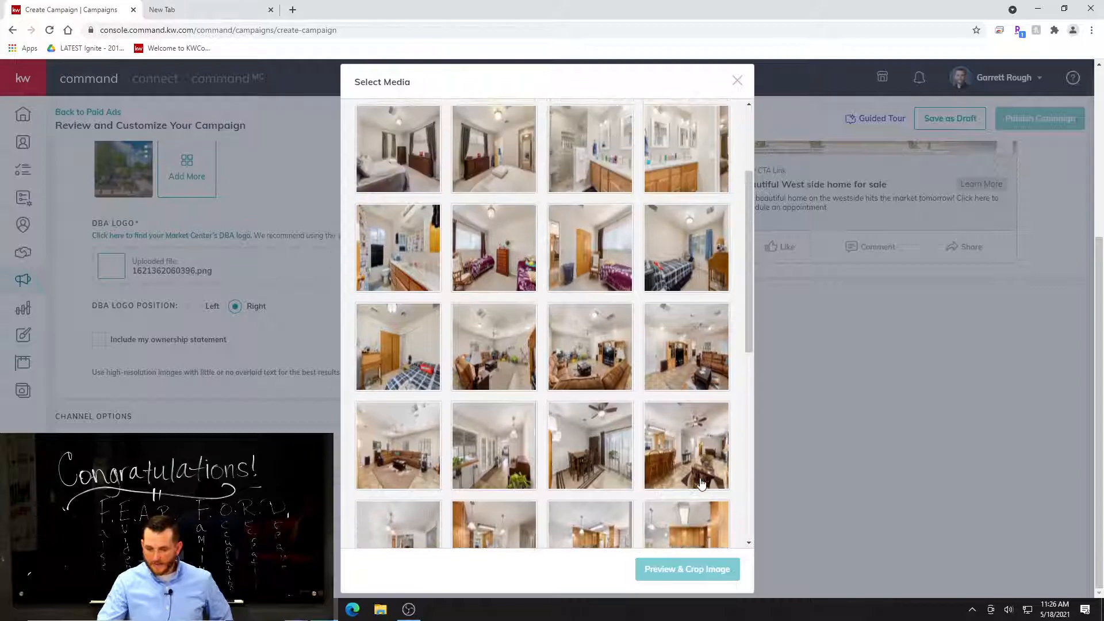
scroll(702, 485, up, 1)
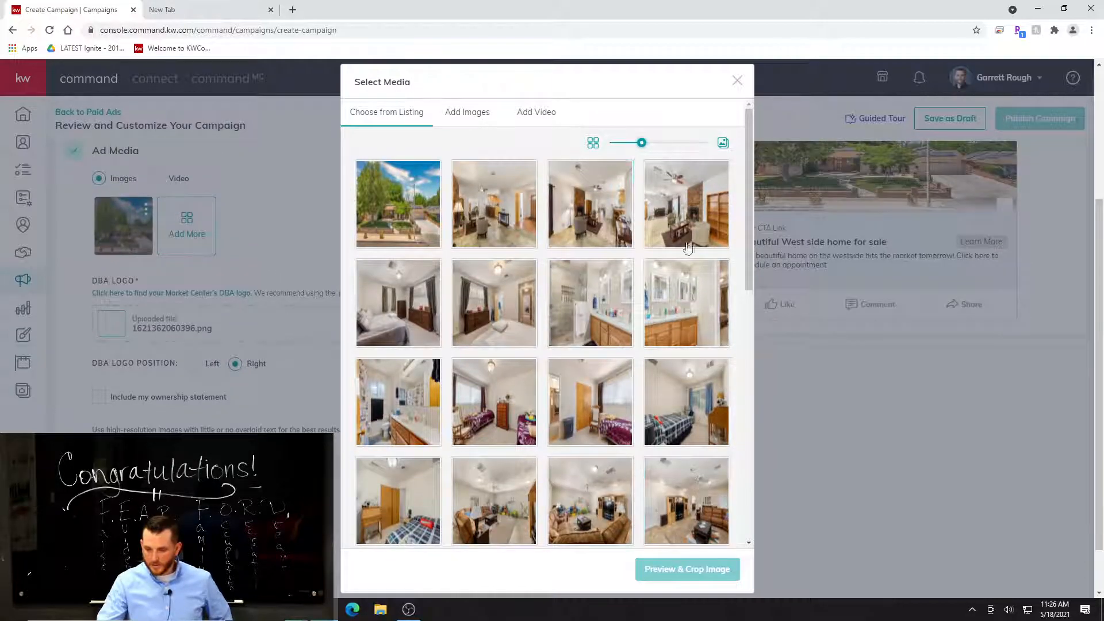
scroll(575, 288, down, 12)
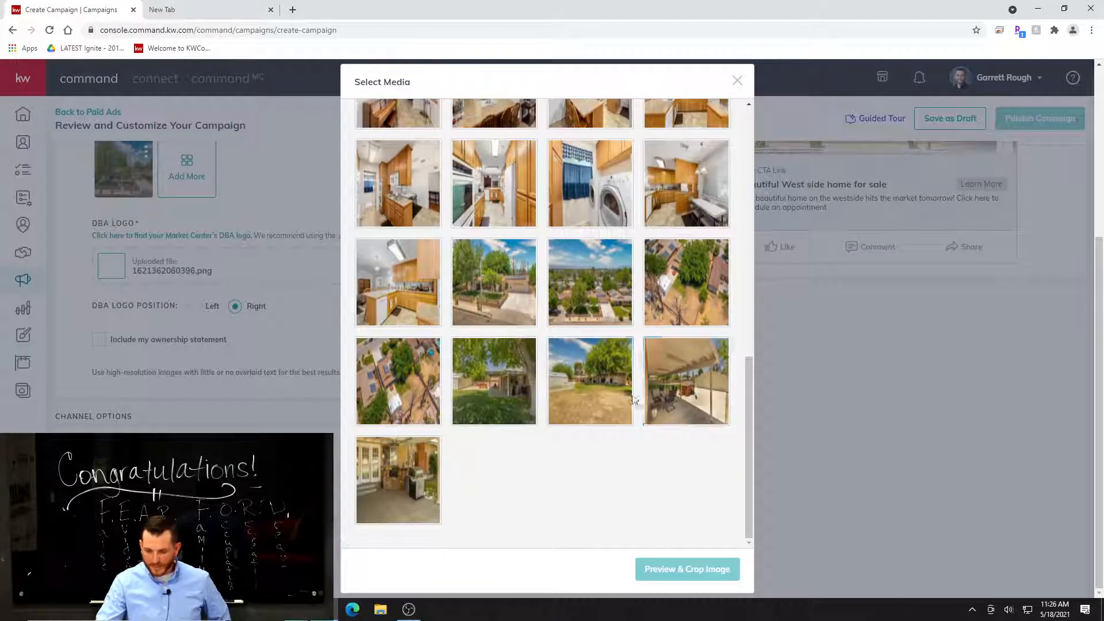
click(595, 403)
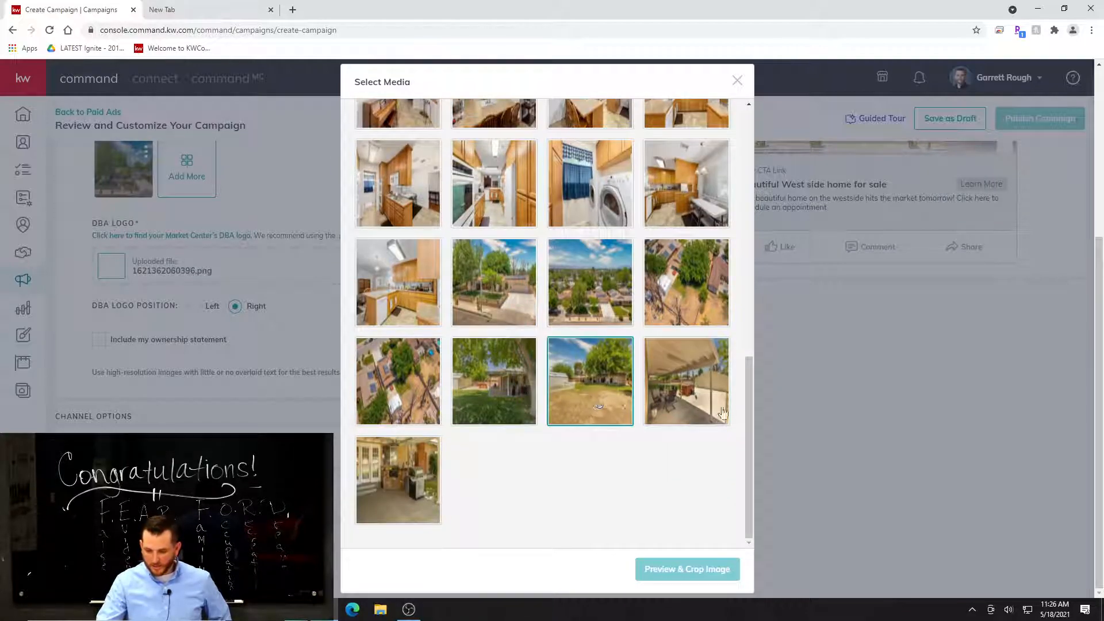
click(511, 386)
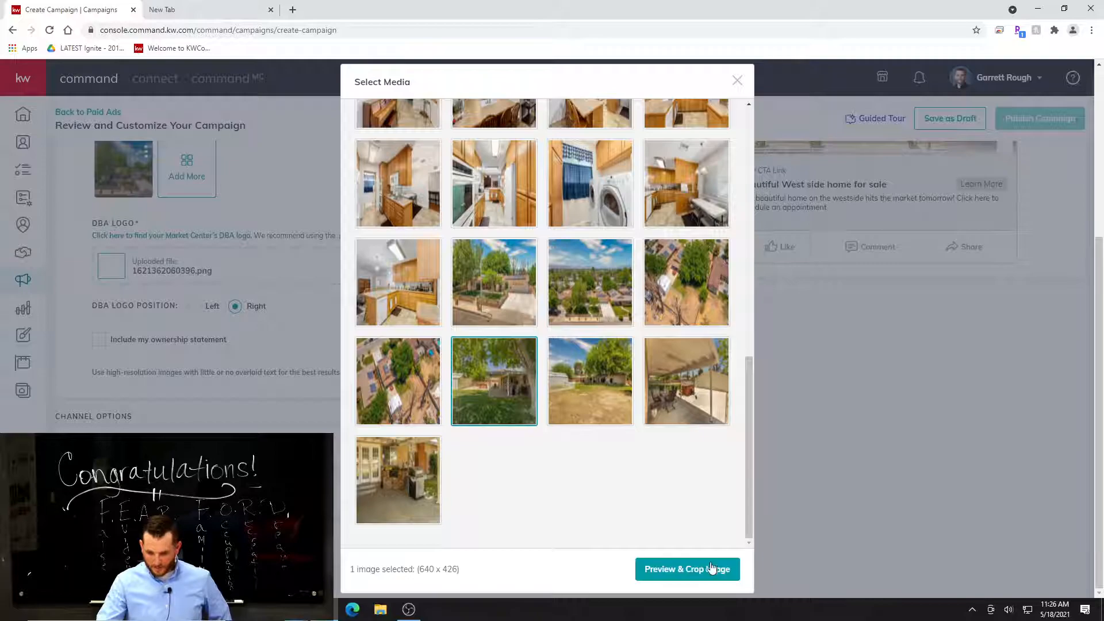
click(698, 569)
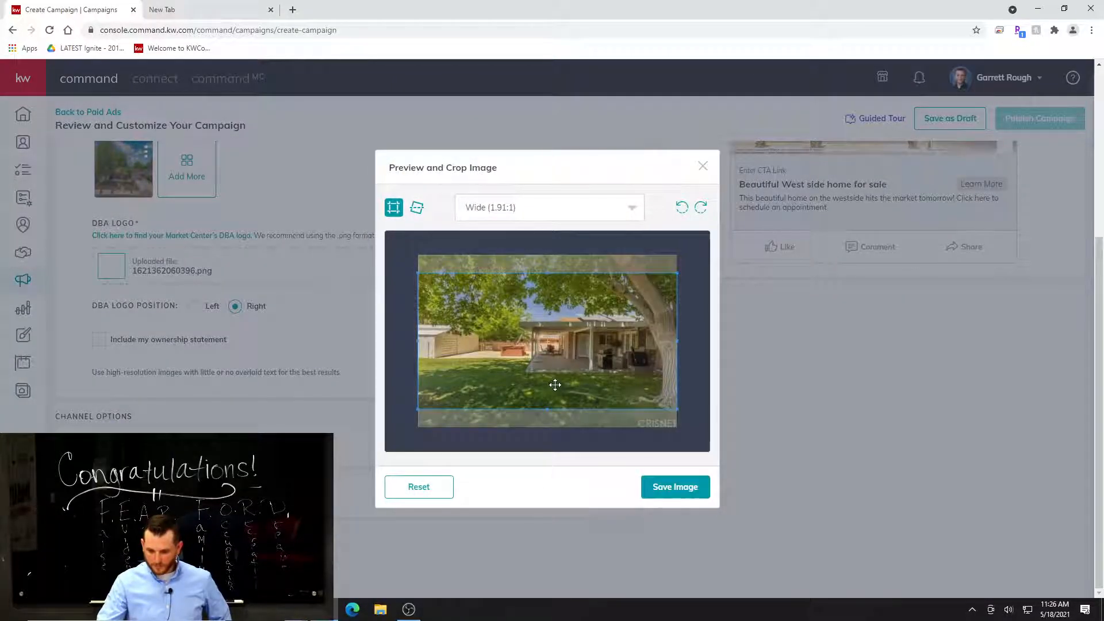
click(672, 489)
Check the carousel preview and remove the backyard patio photo from the ad media.
scroll(328, 311, up, 3)
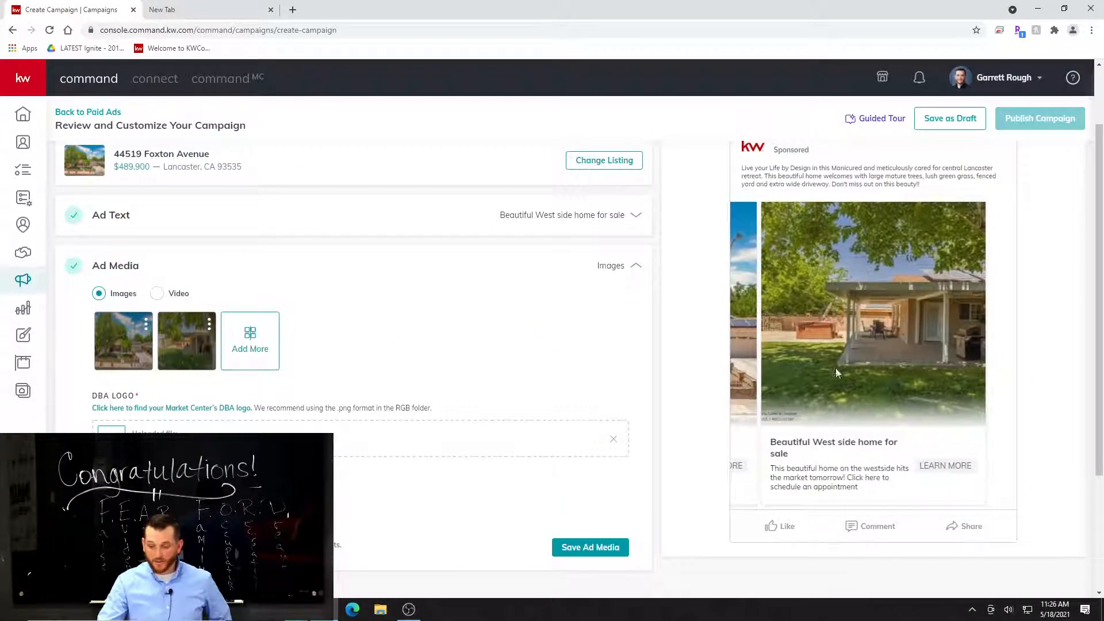
scroll(834, 367, up, 2)
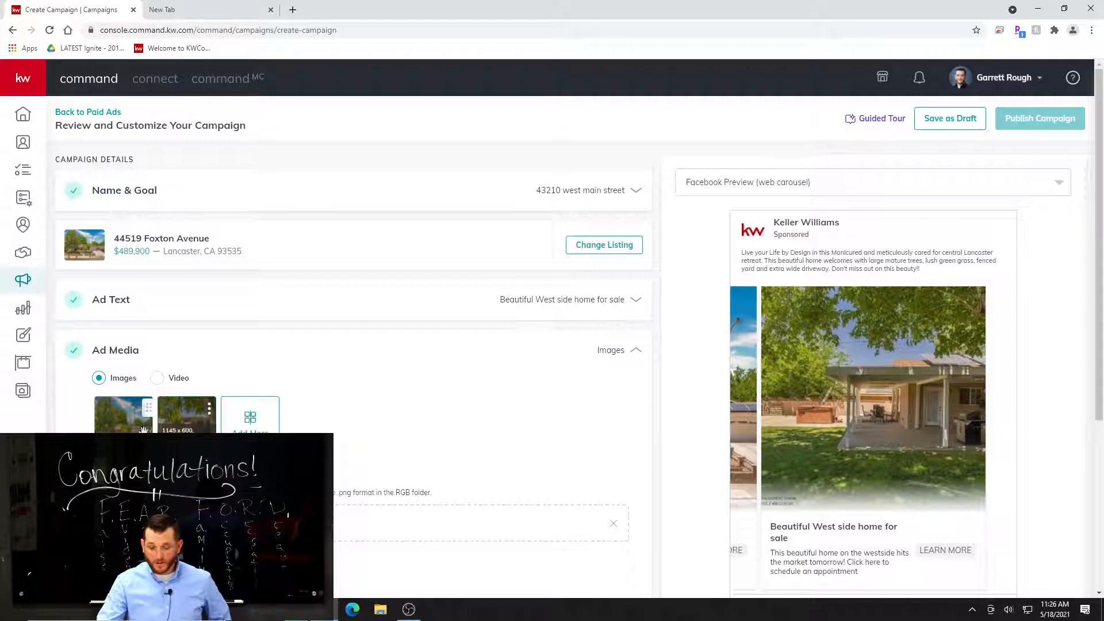
click(145, 409)
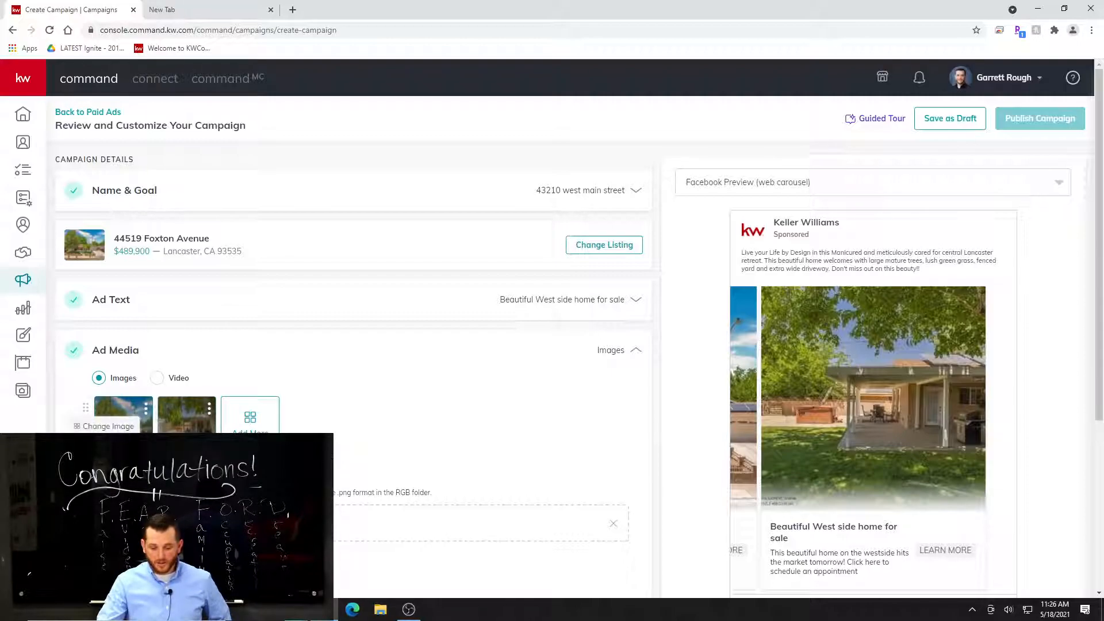
click(209, 409)
click(167, 444)
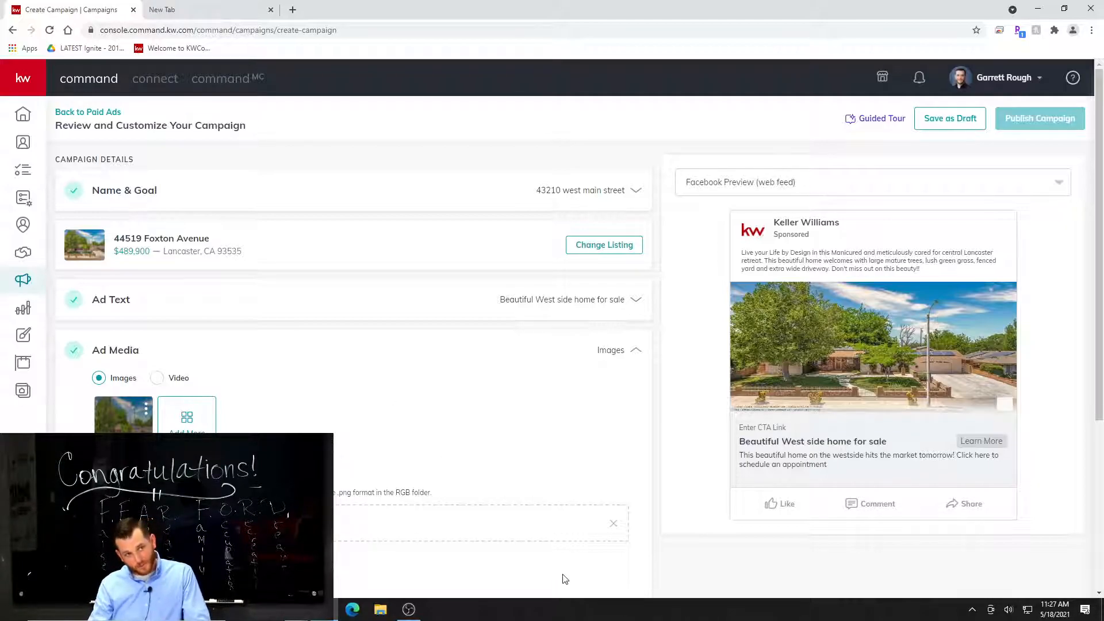
Configure the Facebook & Instagram Ads channel and choose the page that displays the ad.
scroll(578, 573, down, 3)
scroll(529, 499, down, 1)
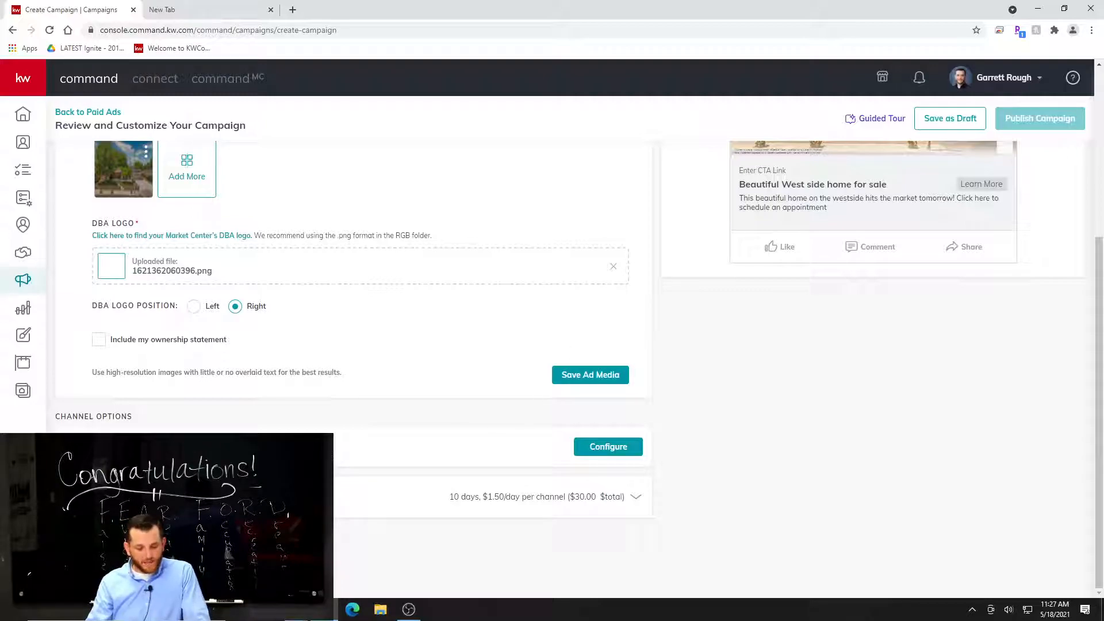
click(610, 447)
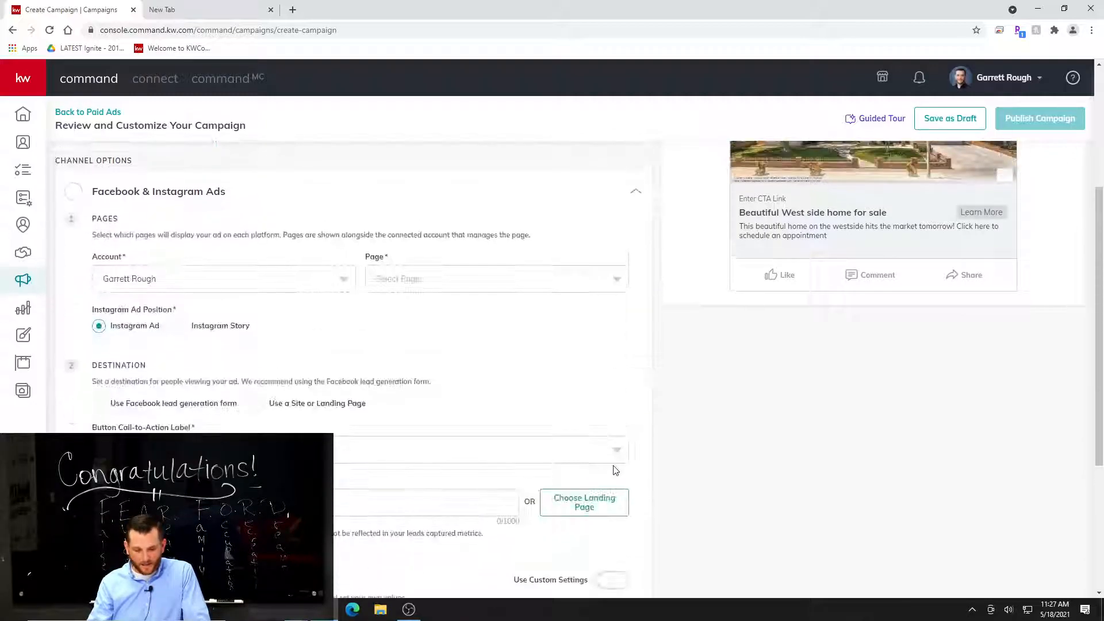
scroll(572, 463, up, 2)
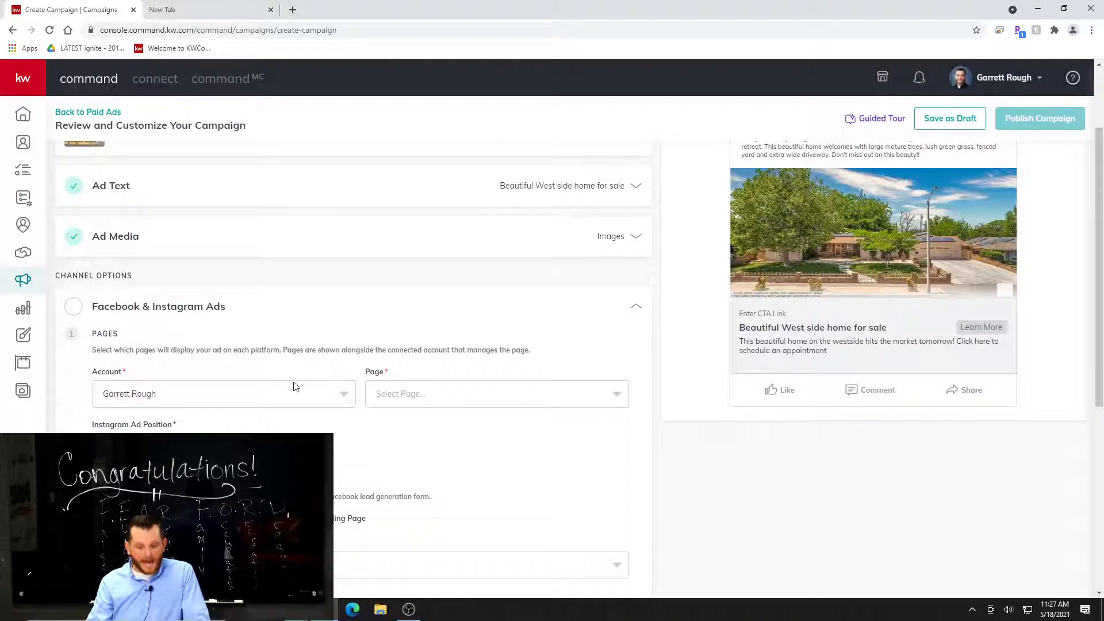
scroll(202, 385, up, 2)
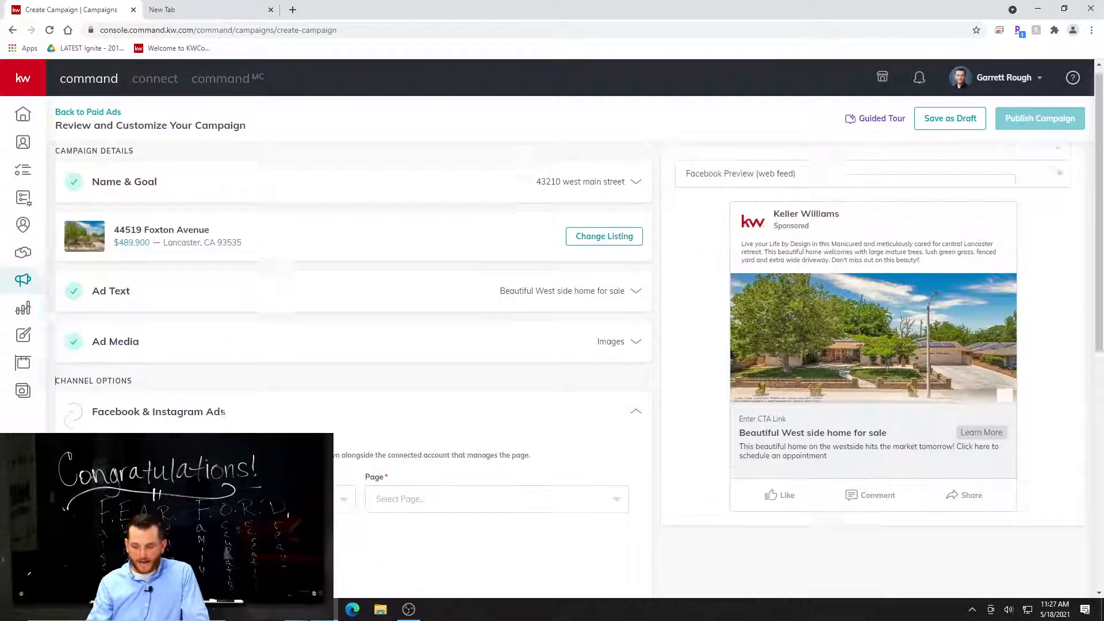
scroll(562, 374, down, 3)
click(484, 337)
click(424, 392)
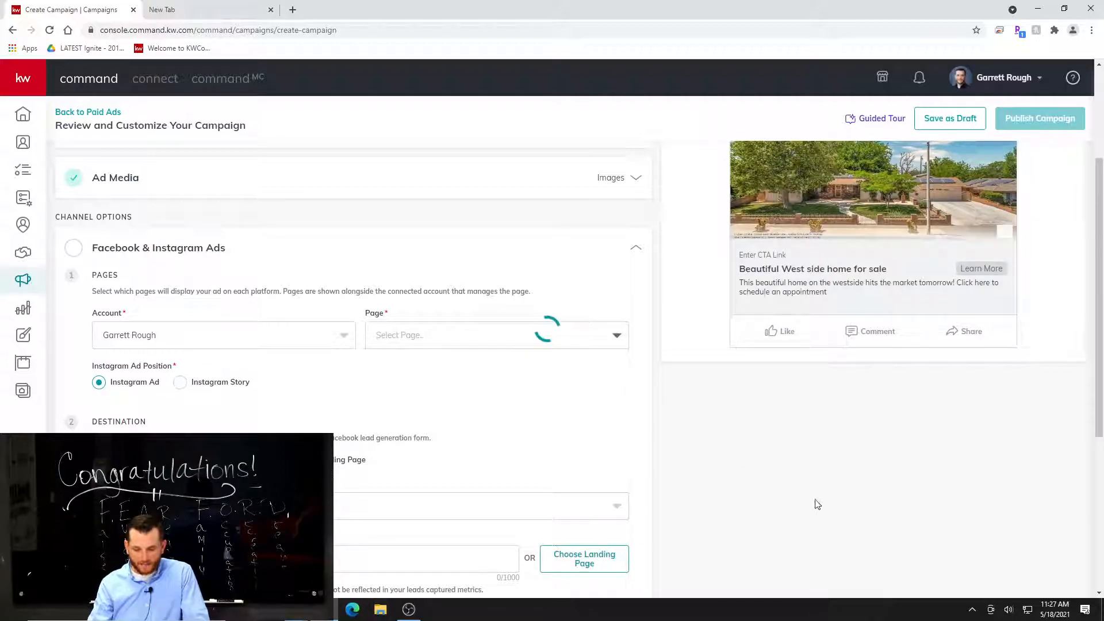
Review the channel's page and destination settings, and choose Learn More as the button call-to-action label.
scroll(815, 506, up, 3)
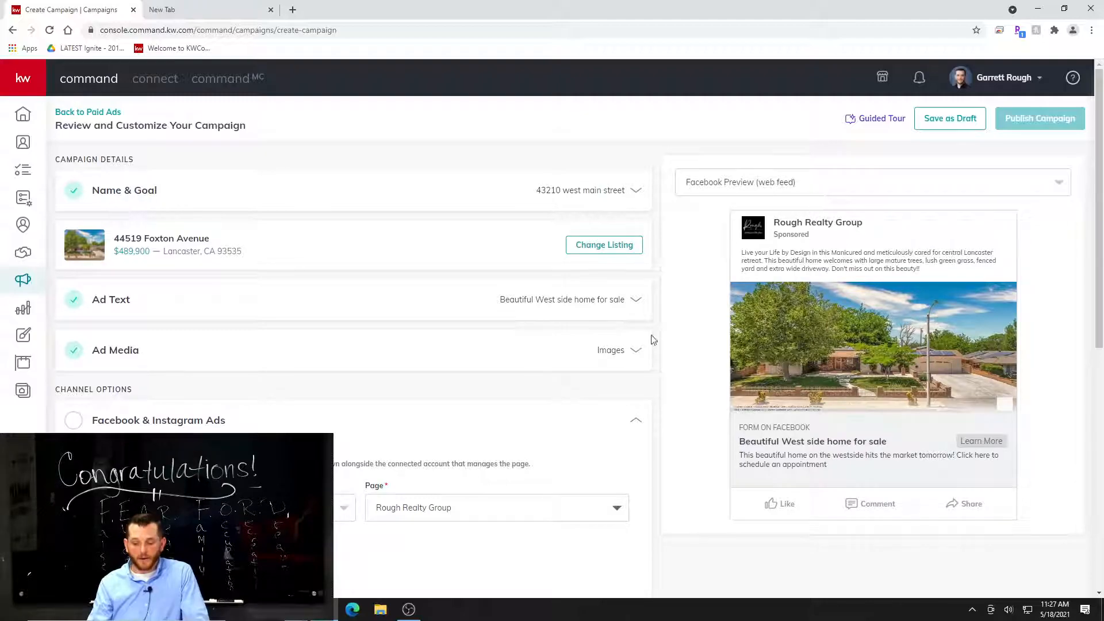
scroll(661, 345, down, 1)
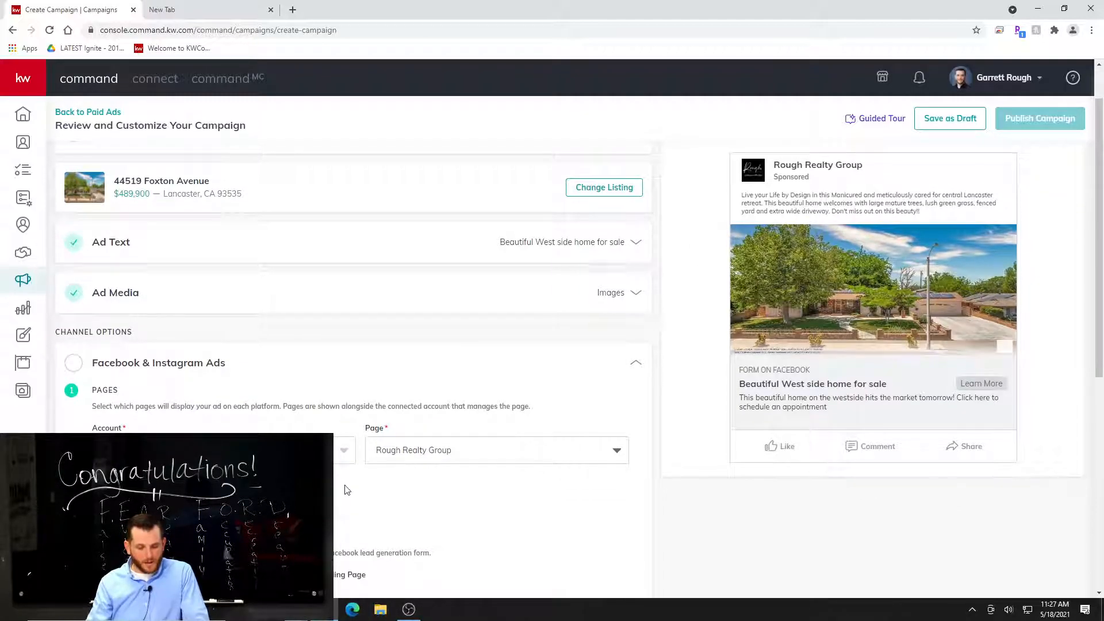
scroll(344, 489, down, 2)
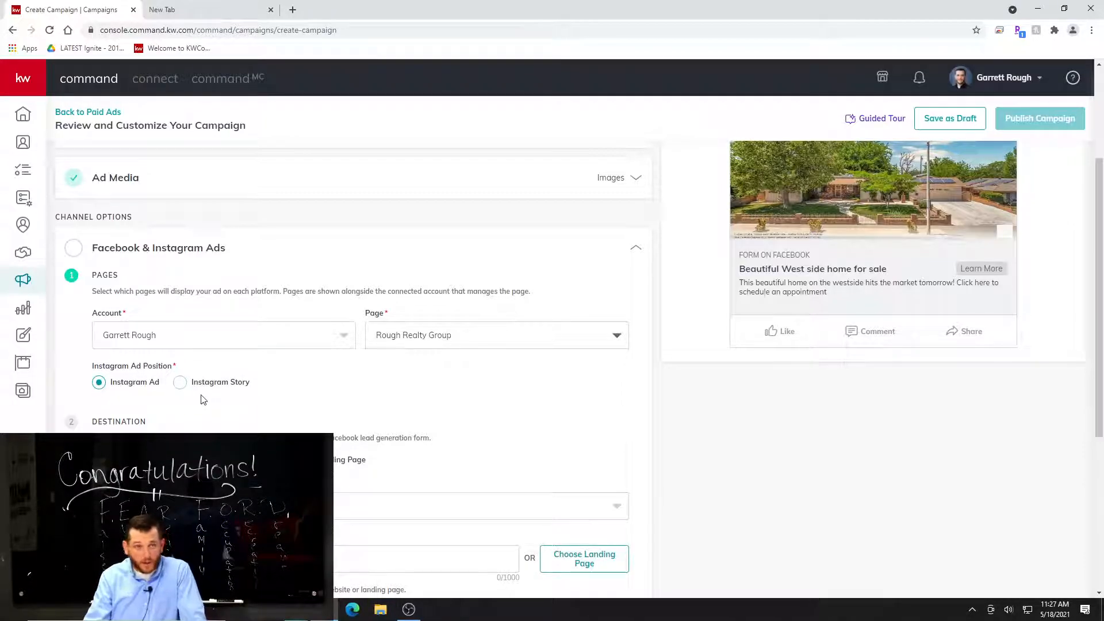
scroll(383, 399, down, 1)
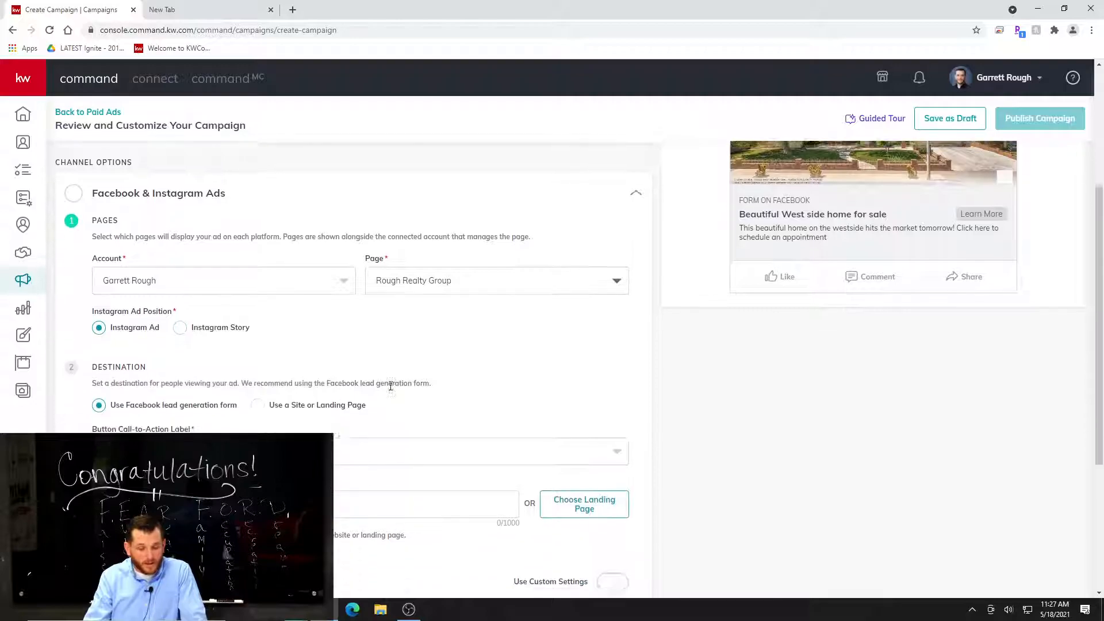
scroll(604, 396, down, 1)
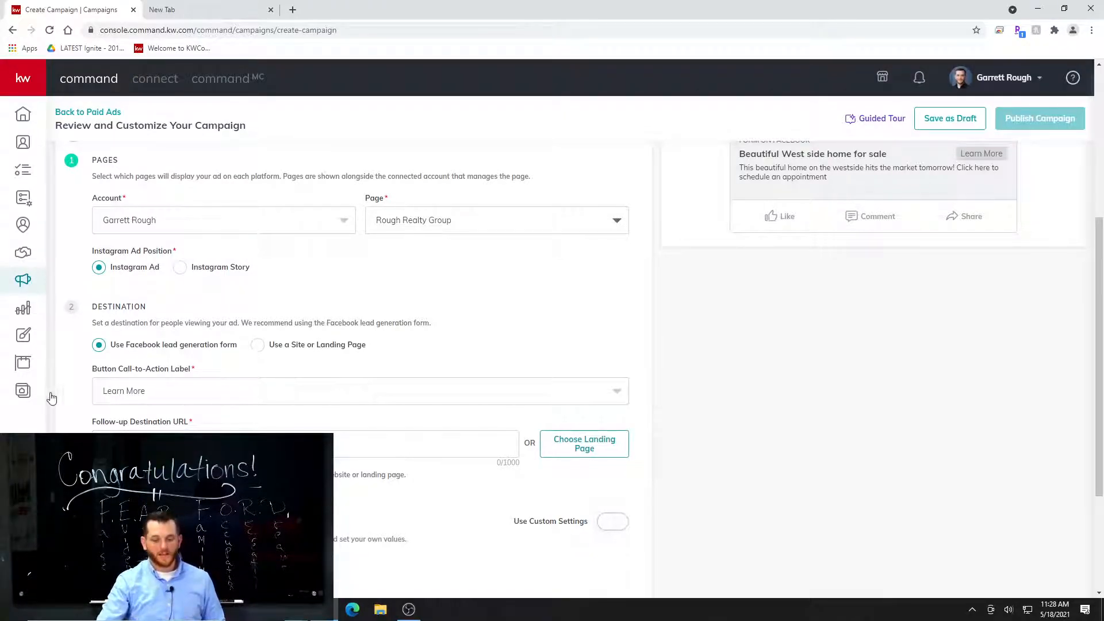
click(180, 400)
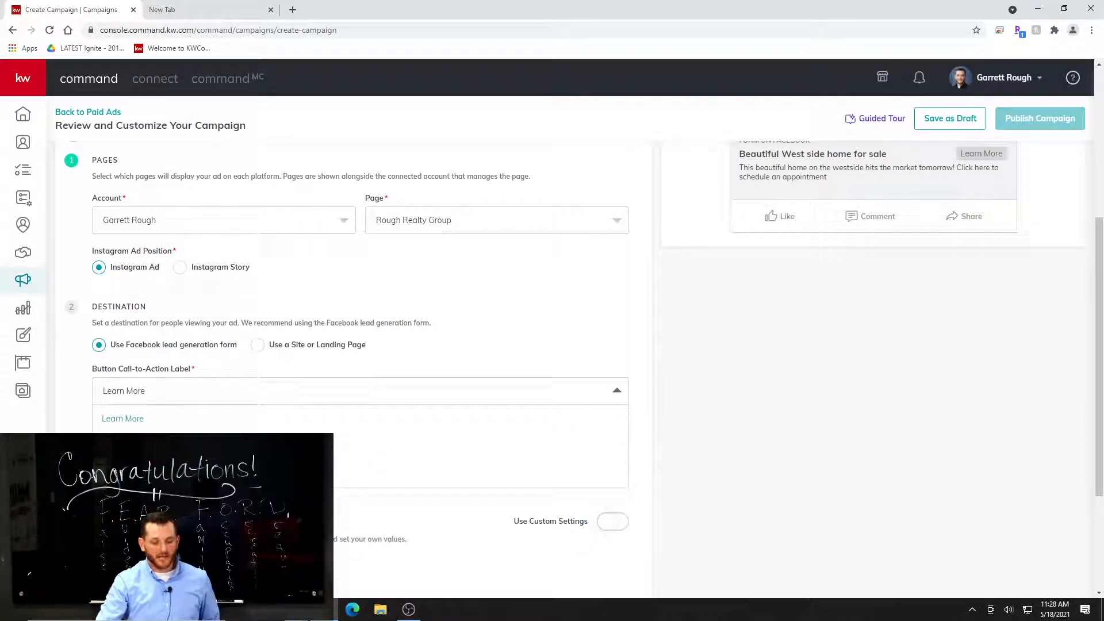
click(131, 419)
scroll(418, 516, up, 1)
scroll(418, 516, down, 1)
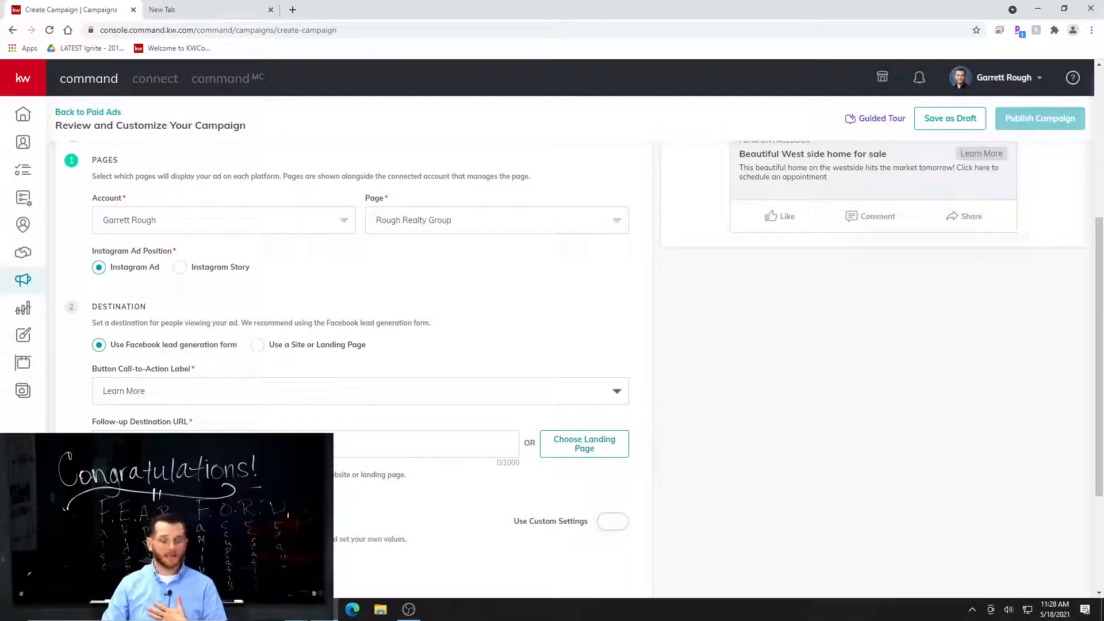
Open the website roughrealty.kw.com in the empty browser tab.
click(214, 10)
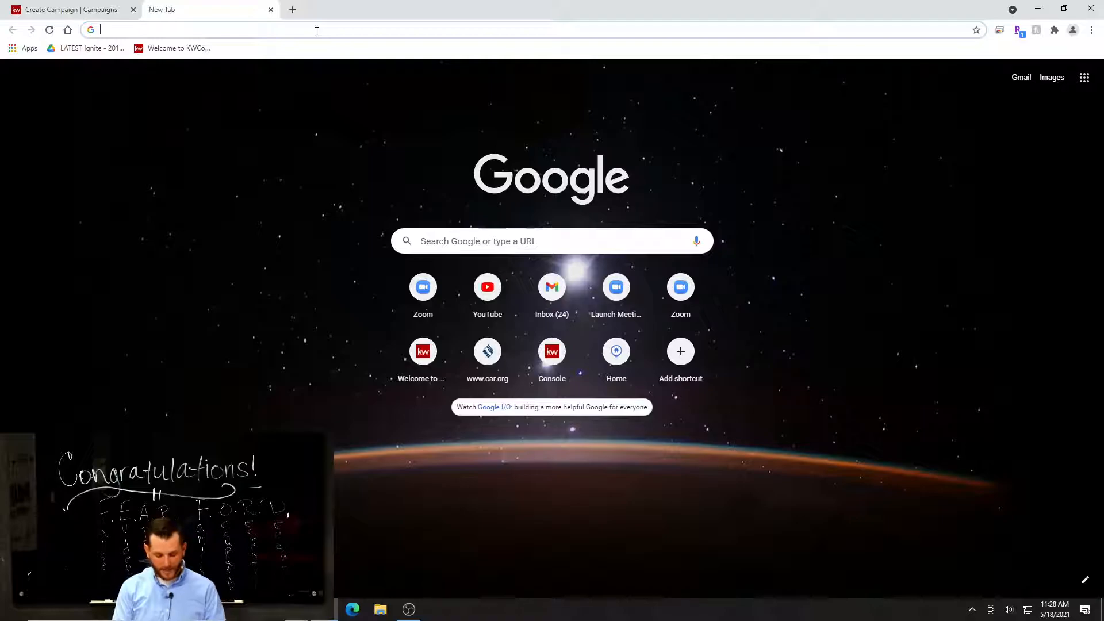
text(roughrealty.kw.com)
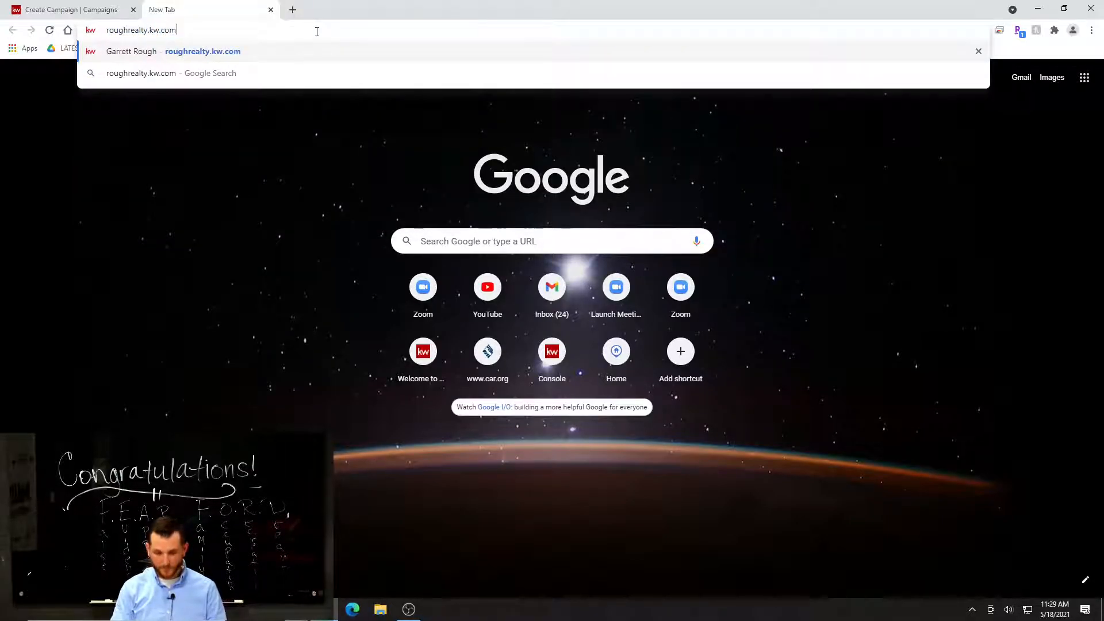
key(Return)
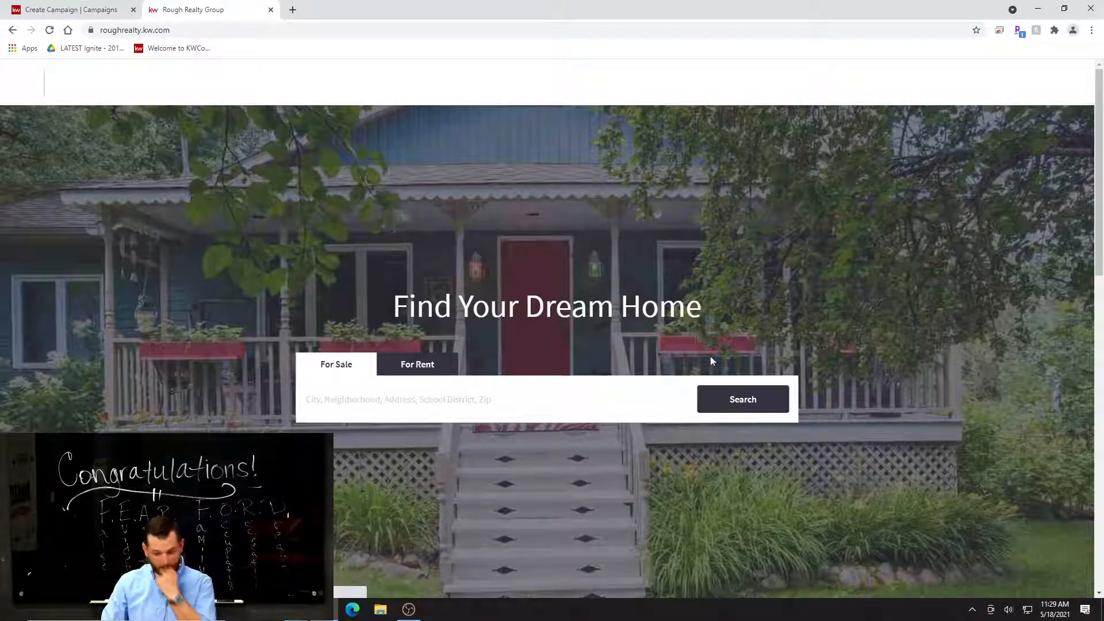
Search the for-sale listings for the campaign property's street address, checking it against the campaign, and open the four-bedroom result.
click(468, 402)
text(foxton)
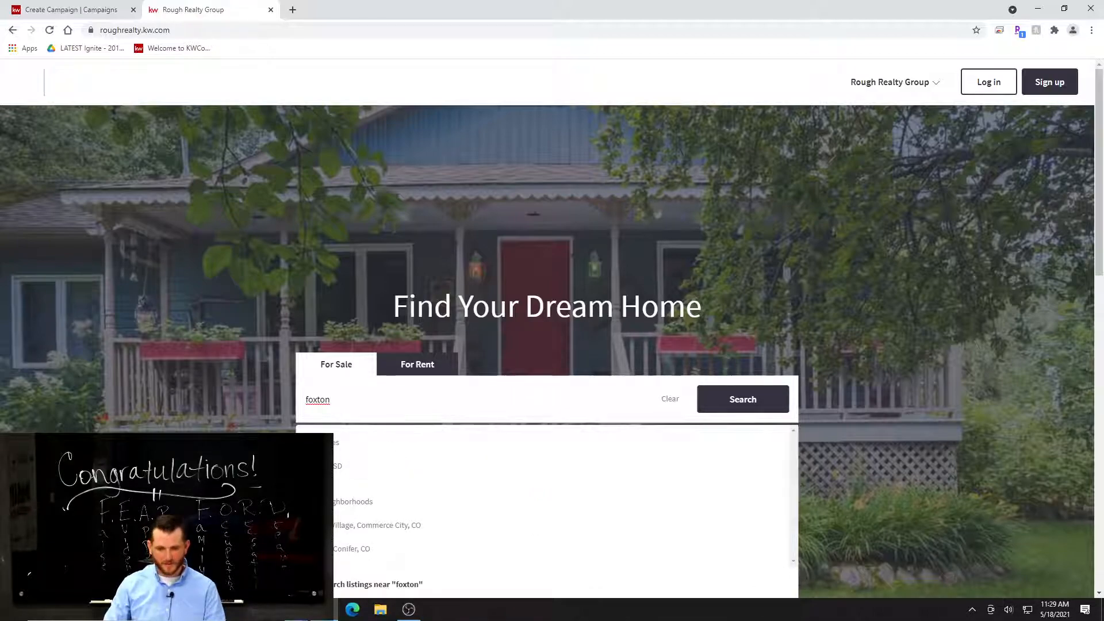
click(69, 10)
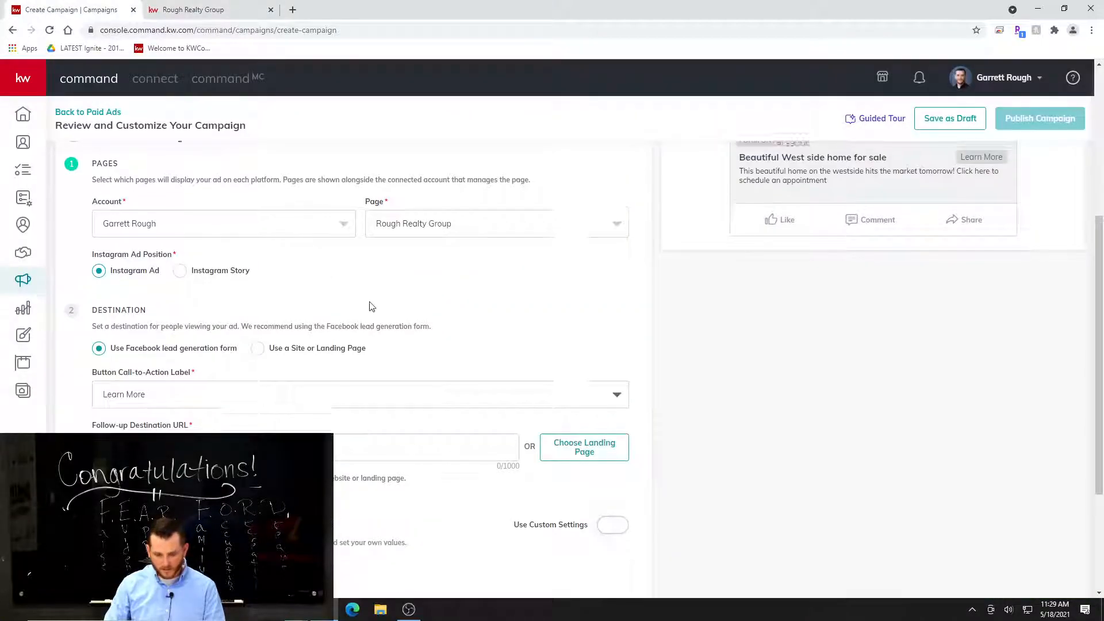
scroll(371, 307, up, 5)
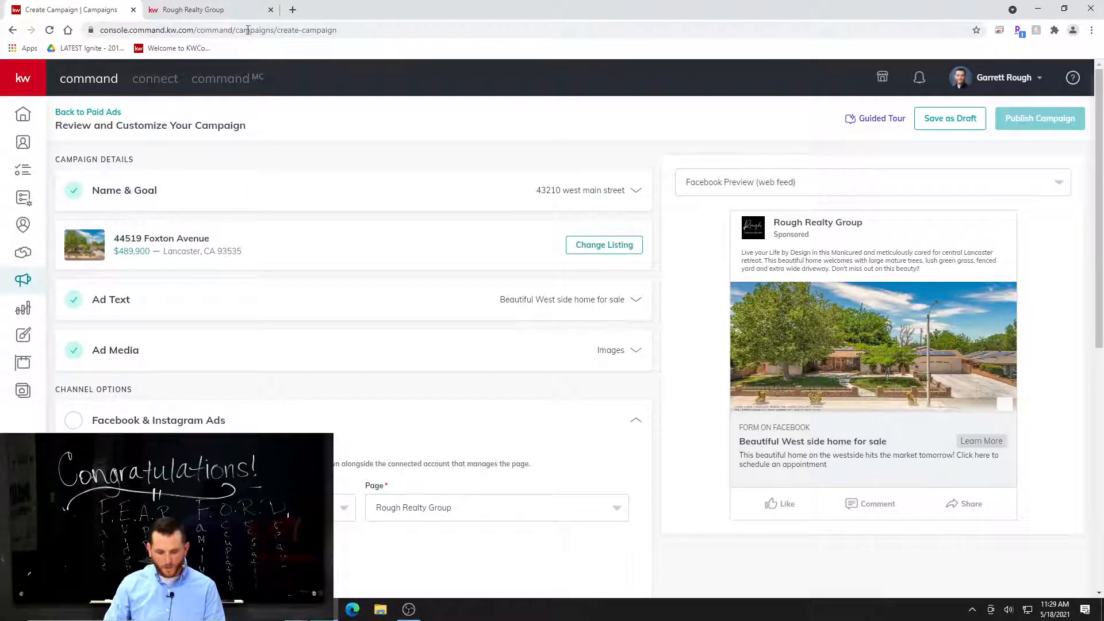
click(207, 9)
drag(330, 399, 289, 395)
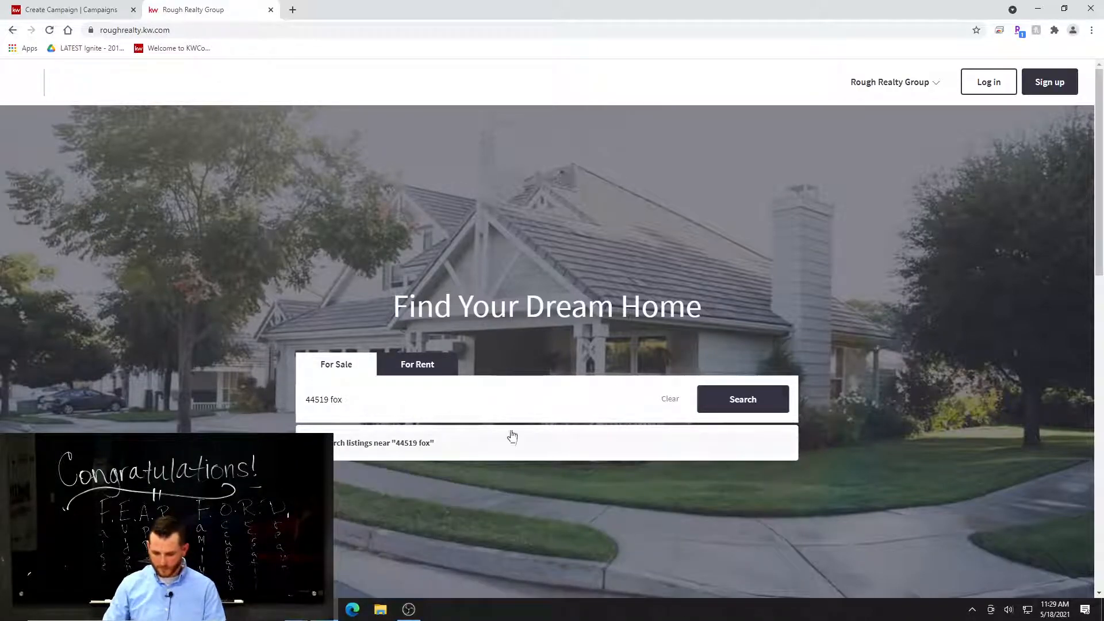
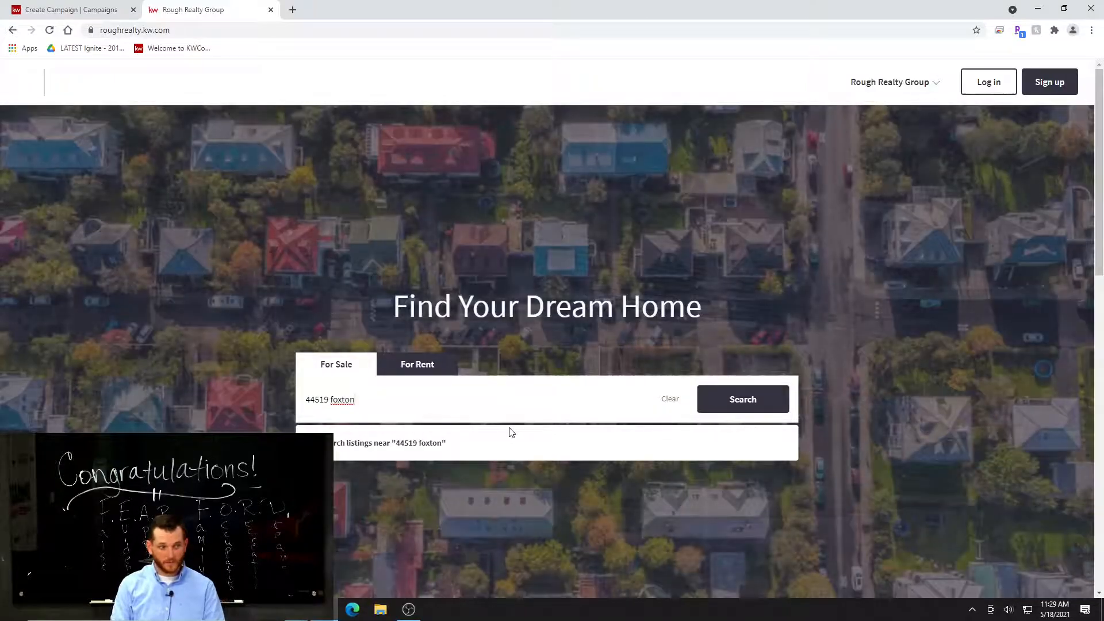
click(510, 441)
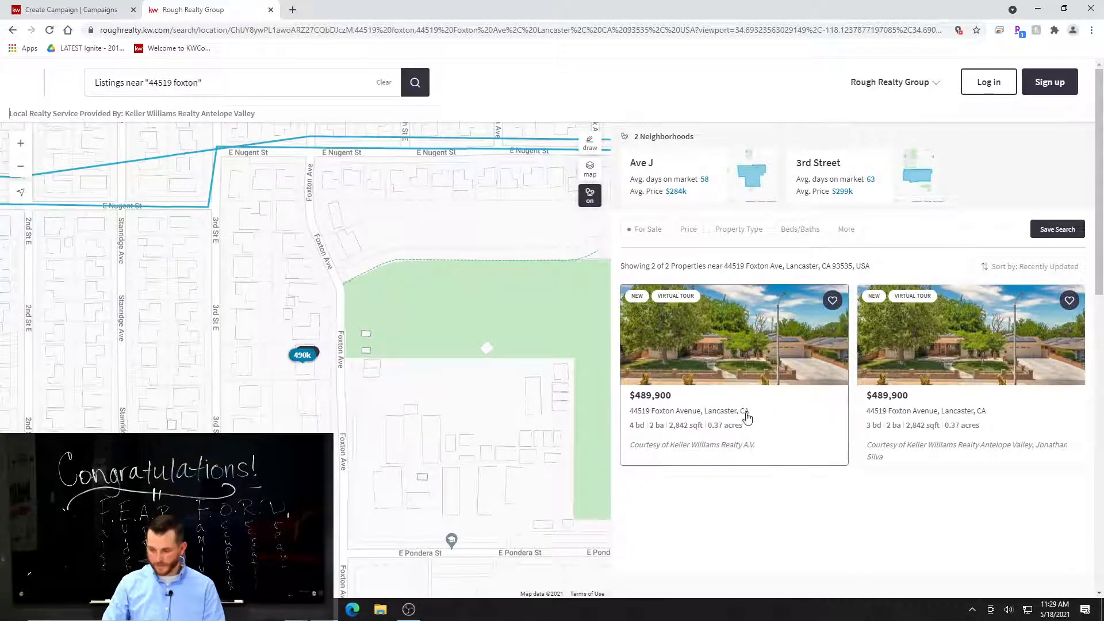
click(785, 430)
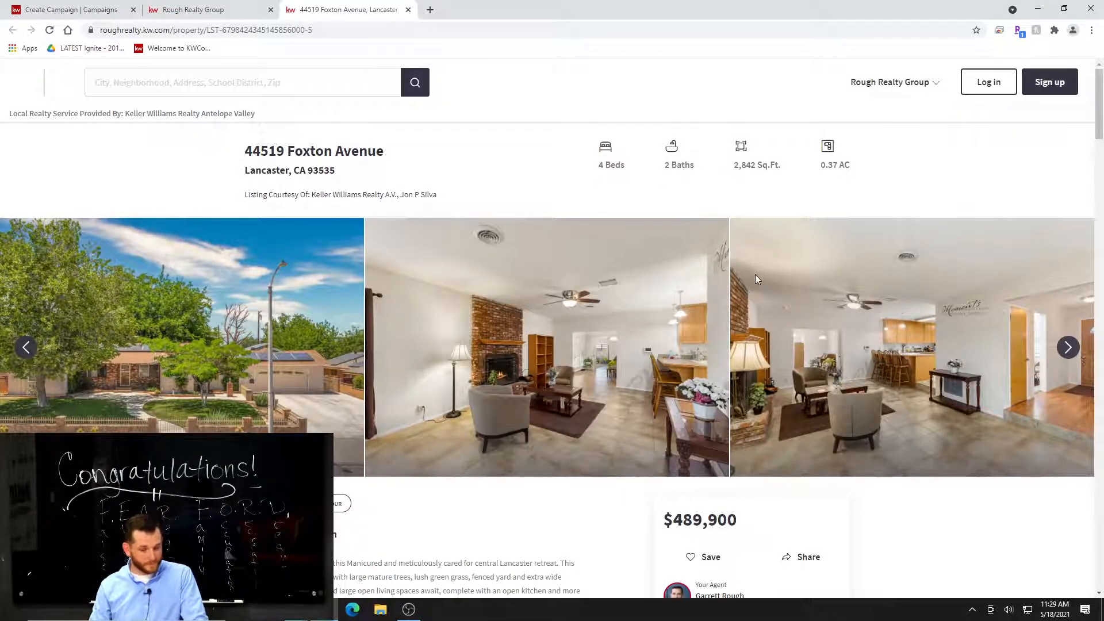
Examine the listing page's description, property details and agent contact options, including Schedule Video Tour.
scroll(464, 295, down, 4)
scroll(488, 395, up, 4)
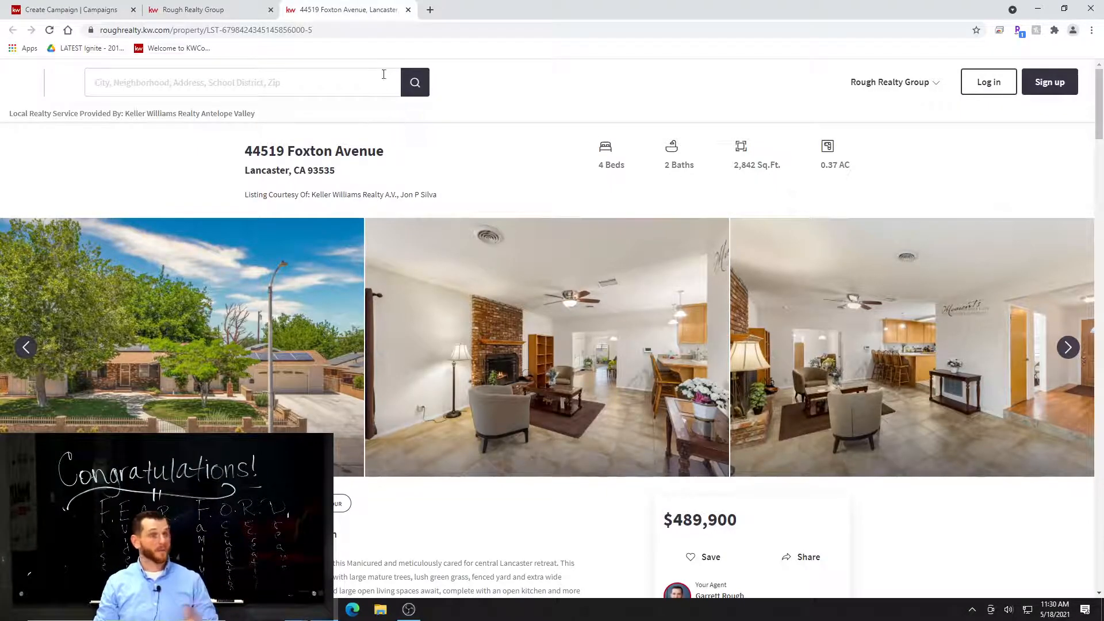
scroll(376, 195, down, 2)
scroll(375, 191, down, 7)
scroll(512, 347, up, 9)
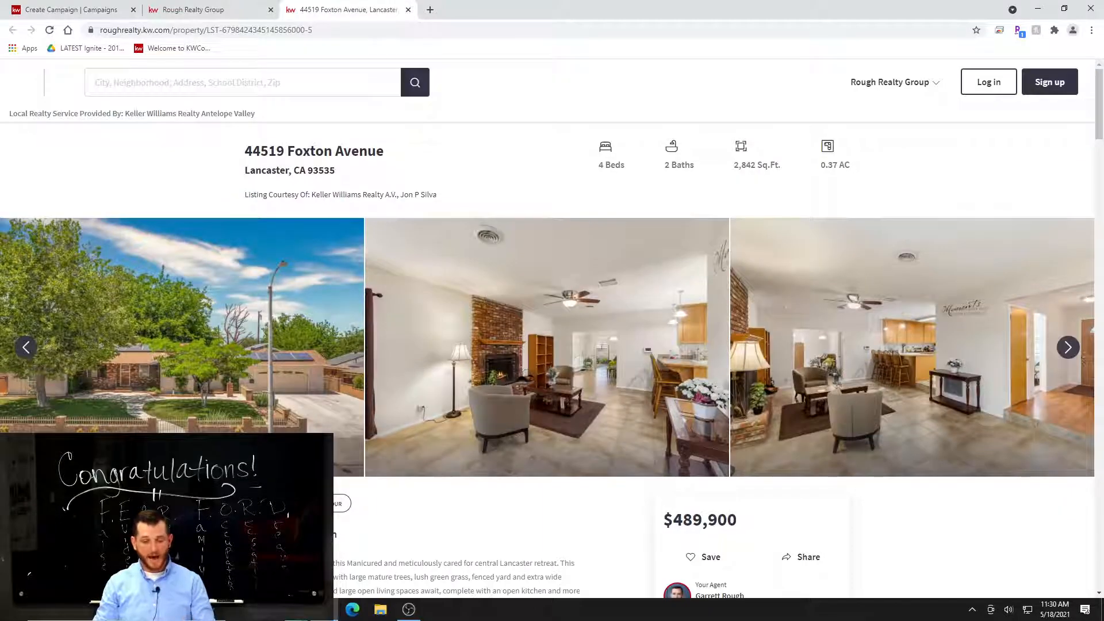
scroll(640, 306, down, 1)
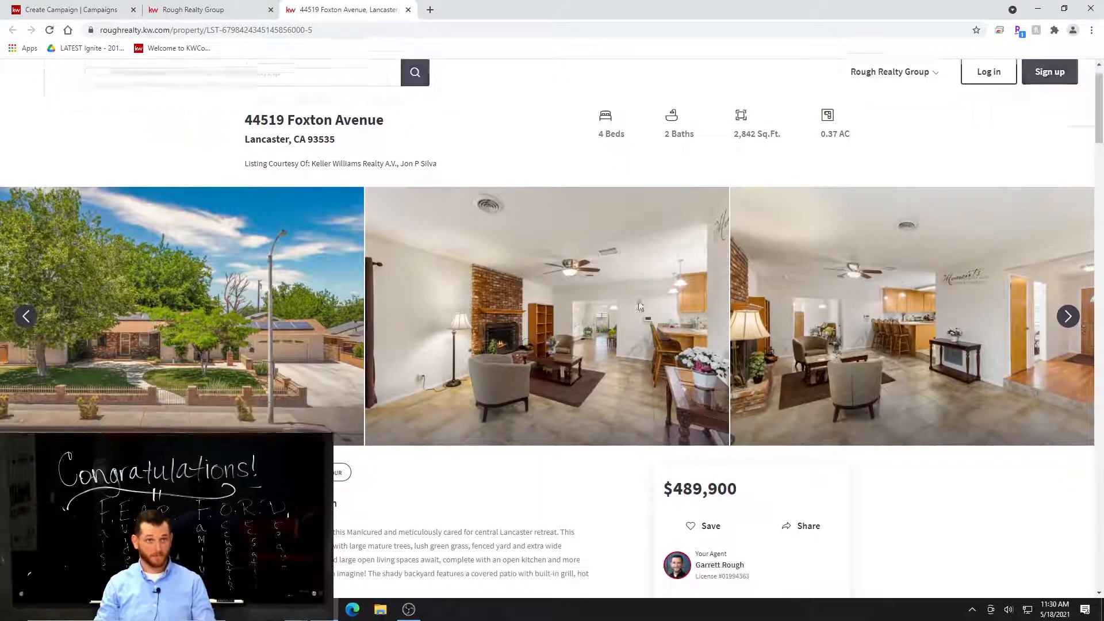
scroll(640, 306, down, 2)
scroll(749, 340, down, 1)
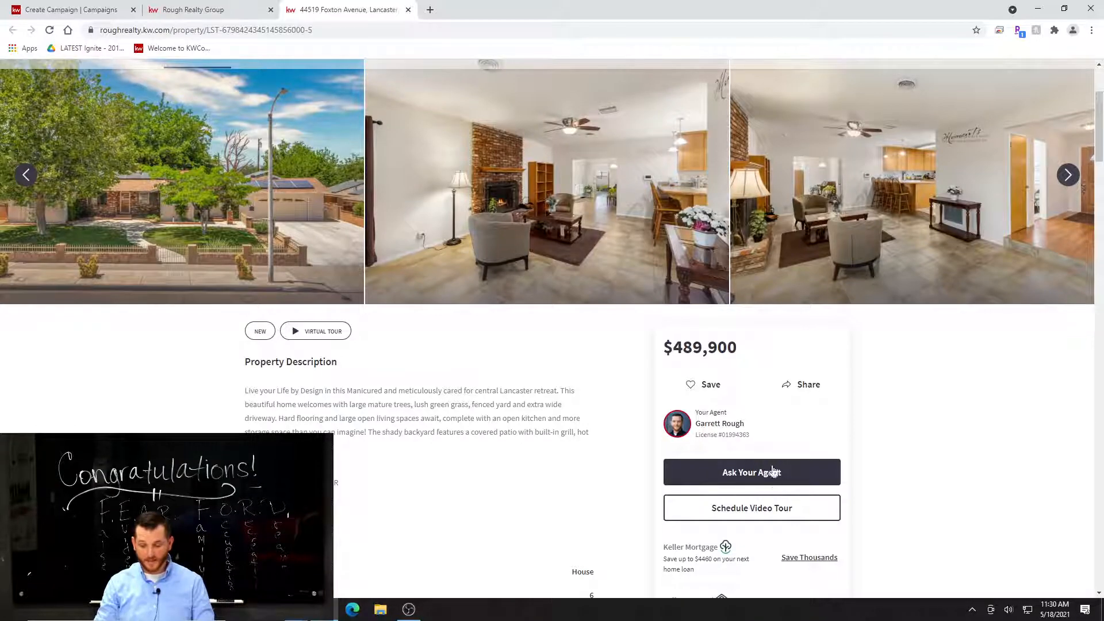
scroll(865, 506, down, 3)
scroll(869, 507, down, 5)
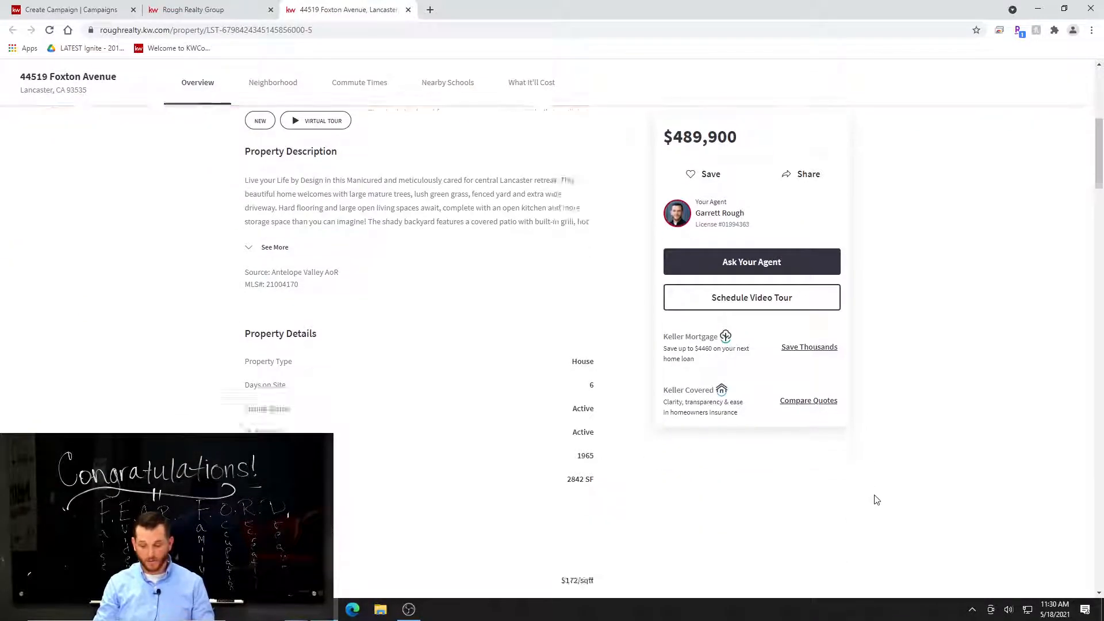
scroll(876, 501, up, 10)
scroll(876, 477, down, 4)
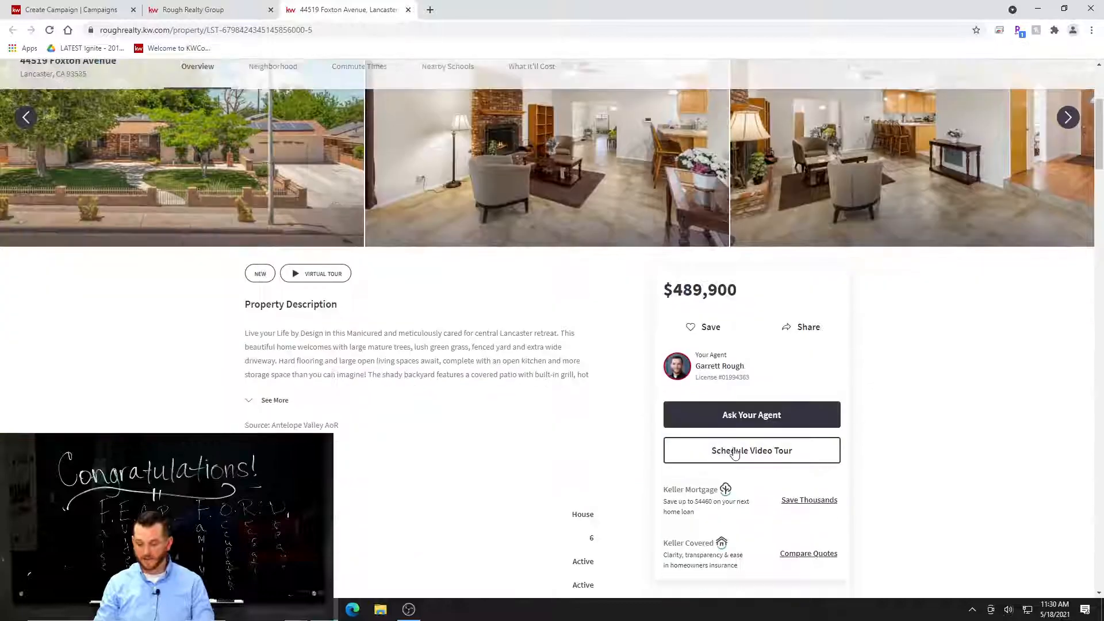
click(754, 455)
click(749, 234)
scroll(750, 234, up, 3)
Select the listing page's full web address for copying and compare the page with the search results.
click(283, 32)
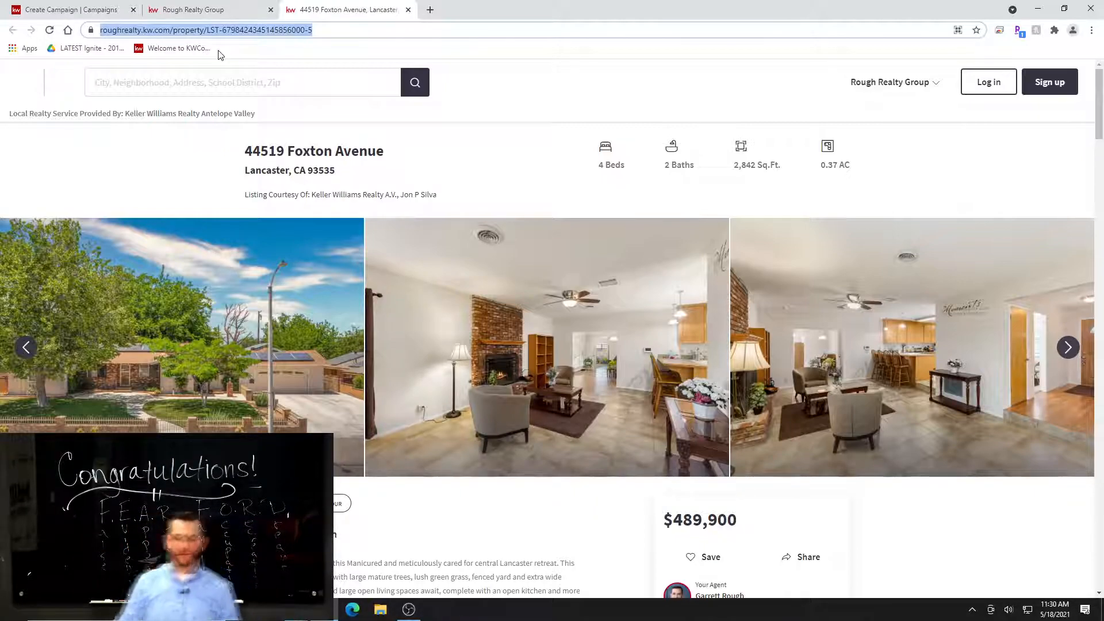
scroll(459, 265, down, 1)
scroll(459, 264, up, 1)
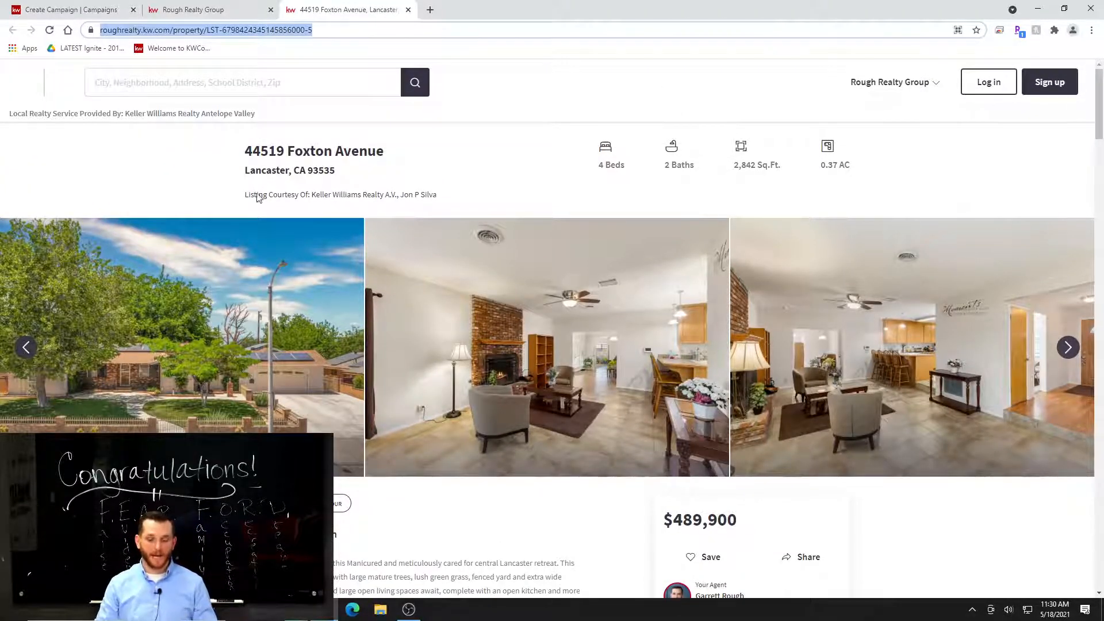
click(202, 9)
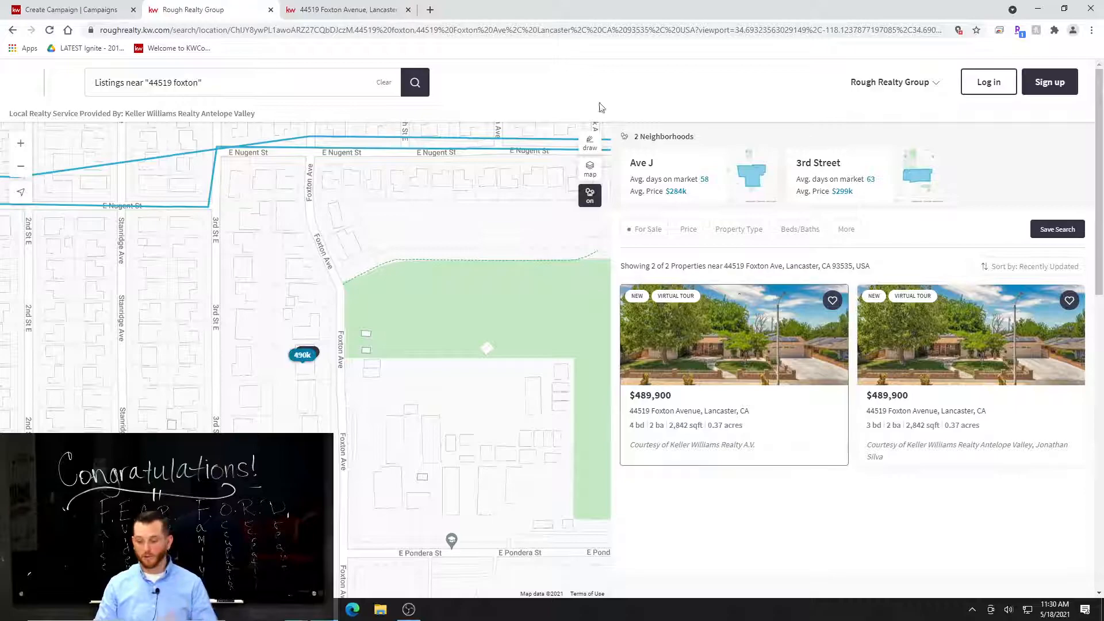
click(311, 10)
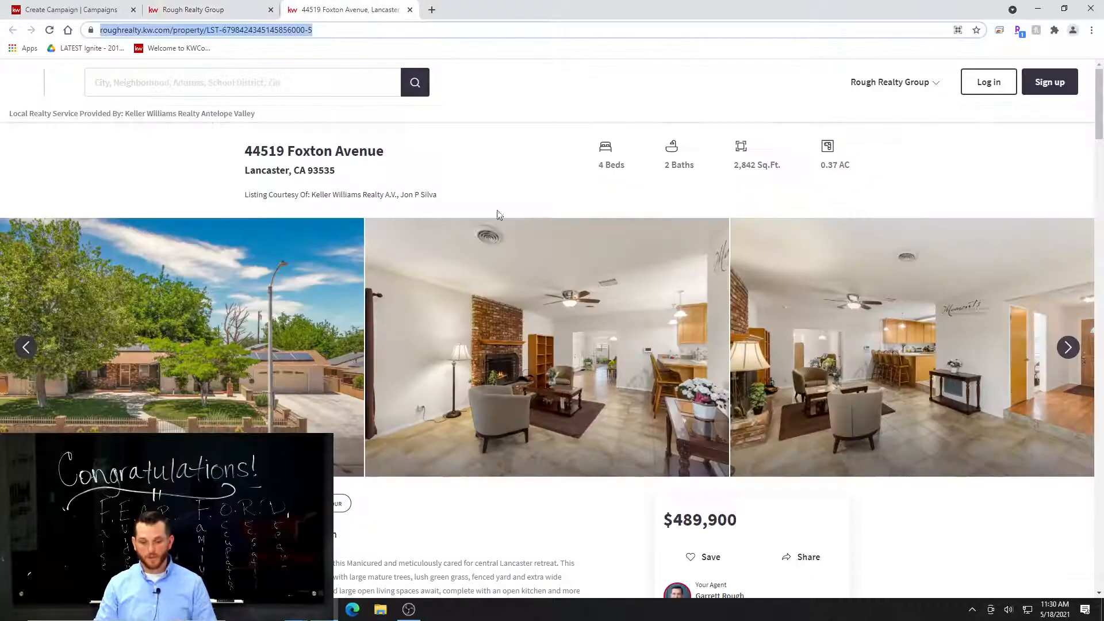
Browse the listing's photo gallery from the exterior through the kitchen and dining area to the living room.
scroll(605, 402, down, 4)
scroll(575, 460, up, 4)
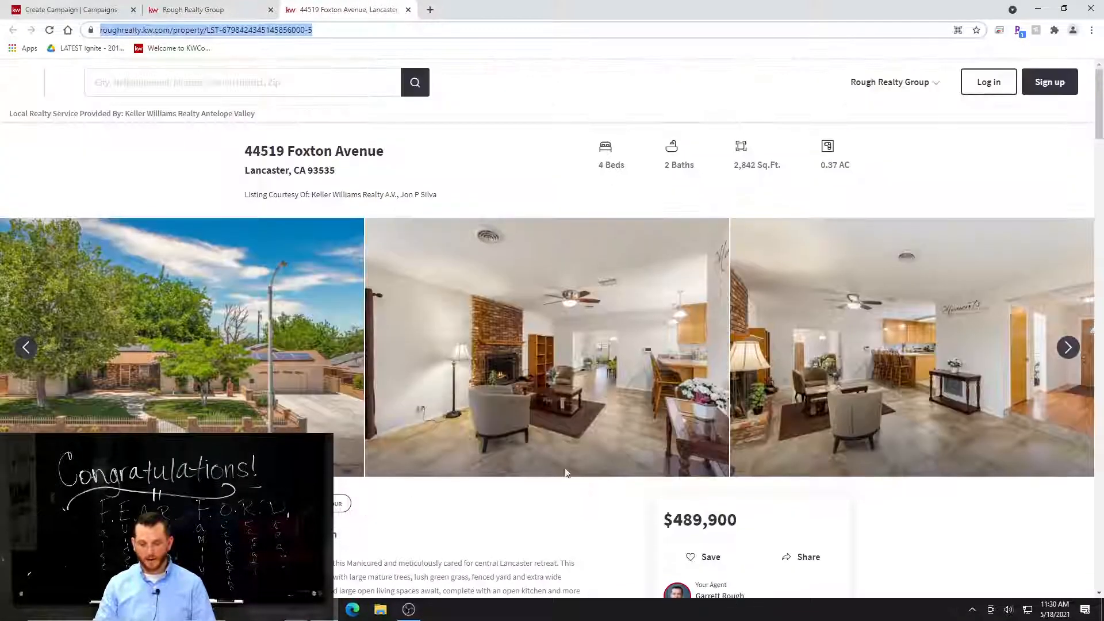
click(1068, 349)
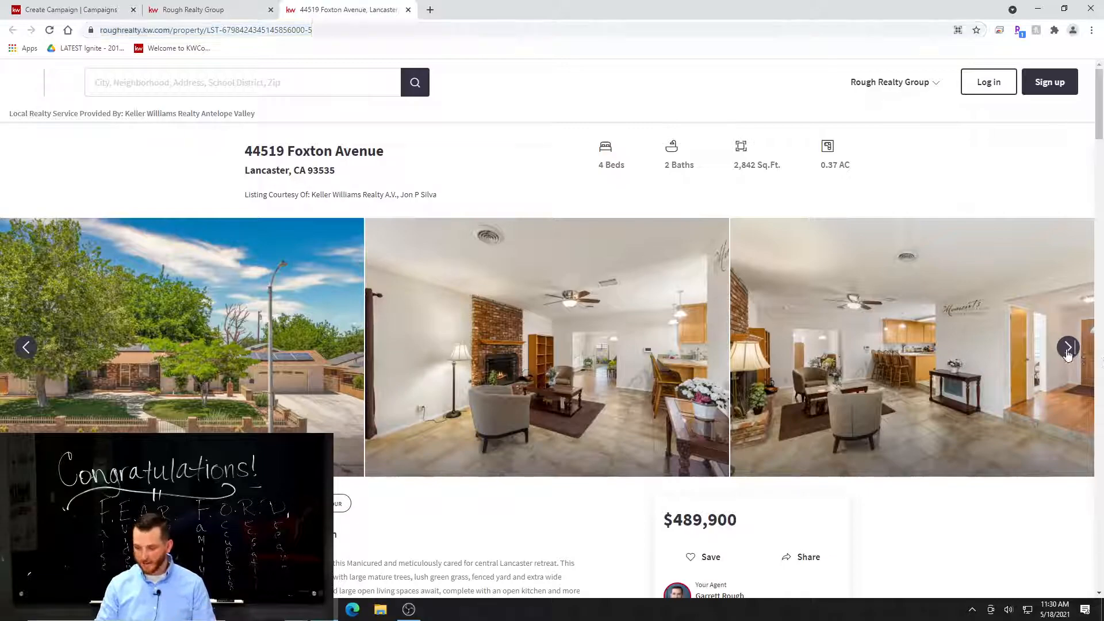
click(1068, 349)
click(1068, 348)
click(1068, 349)
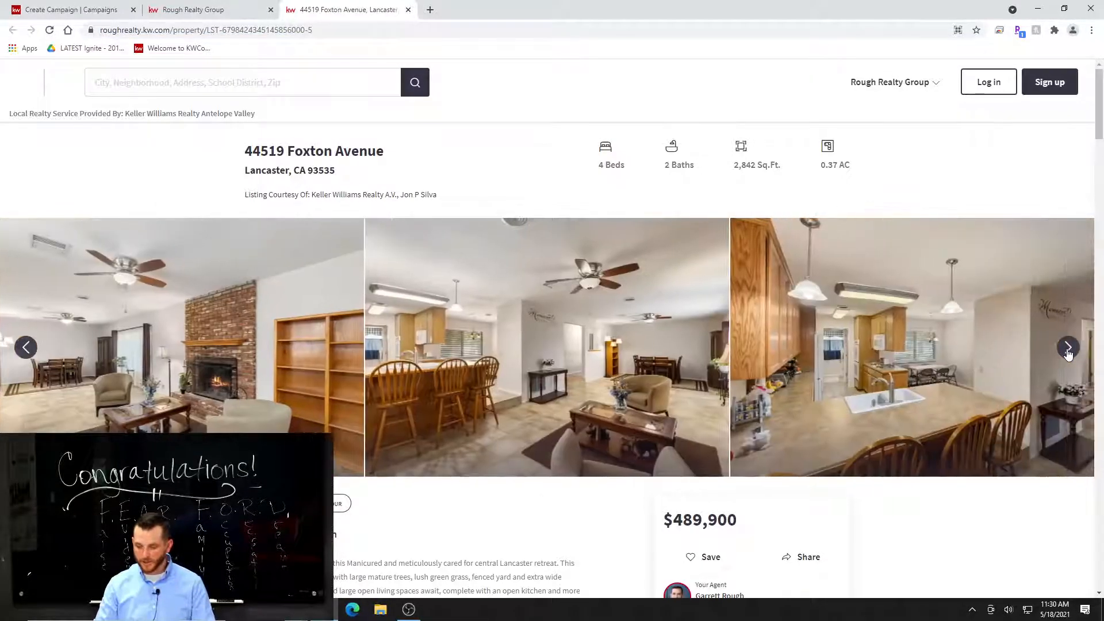
click(1068, 349)
click(1068, 349)
click(1068, 348)
click(1068, 349)
click(1068, 349)
click(1069, 349)
click(1068, 348)
click(1068, 349)
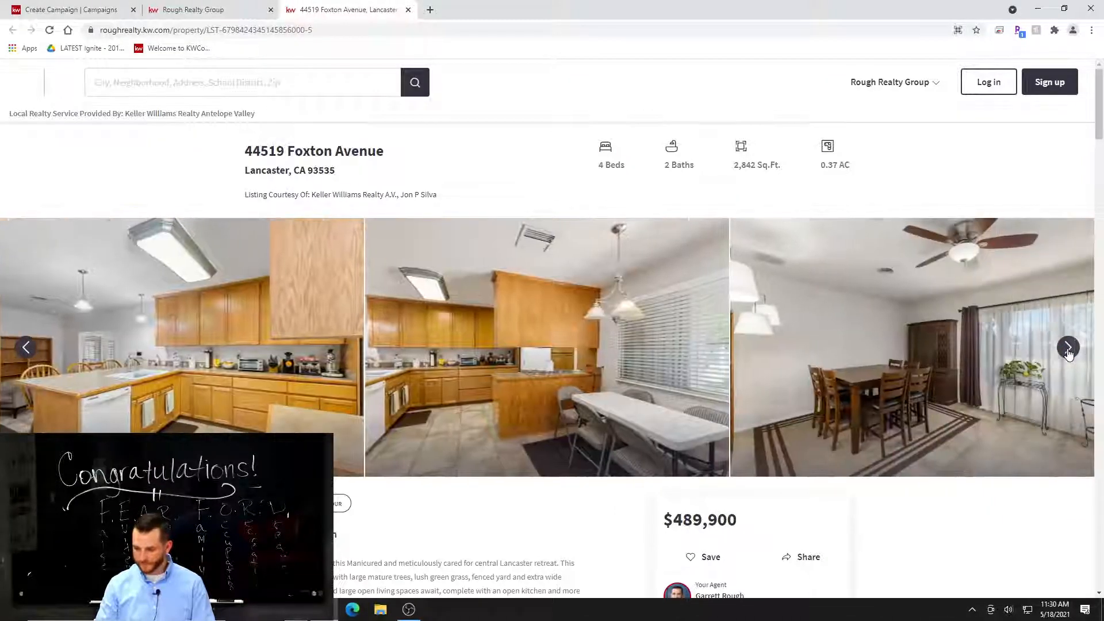
click(1068, 349)
click(1069, 349)
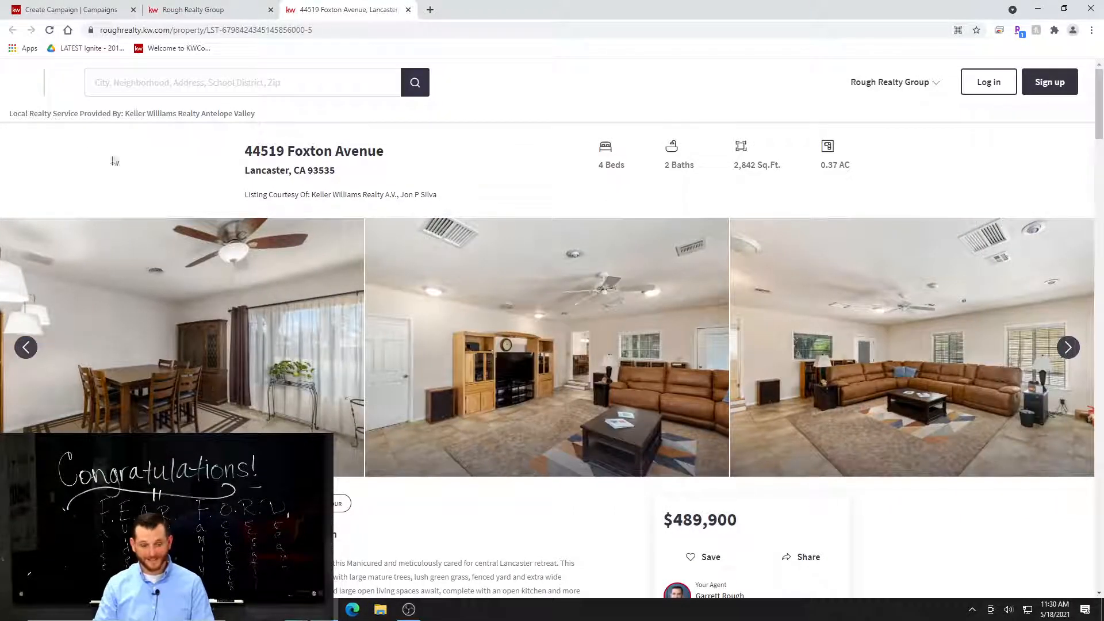
Return to the campaign being created and paste the copied listing page address as the Follow-up Destination URL.
click(206, 11)
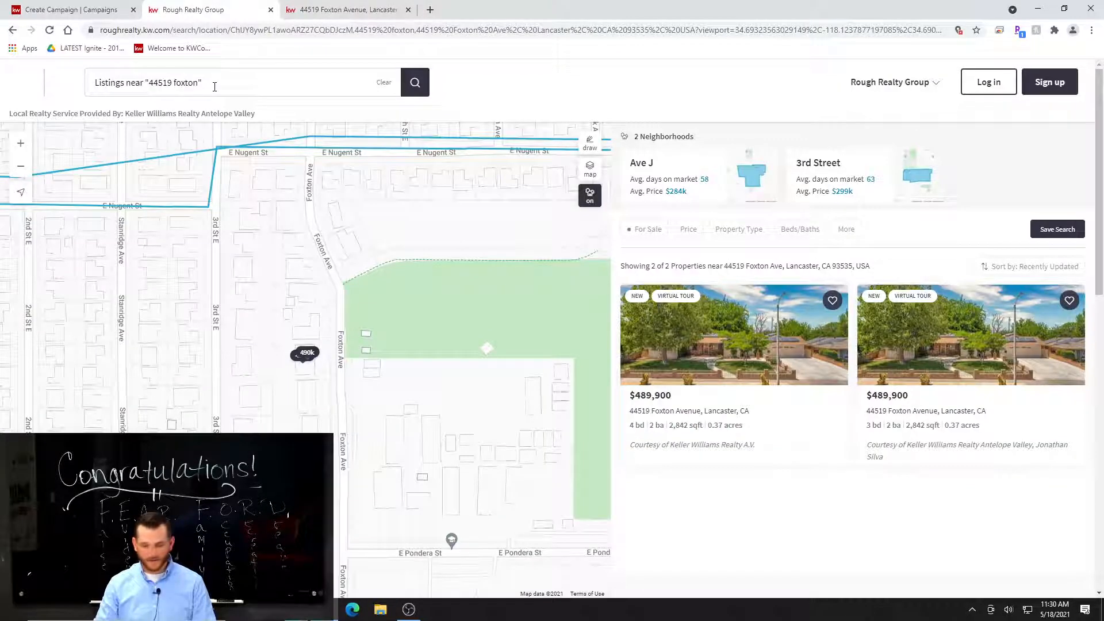
click(89, 9)
scroll(452, 397, down, 2)
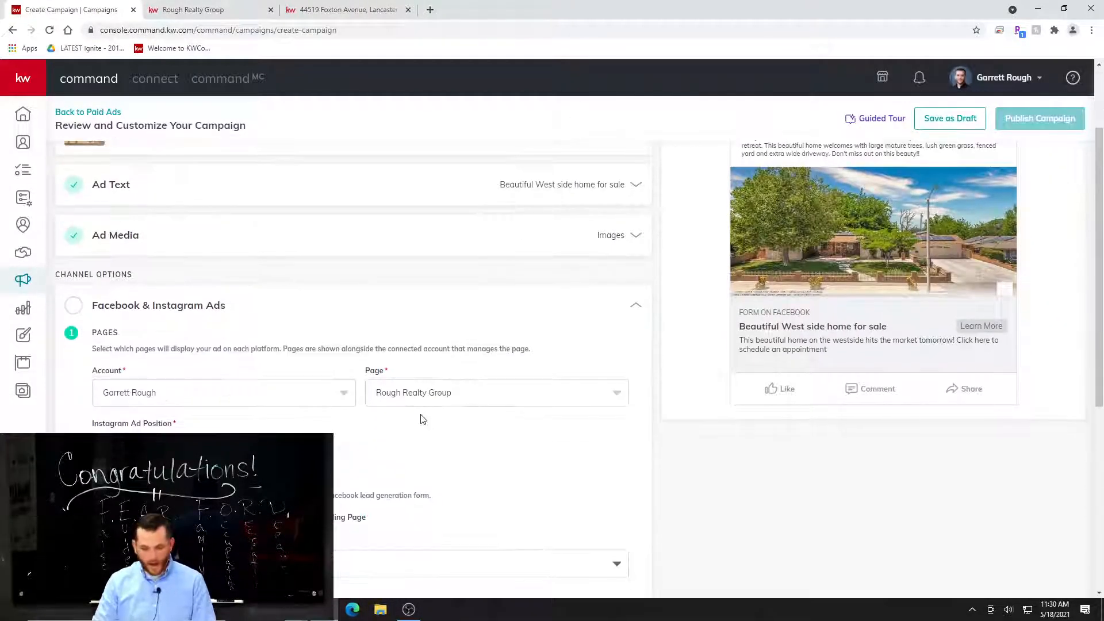
scroll(441, 439, down, 2)
click(287, 501)
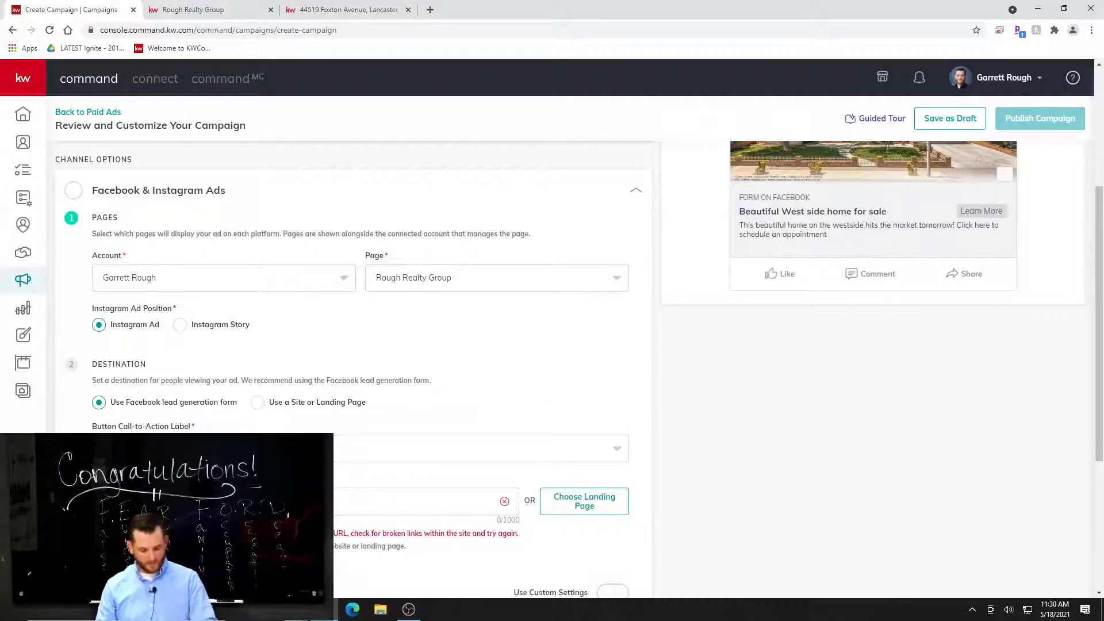
key(ctrl+v)
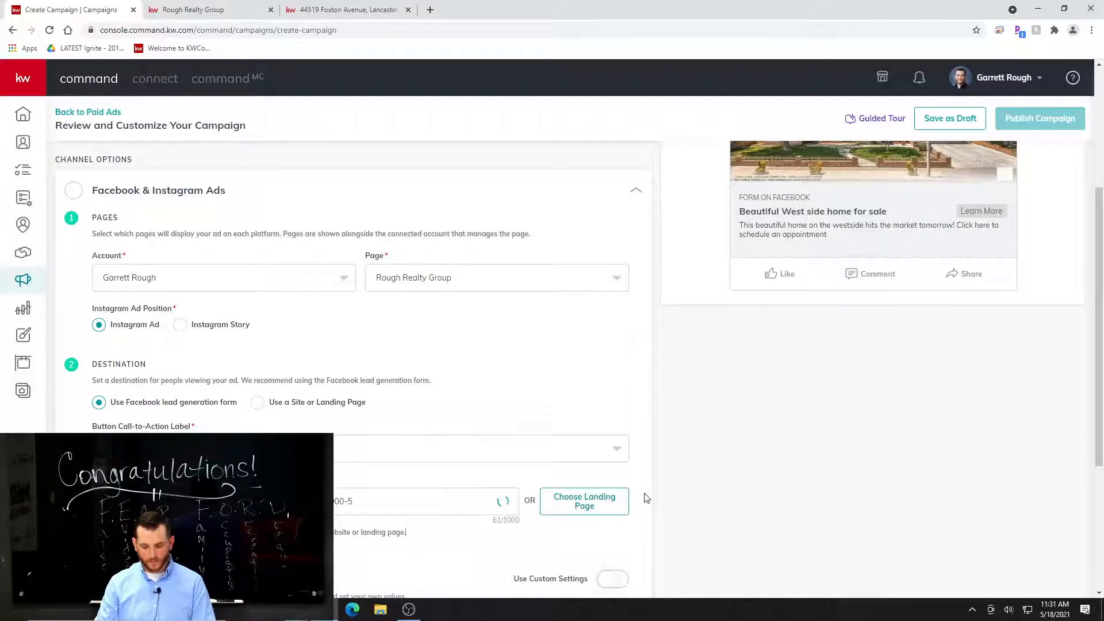
Browse the available landing pages and choose one as the follow-up destination.
click(585, 508)
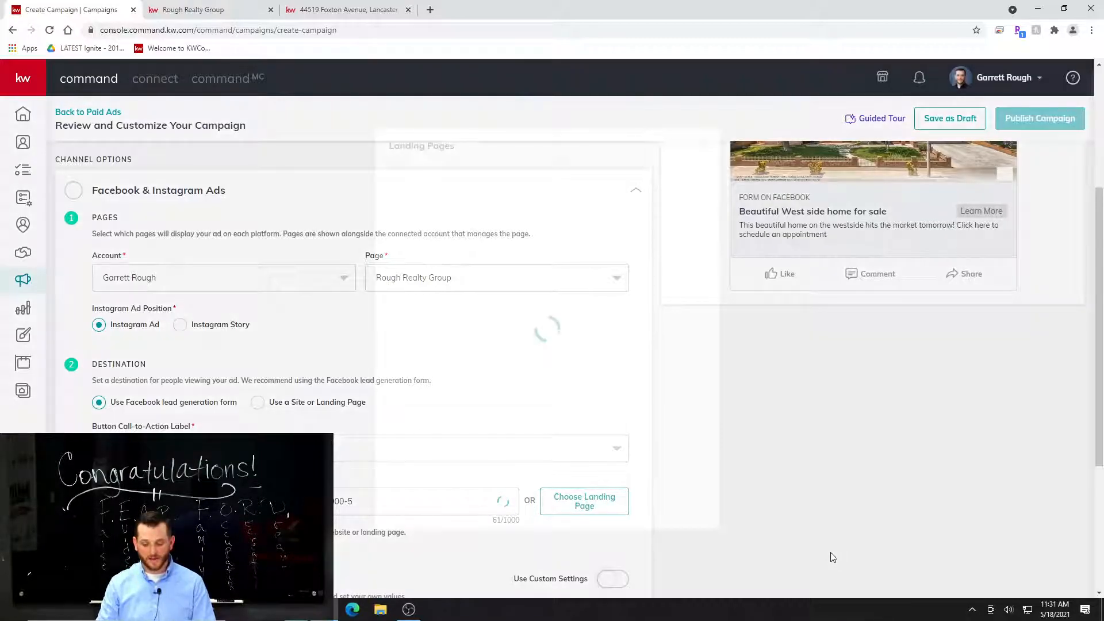
scroll(567, 382, down, 1)
scroll(569, 390, up, 1)
scroll(568, 390, down, 1)
click(474, 500)
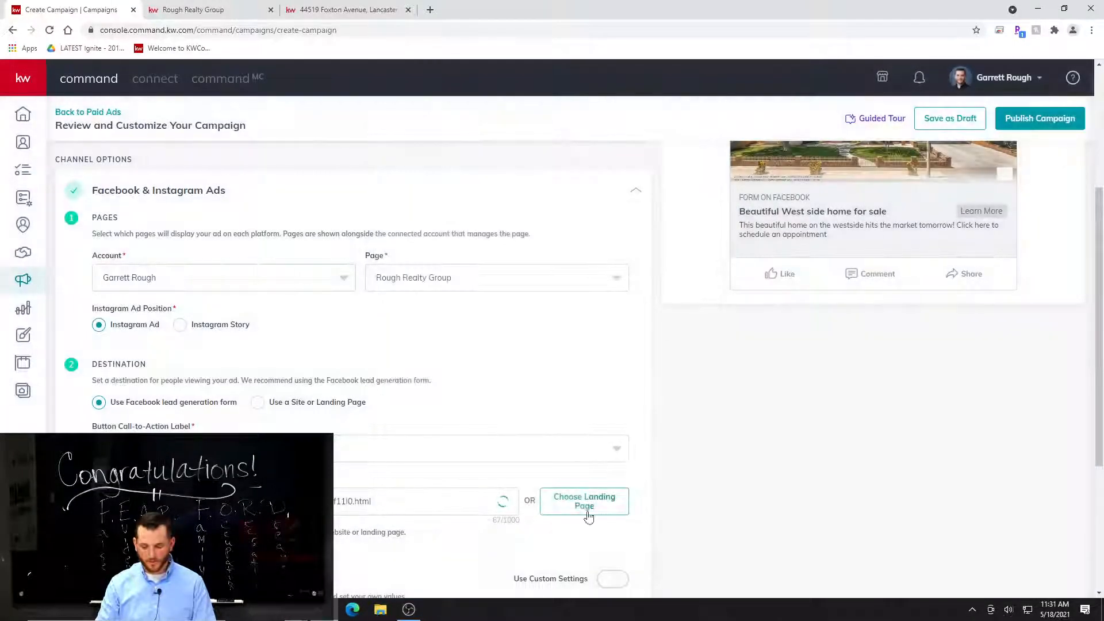
Replace the landing page address in the Follow-up Destination URL with the copied listing page address.
click(403, 498)
key(ctrl+a)
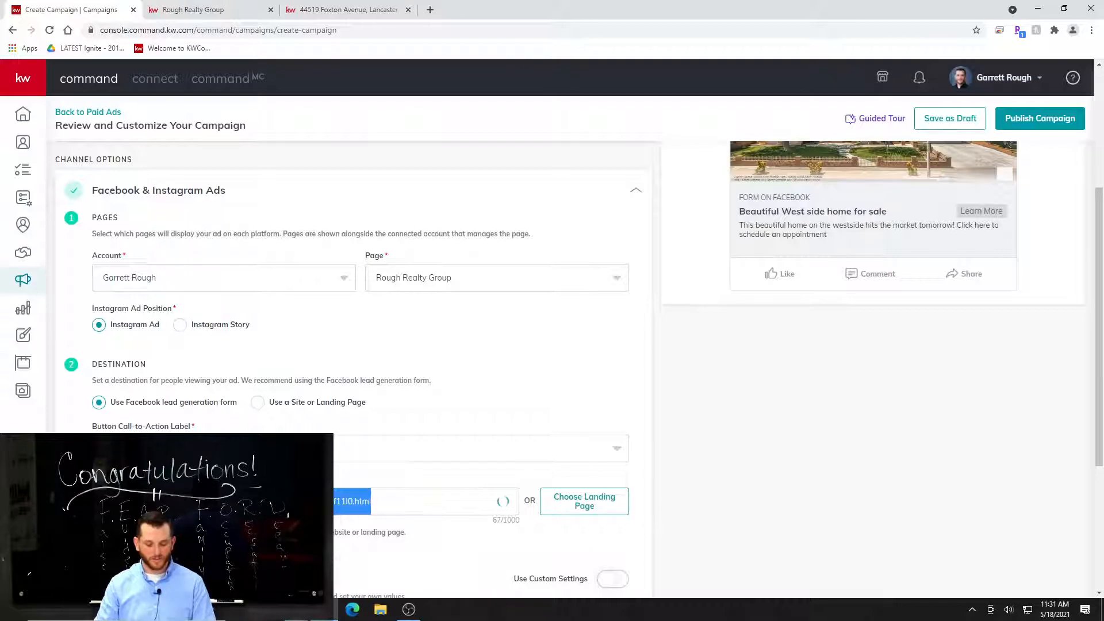
key(ctrl+v)
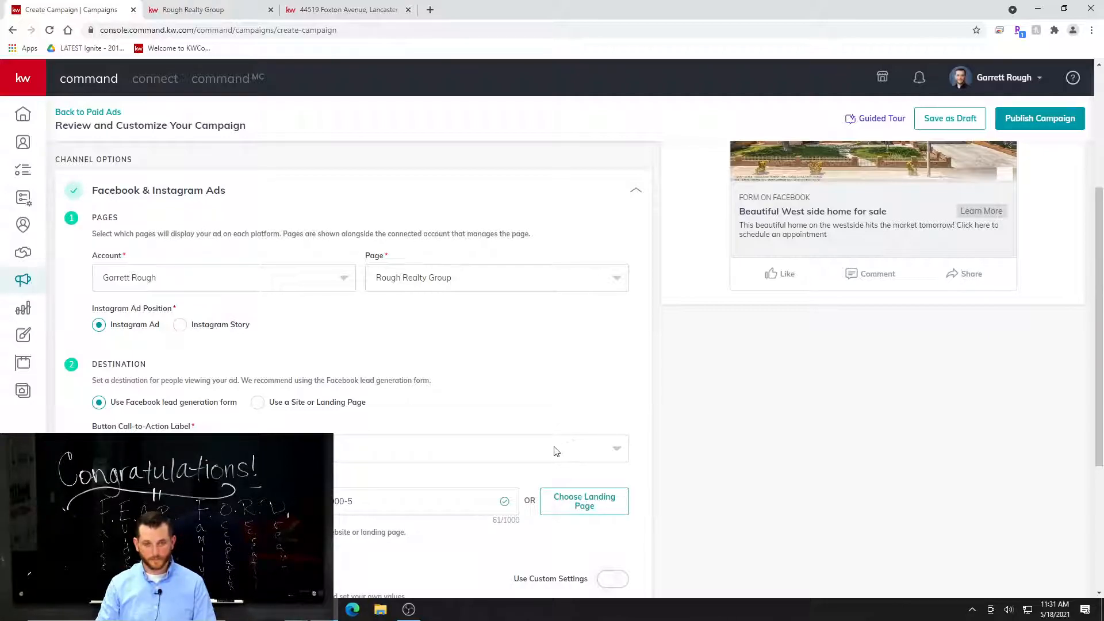
scroll(439, 515, up, 2)
scroll(444, 521, down, 2)
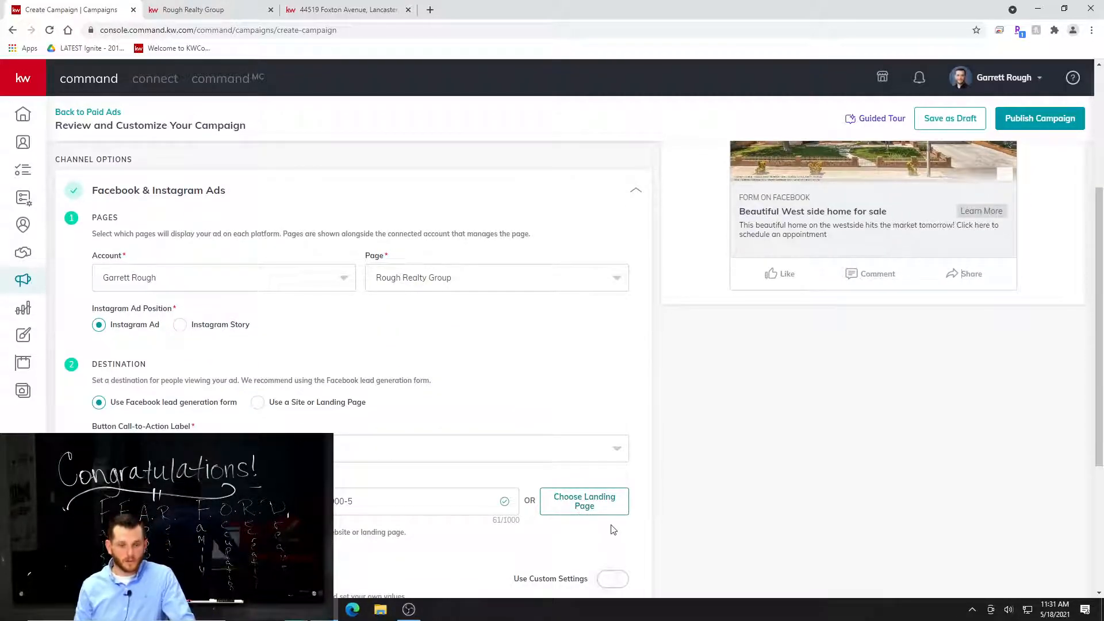
Enable custom settings for the ad targeting and review the Facebook & Instagram ad options.
scroll(583, 504, down, 2)
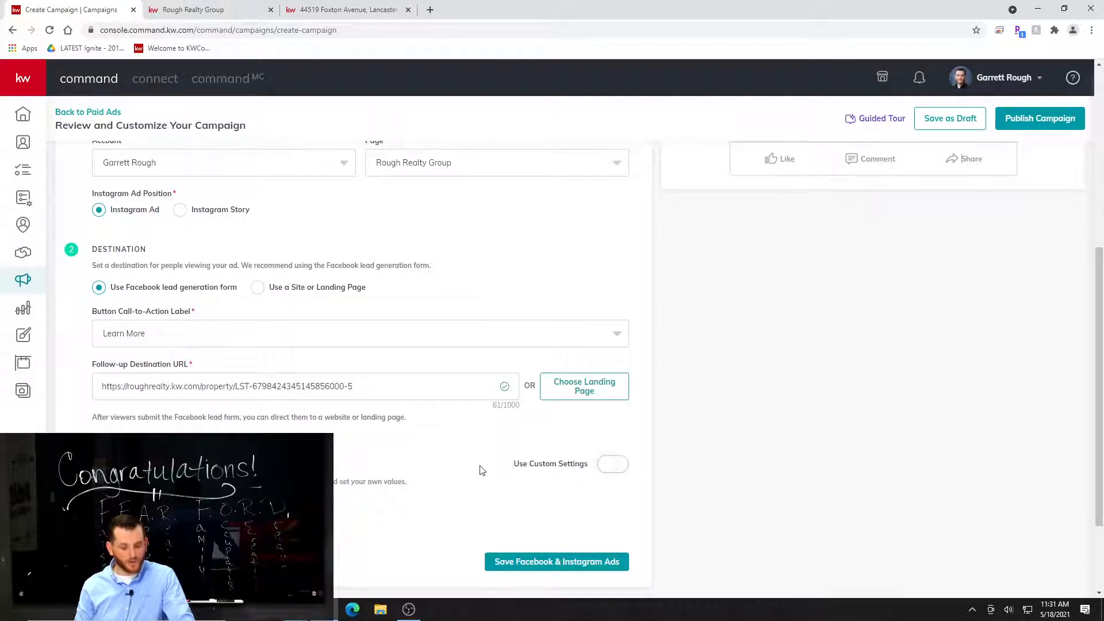
click(606, 470)
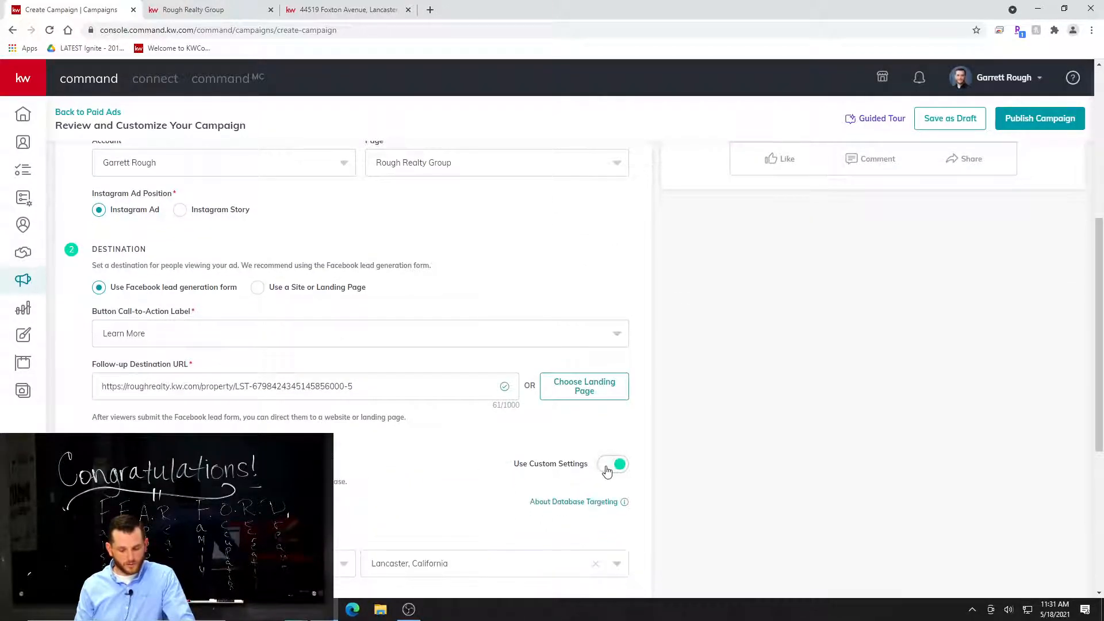
scroll(517, 509, up, 1)
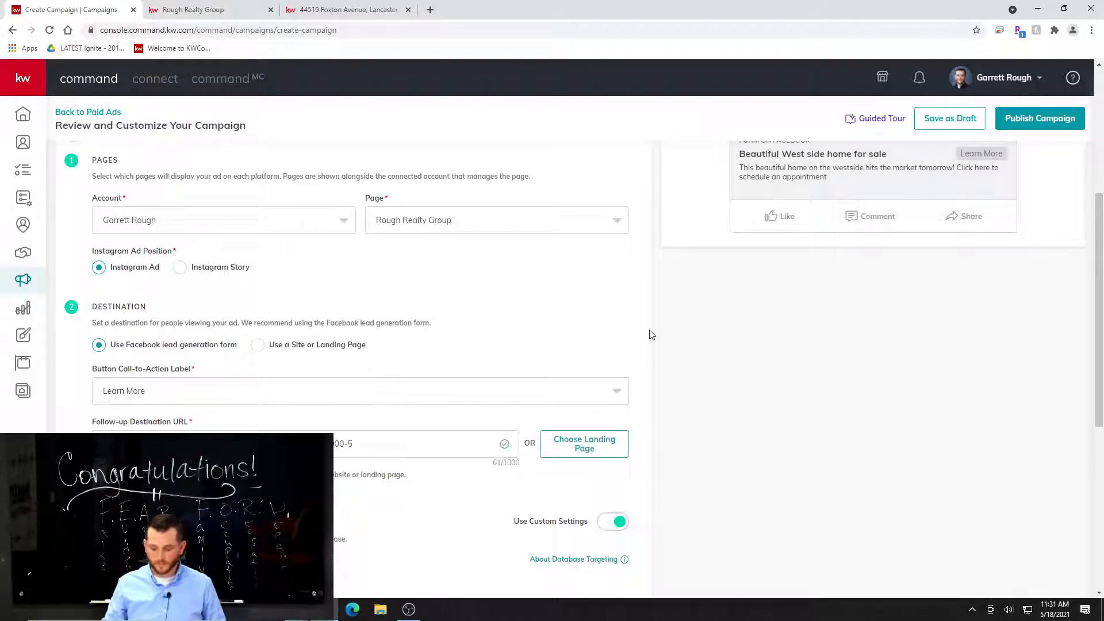
scroll(439, 487, up, 3)
scroll(438, 487, down, 2)
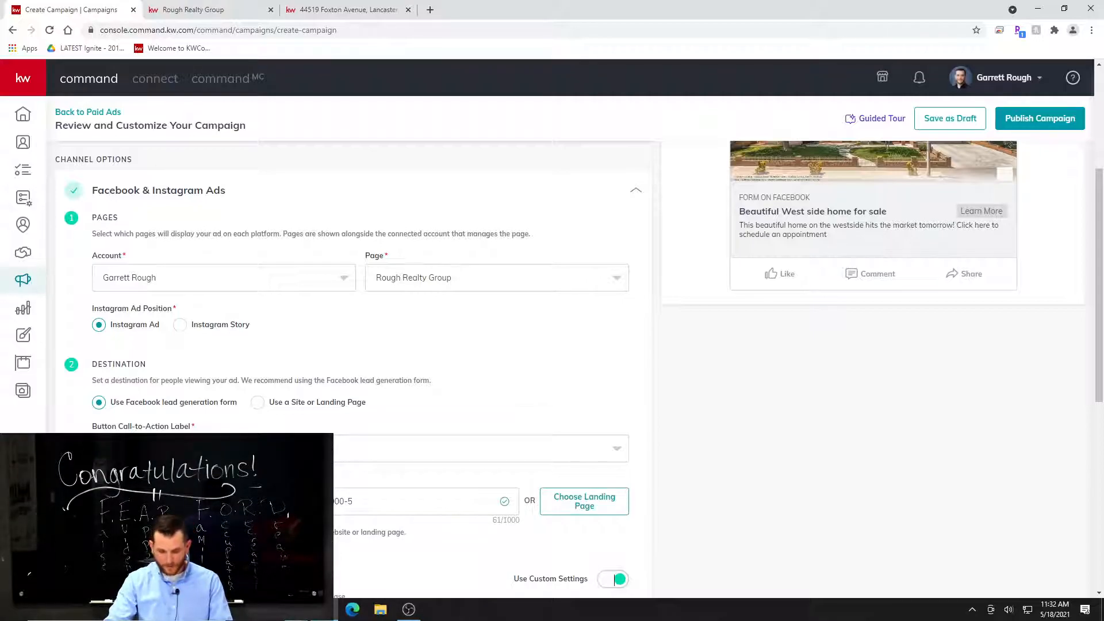
scroll(361, 434, down, 5)
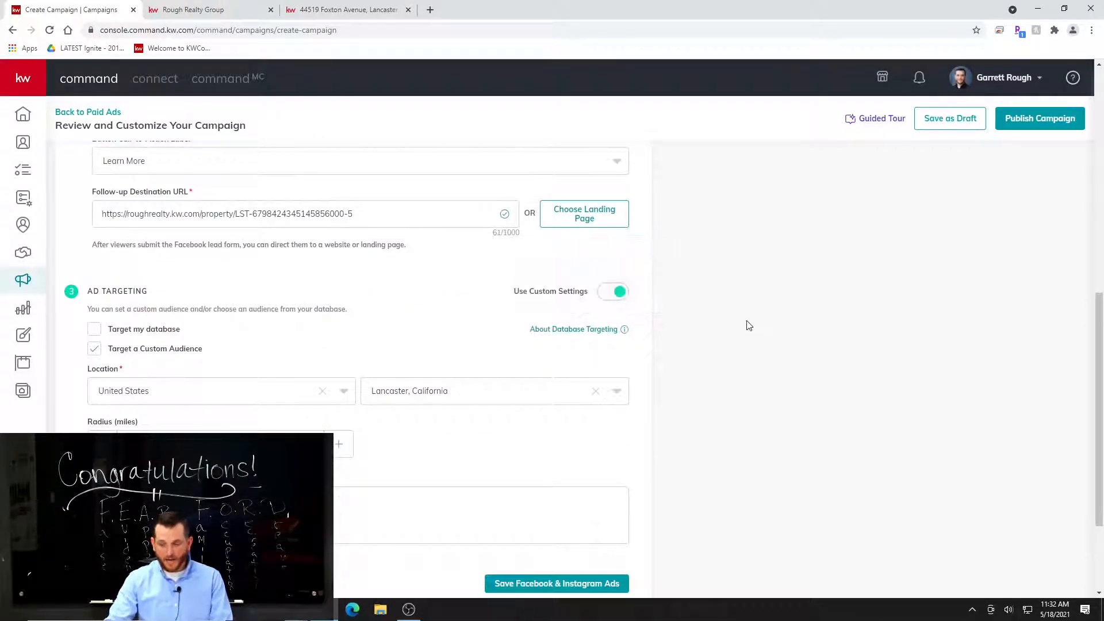
Switch ad targeting back to the automatic audience to compare it, and re-enable custom settings.
click(615, 291)
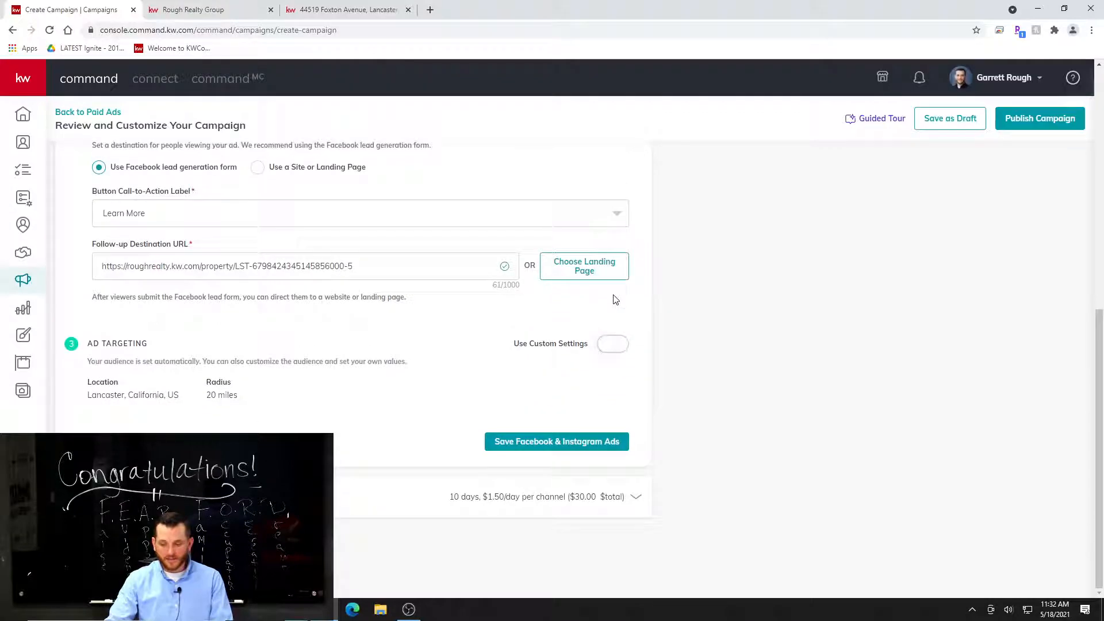
click(612, 351)
mouse_move(535, 328)
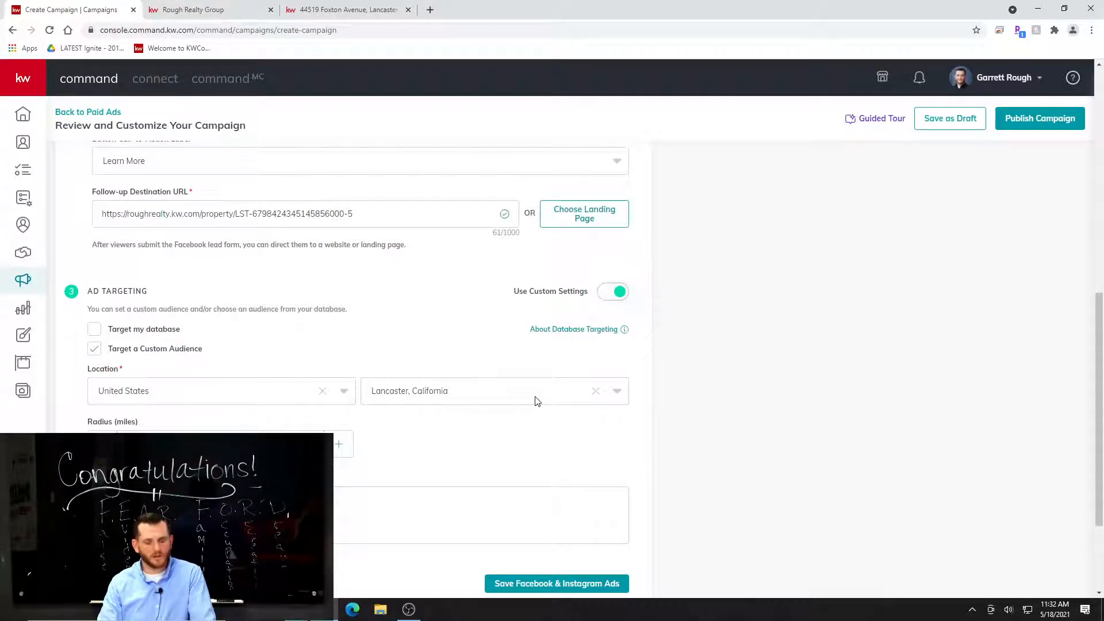
Increase the custom audience's targeting radius around Lancaster, California to 30 miles.
scroll(336, 438, down, 1)
click(338, 387)
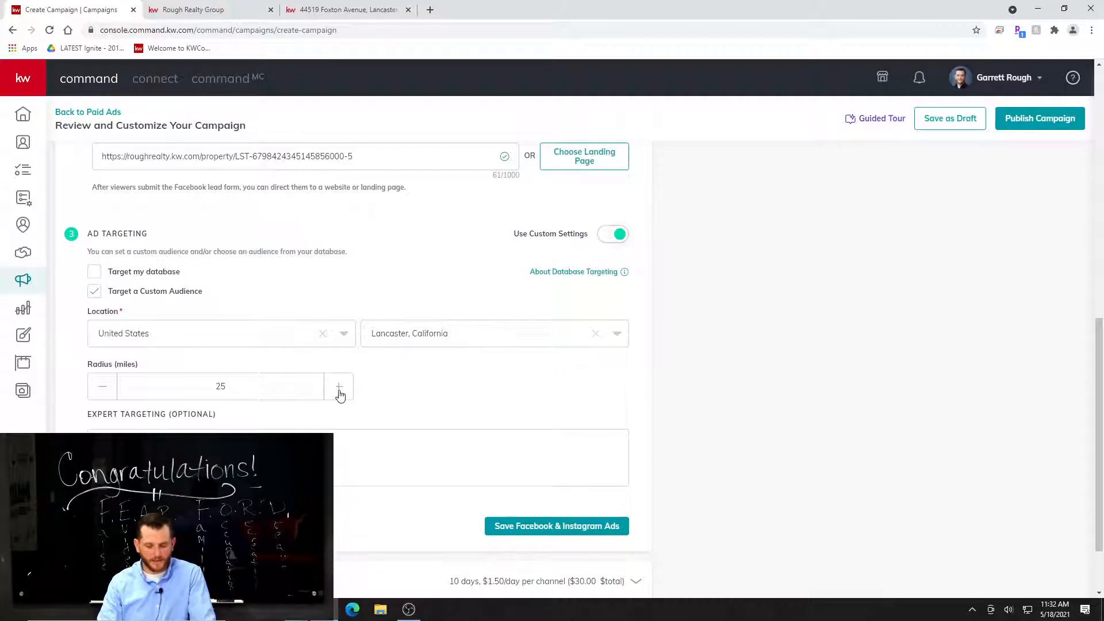
click(339, 387)
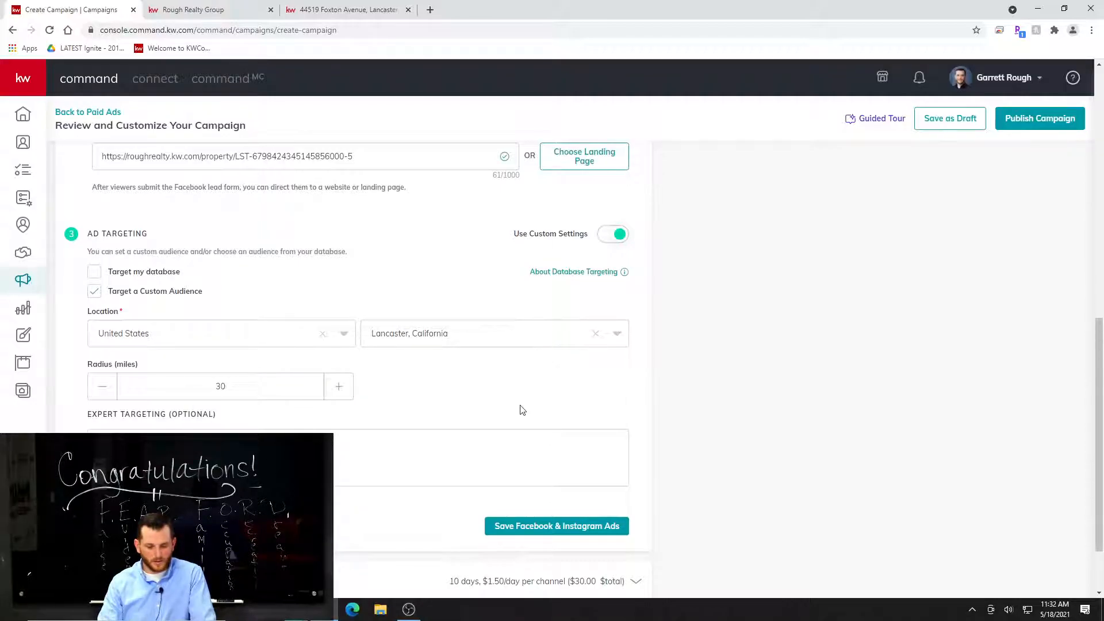
scroll(364, 443, down, 1)
scroll(379, 456, up, 1)
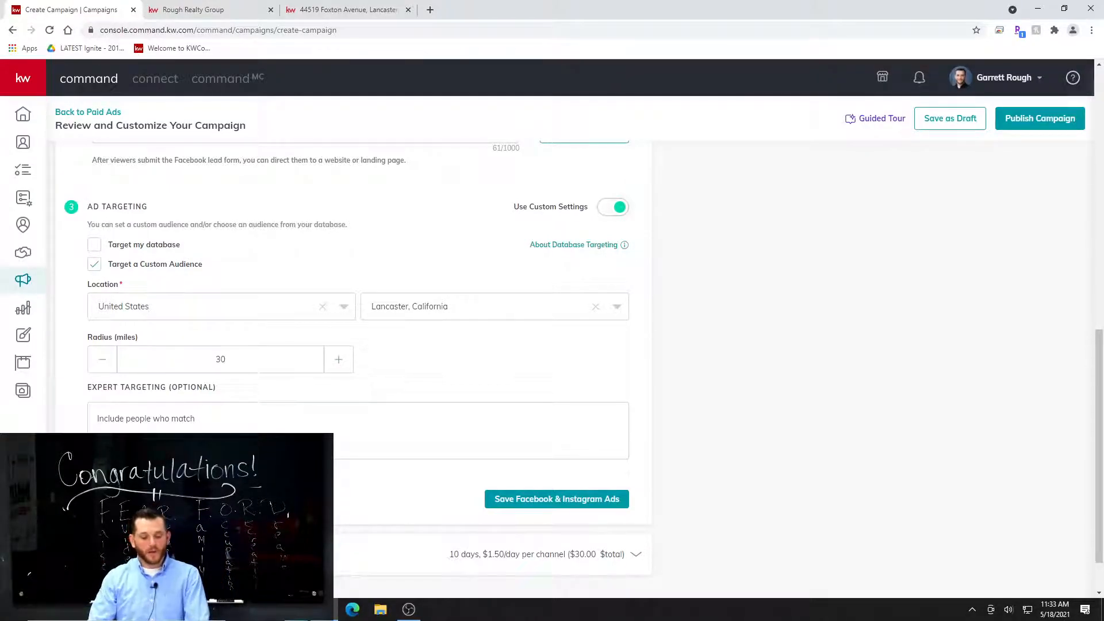
Open the expert targeting interests, then find and select the Zillow and Trulia interests.
click(126, 442)
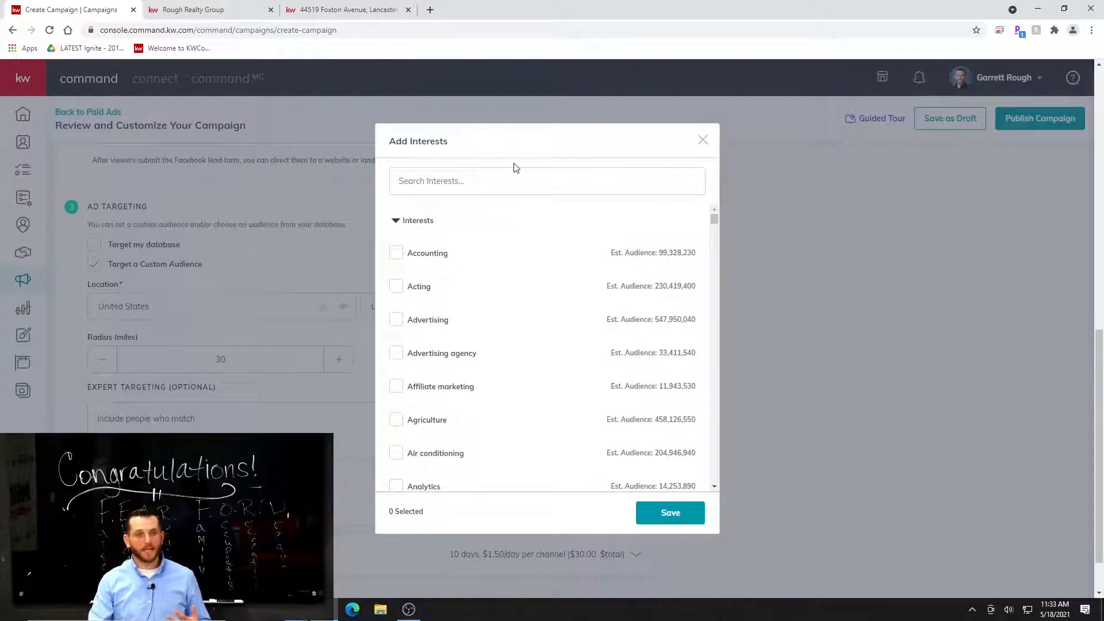
click(528, 183)
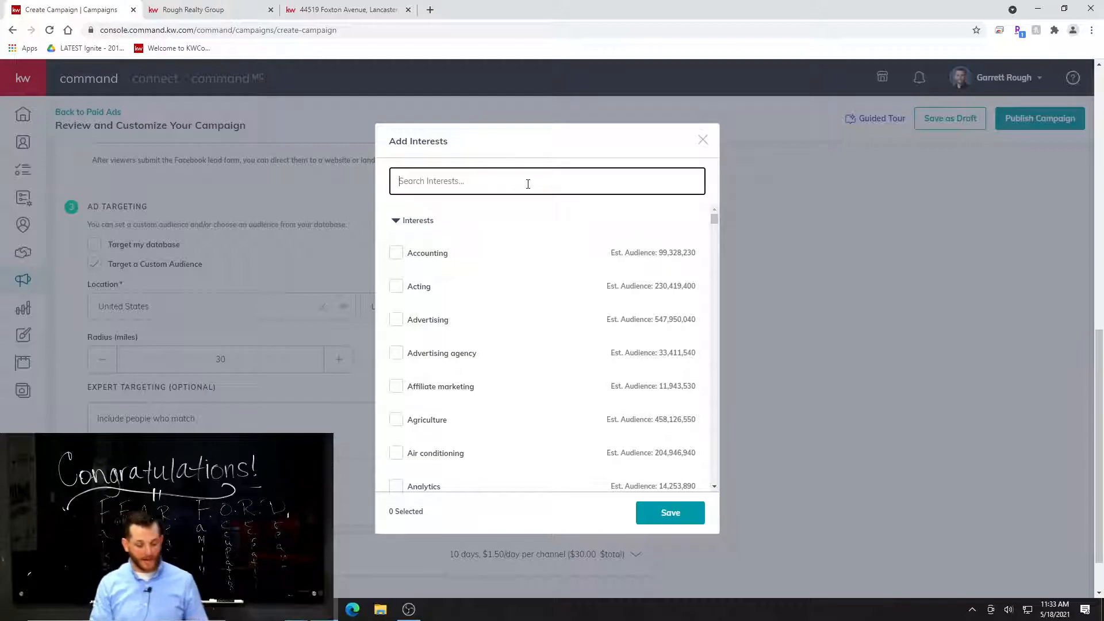
text(zillow)
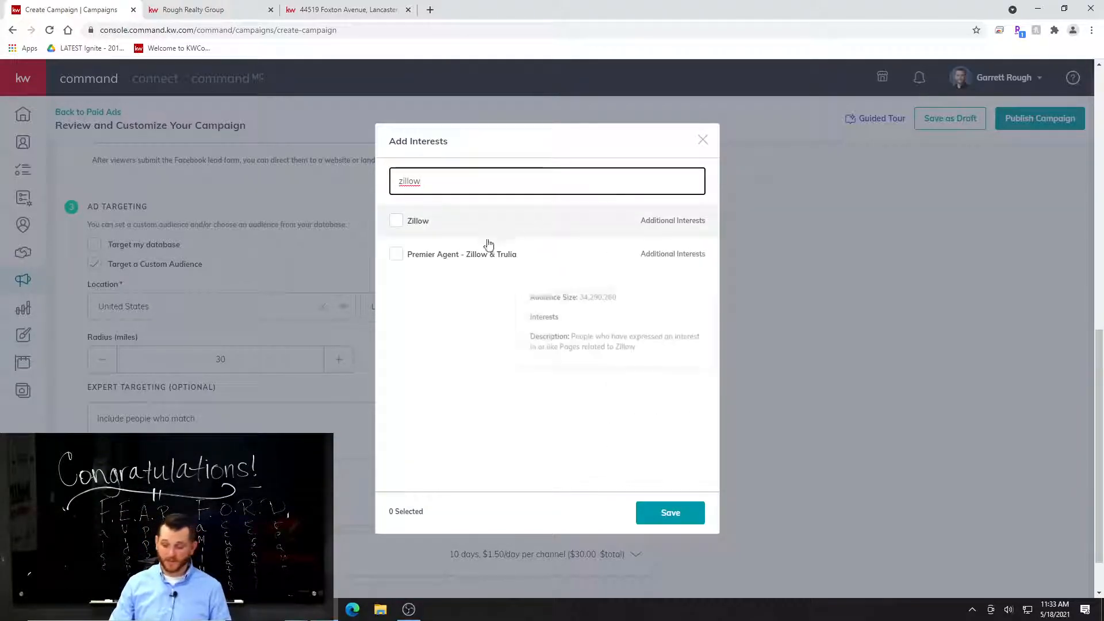
click(396, 221)
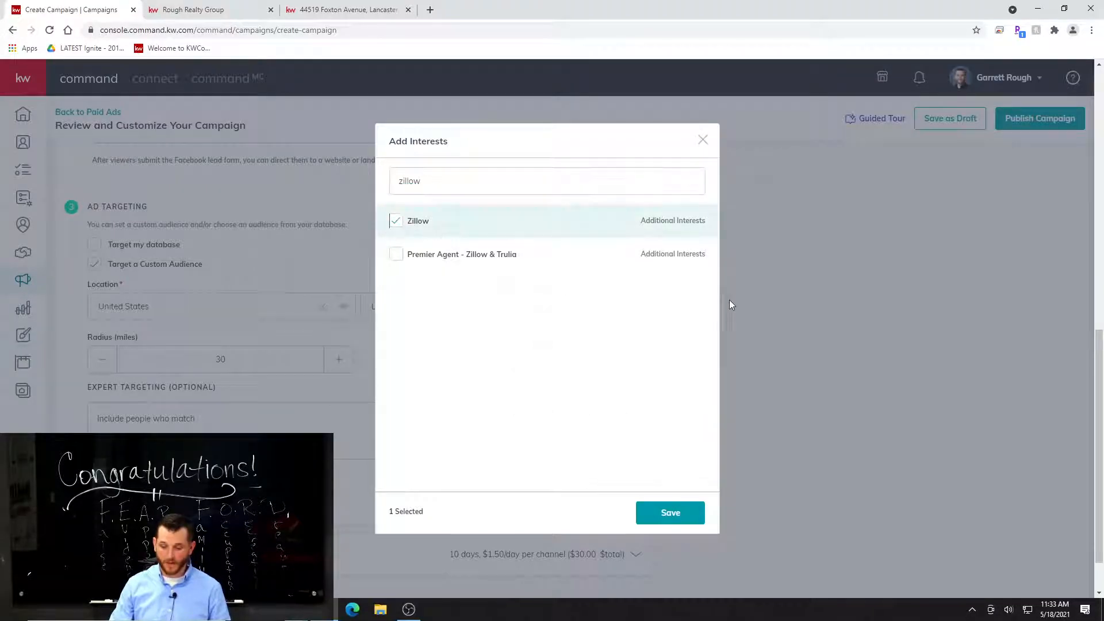
double_click(463, 180)
text(trulia)
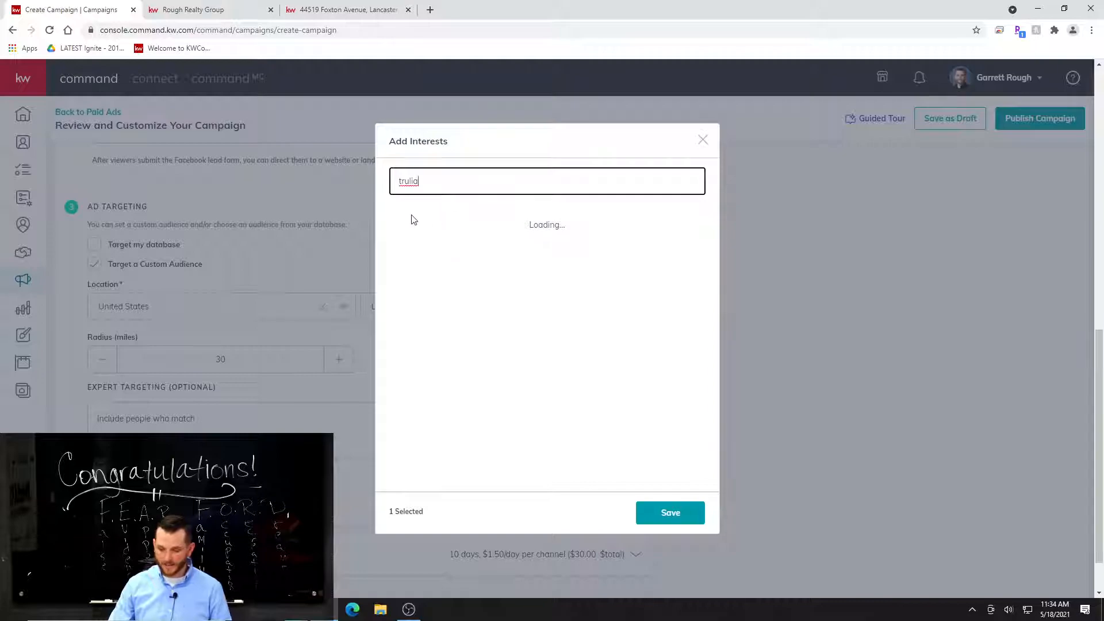
click(397, 220)
Search the targeting interests for "just married".
double_click(435, 187)
mouse_move(529, 215)
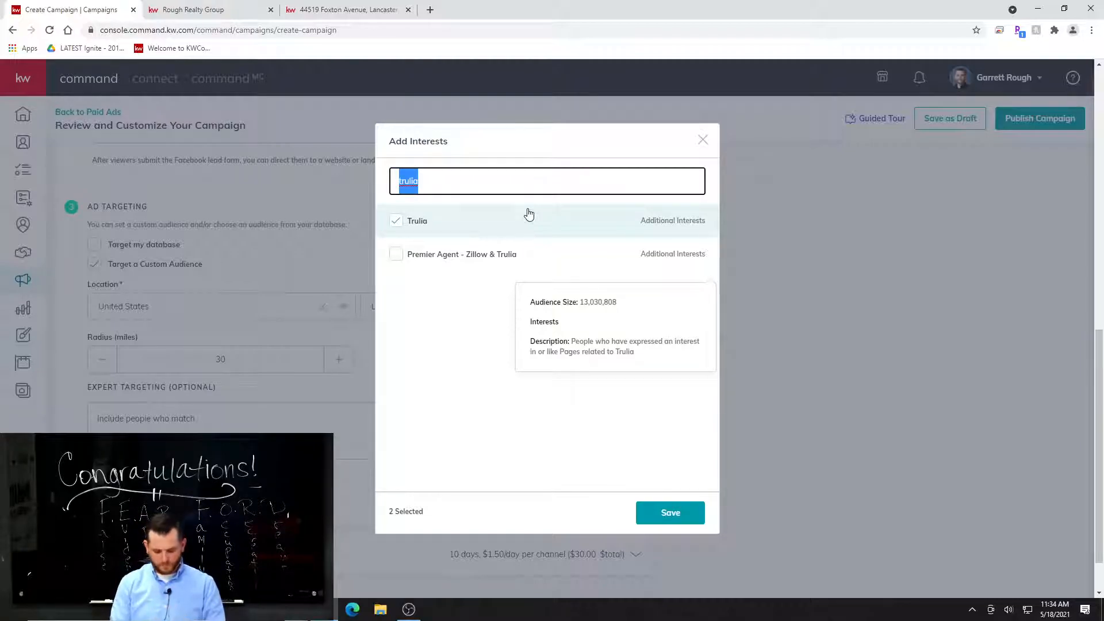
text(just married)
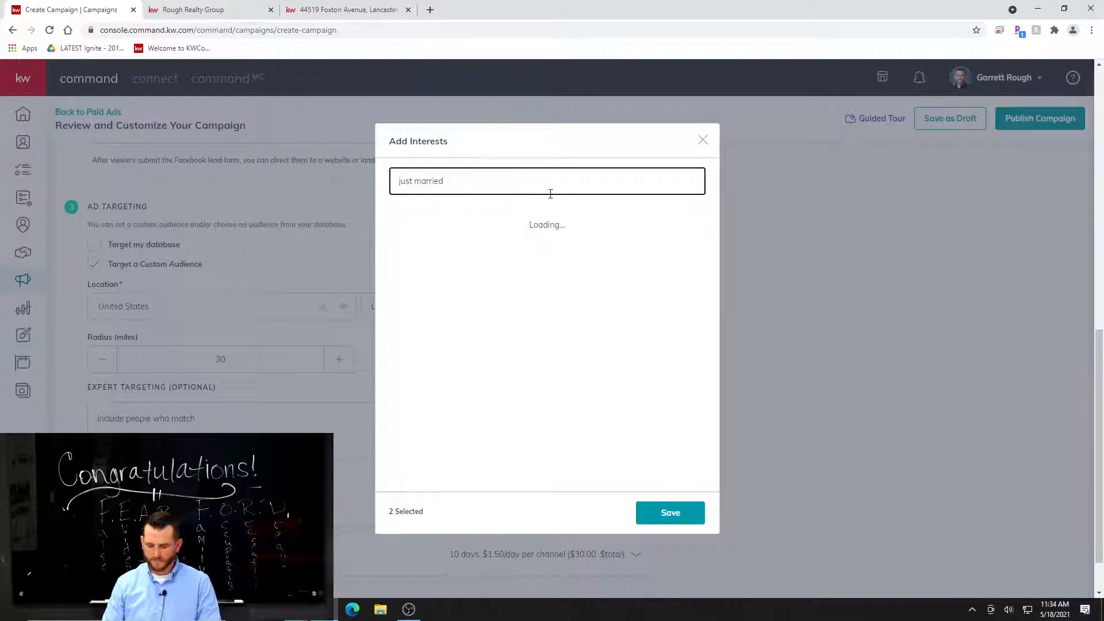
Replace the interest search term with "realtor" and select the realtor.com interest.
key(BackSpace)
key(BackSpace)
key(BackSpace)
key(BackSpace)
key(BackSpace)
key(BackSpace)
key(BackSpace)
key(BackSpace)
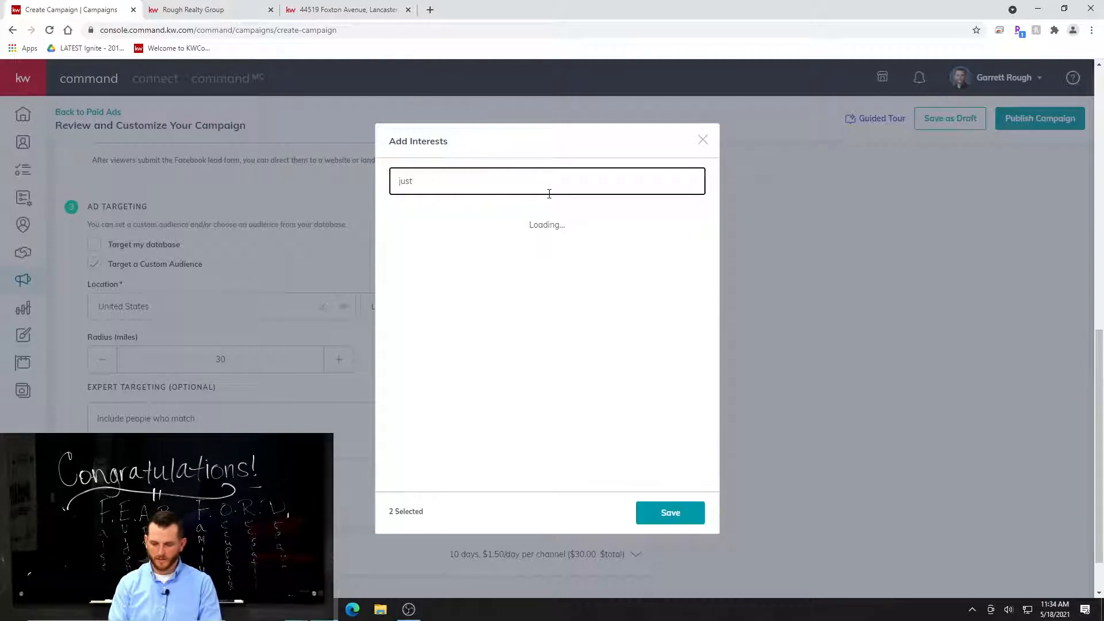
key(BackSpace)
key(BackSpace)
key(BackSpace)
key(BackSpace)
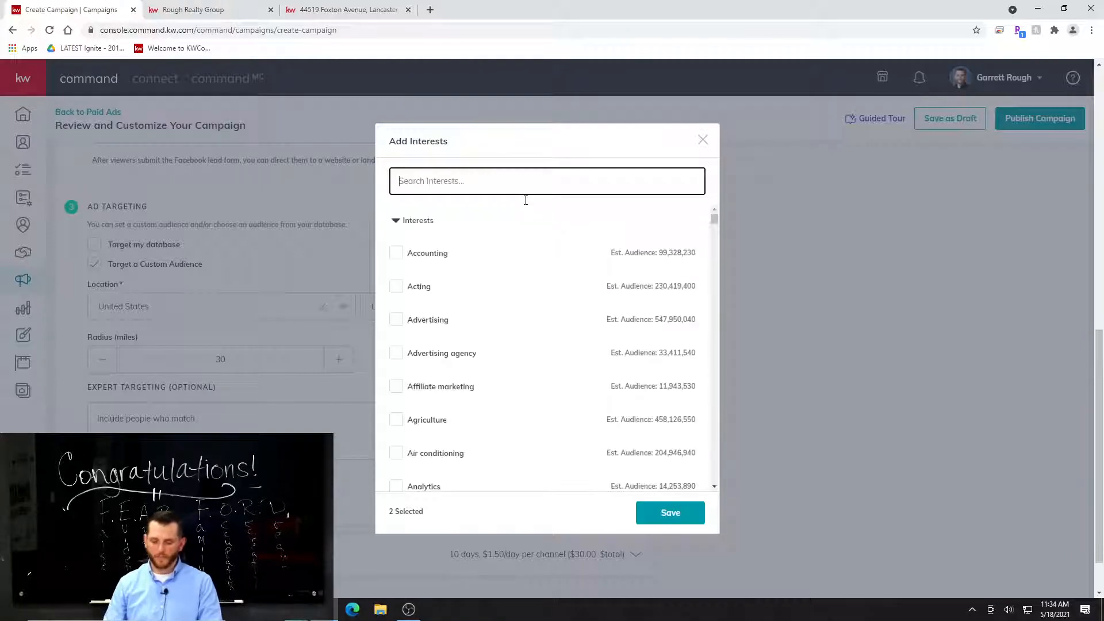
text(realtor)
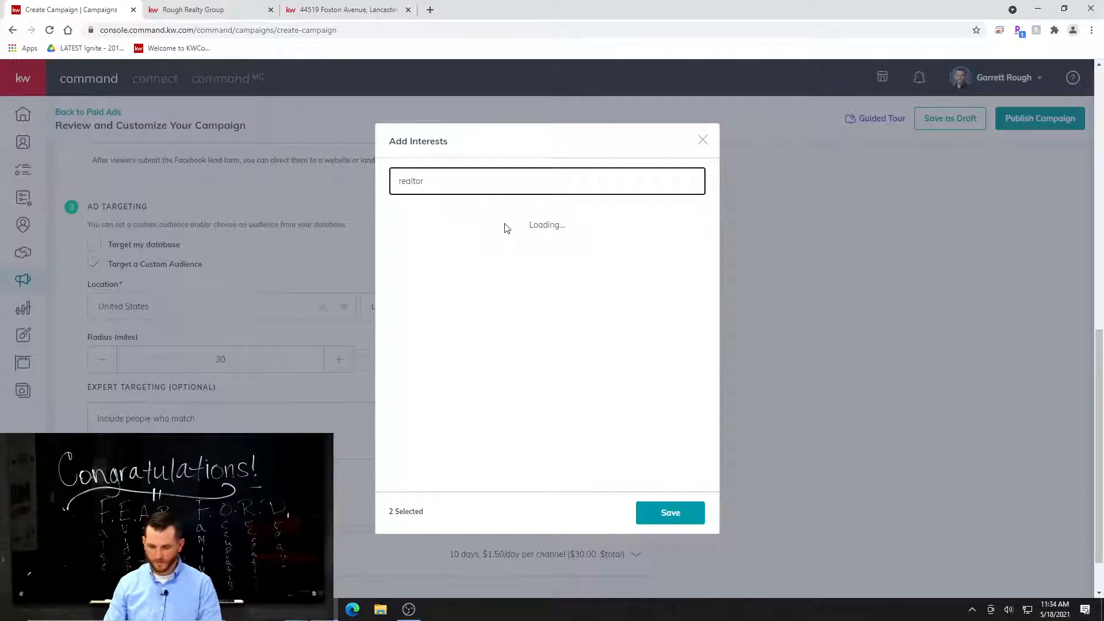
click(395, 222)
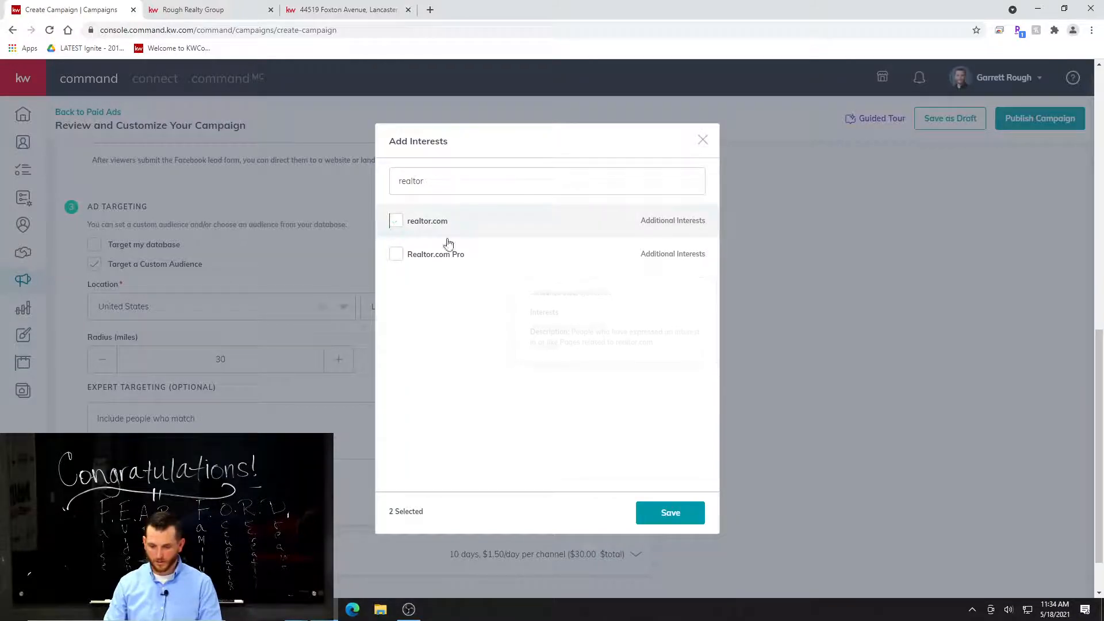
Search the targeting interests for "move" and clear the search term.
double_click(493, 185)
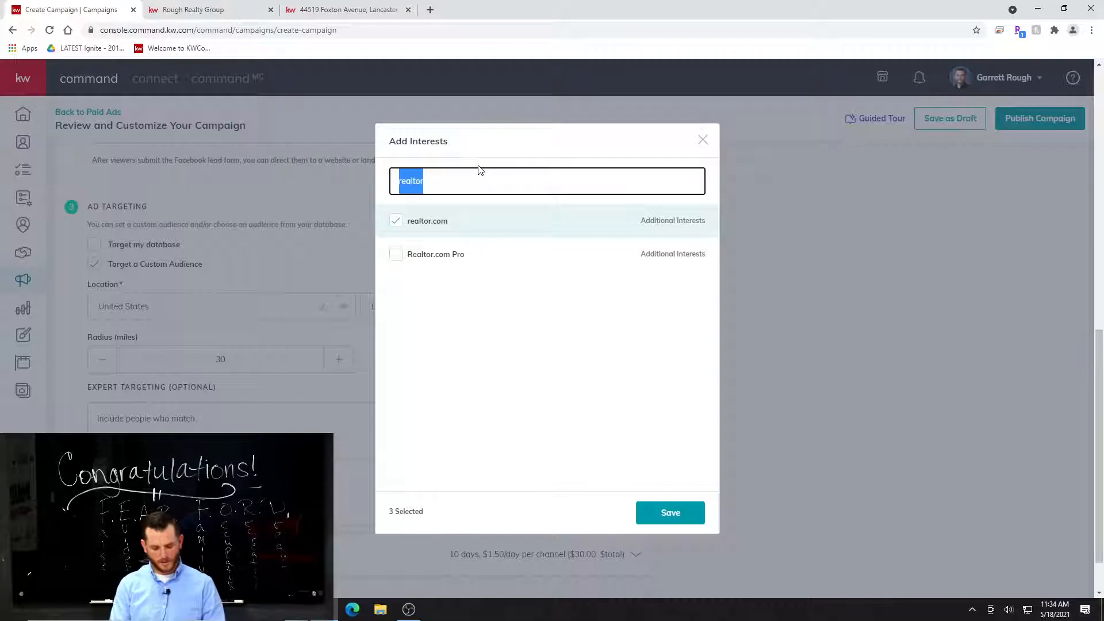
text(move)
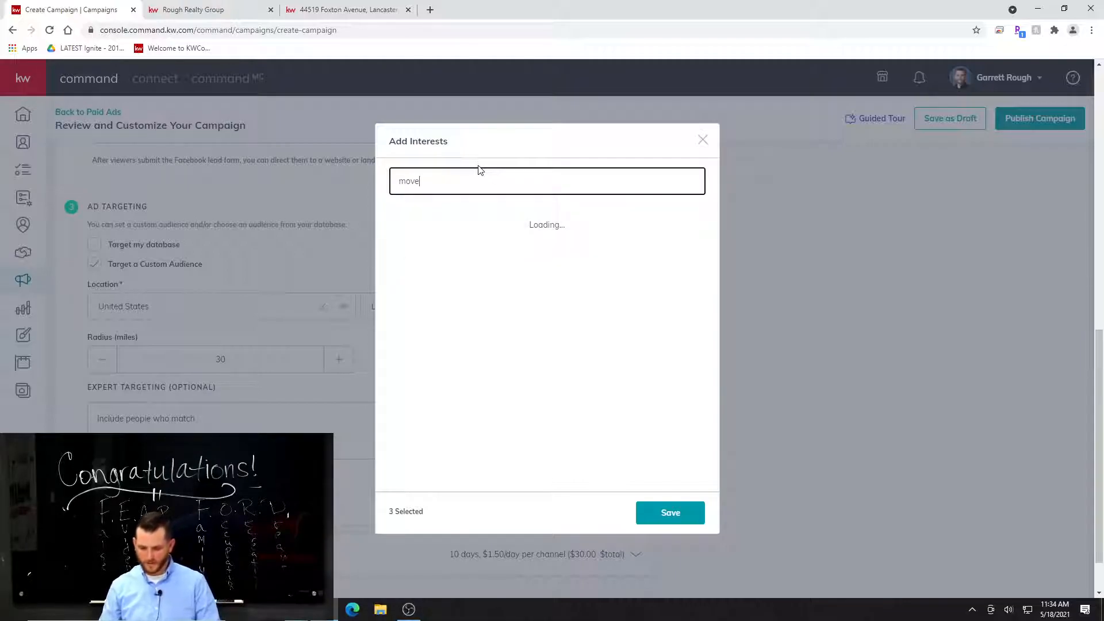
text(,)
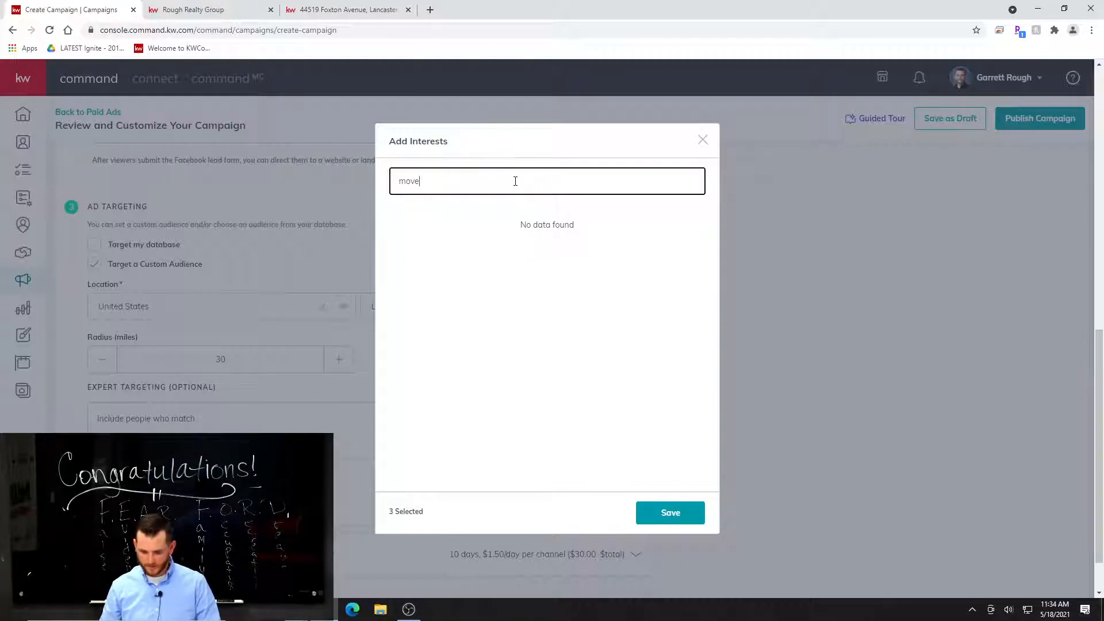
key(BackSpace)
key(BackSpace)
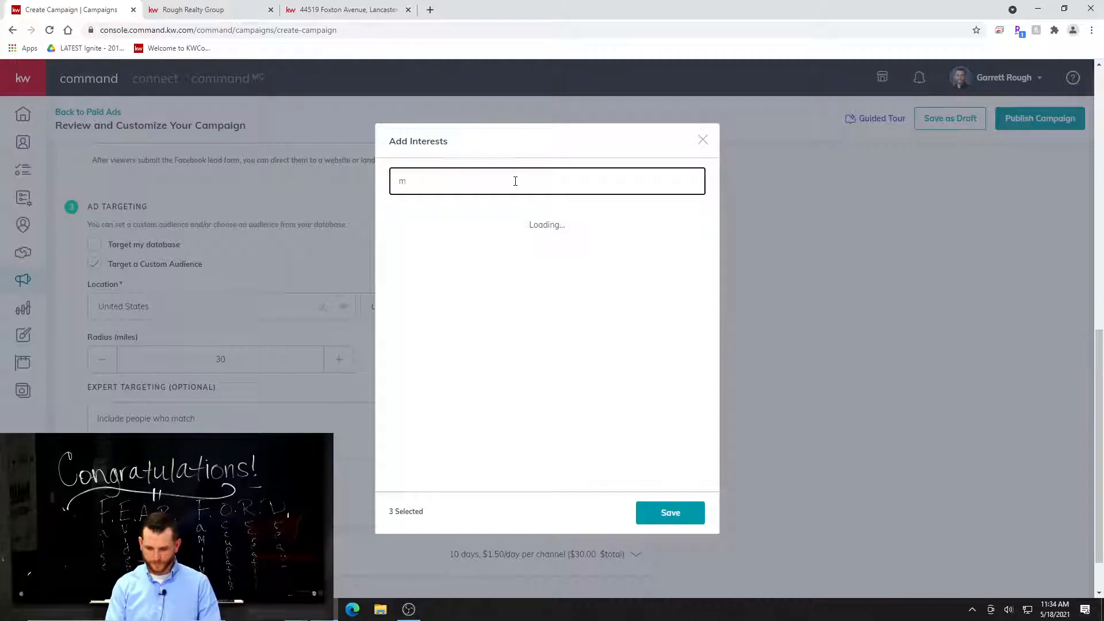
key(BackSpace)
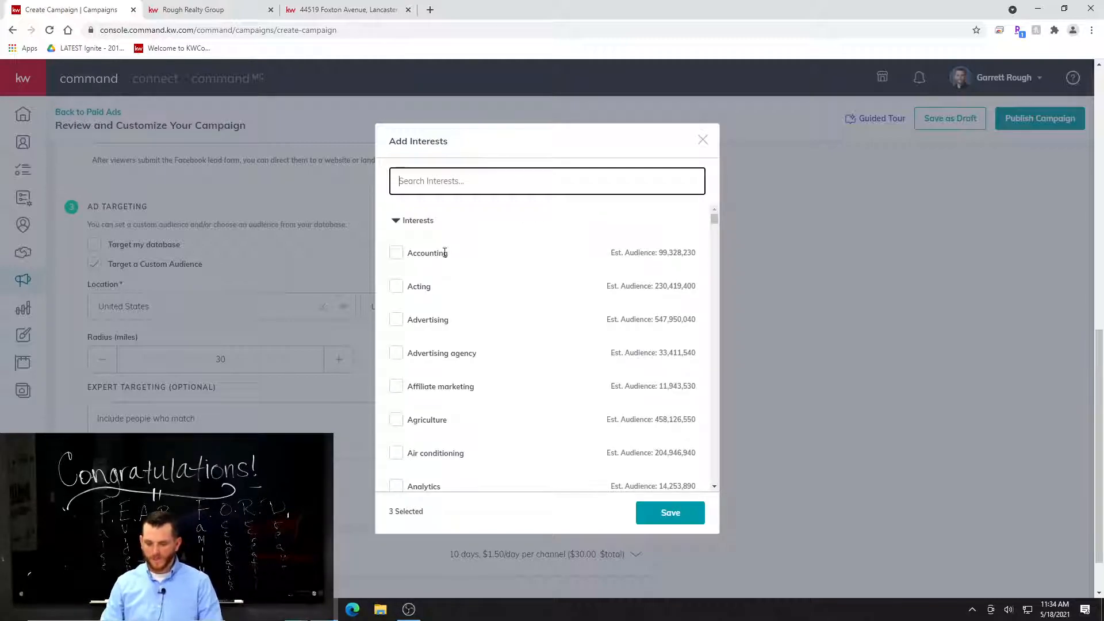
Select the Apartment List and Apartments.com interests for the custom audience.
scroll(461, 291, down, 4)
scroll(448, 360, down, 1)
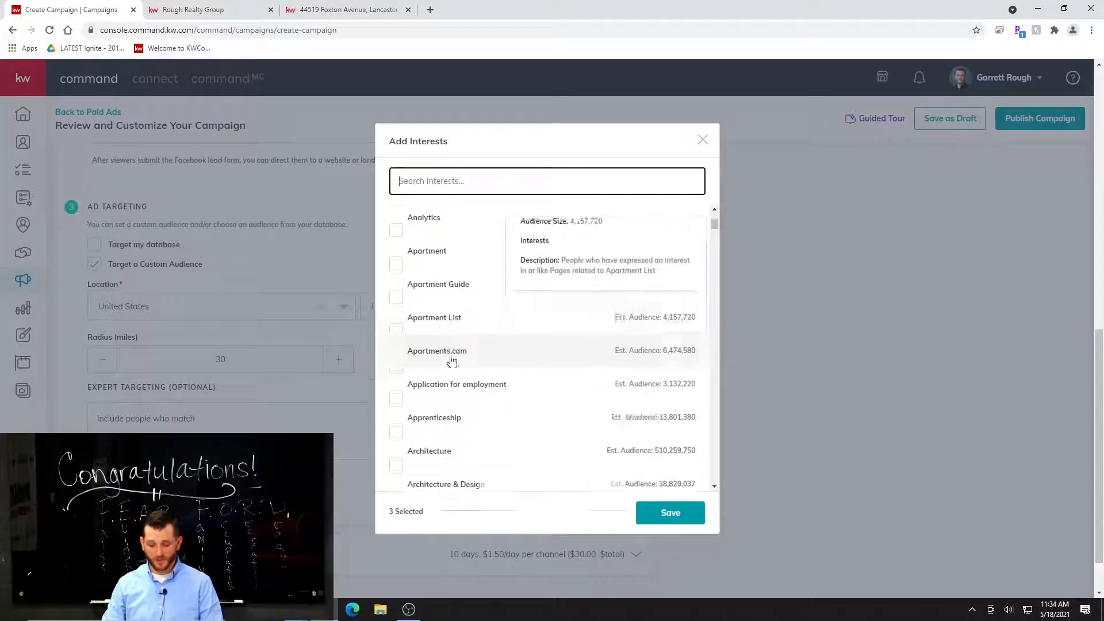
click(396, 299)
click(402, 342)
Browse the alphabetical interest list from the apartment entries through the finance entries for relevant targeting options.
scroll(503, 333, down, 2)
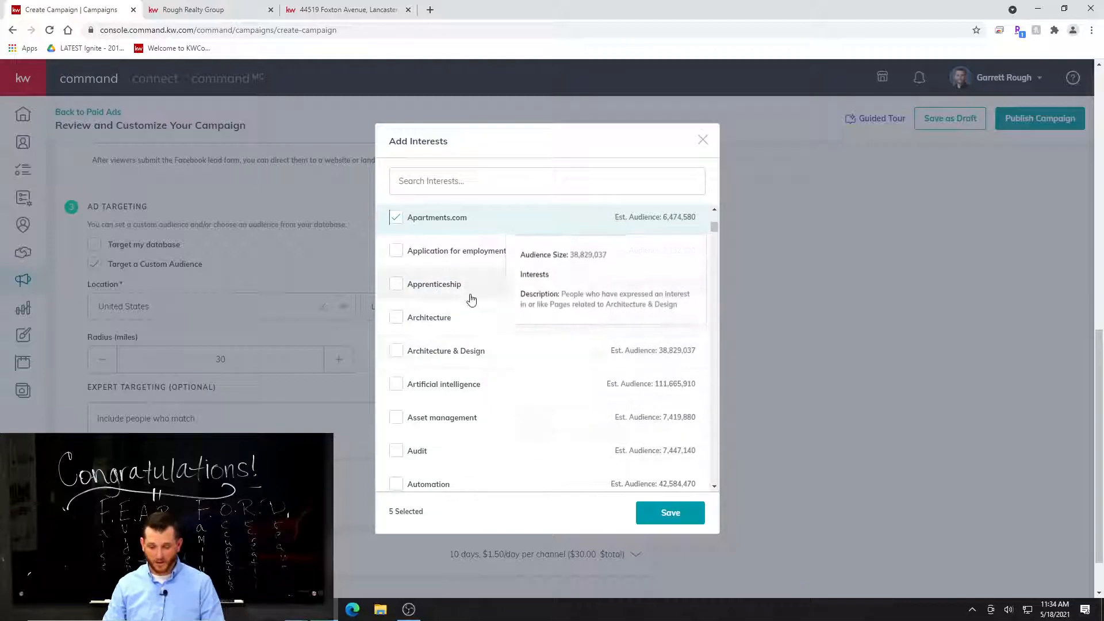
scroll(522, 422, down, 2)
scroll(498, 349, down, 3)
scroll(519, 380, down, 2)
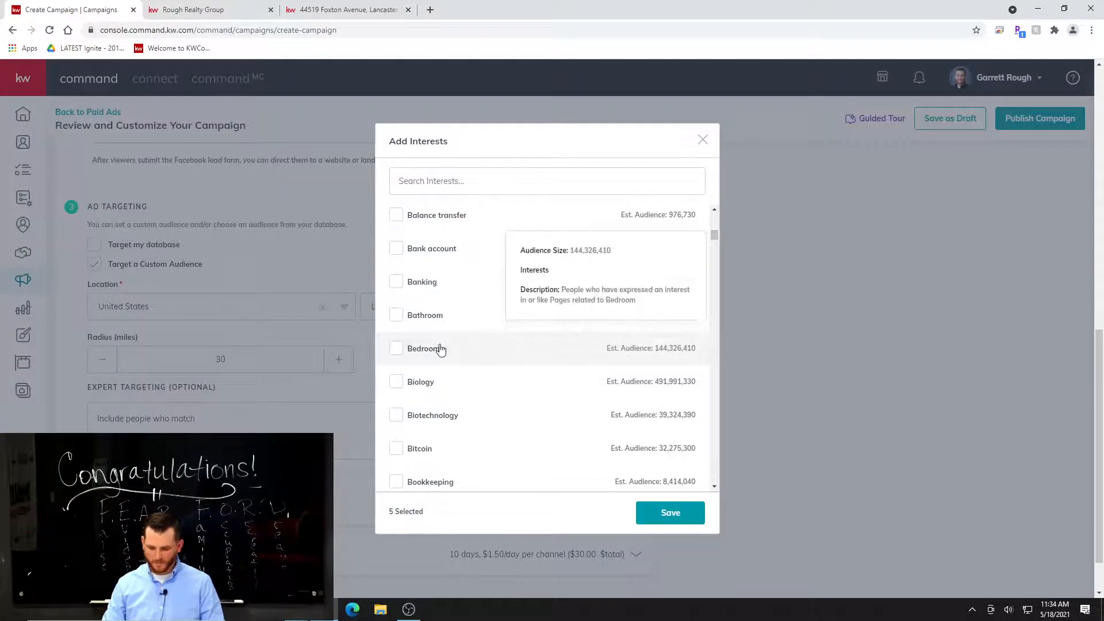
scroll(513, 364, down, 3)
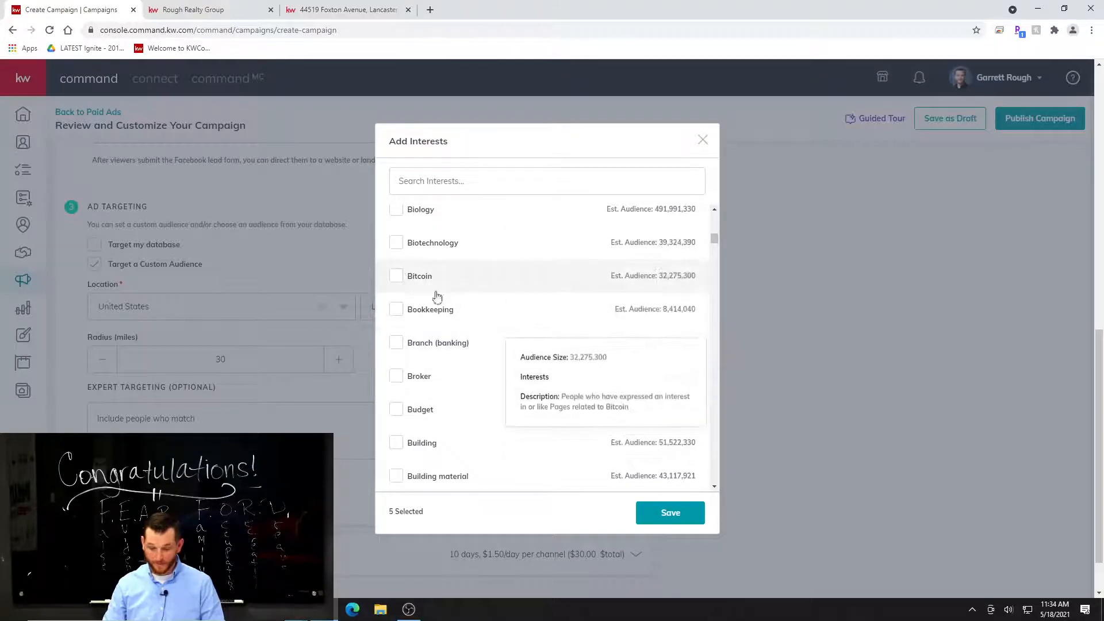
scroll(513, 335, down, 1)
scroll(506, 339, down, 2)
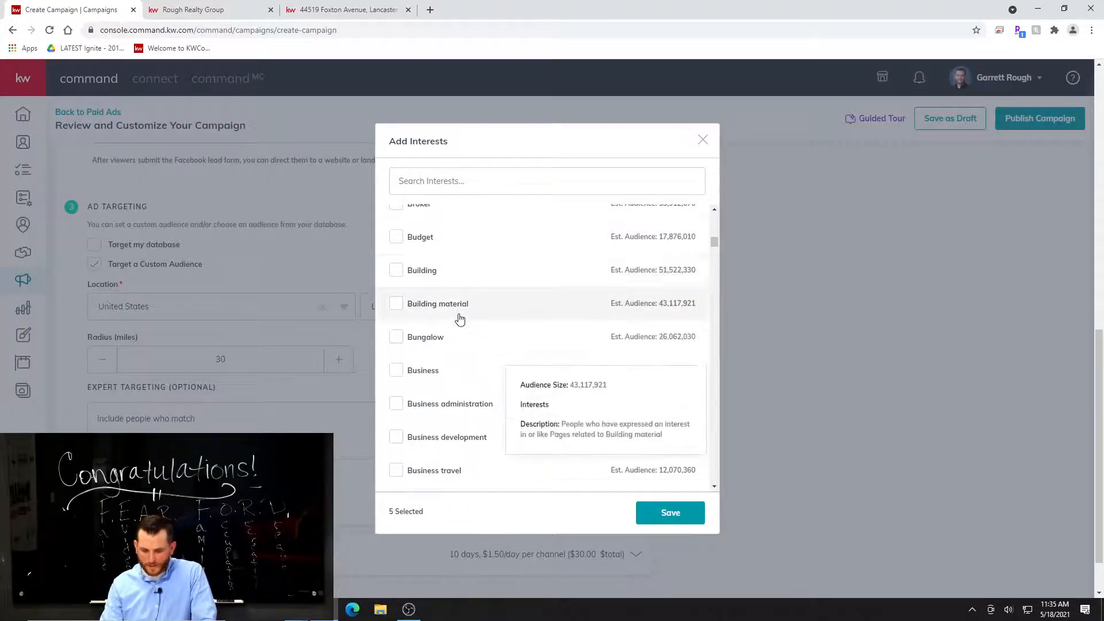
scroll(503, 380, down, 4)
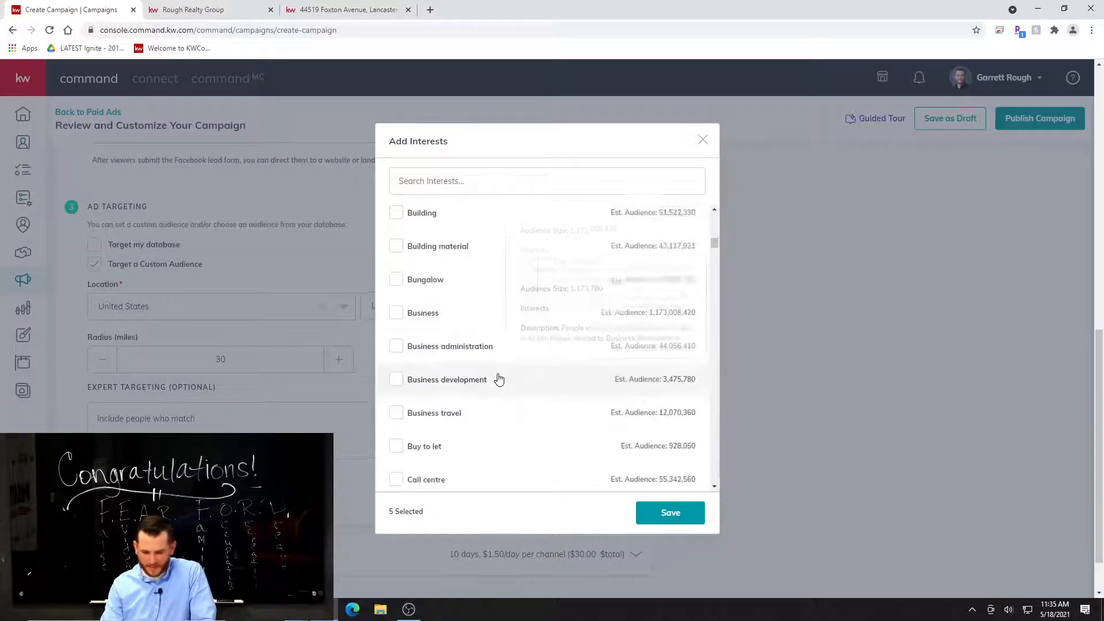
scroll(520, 373, down, 4)
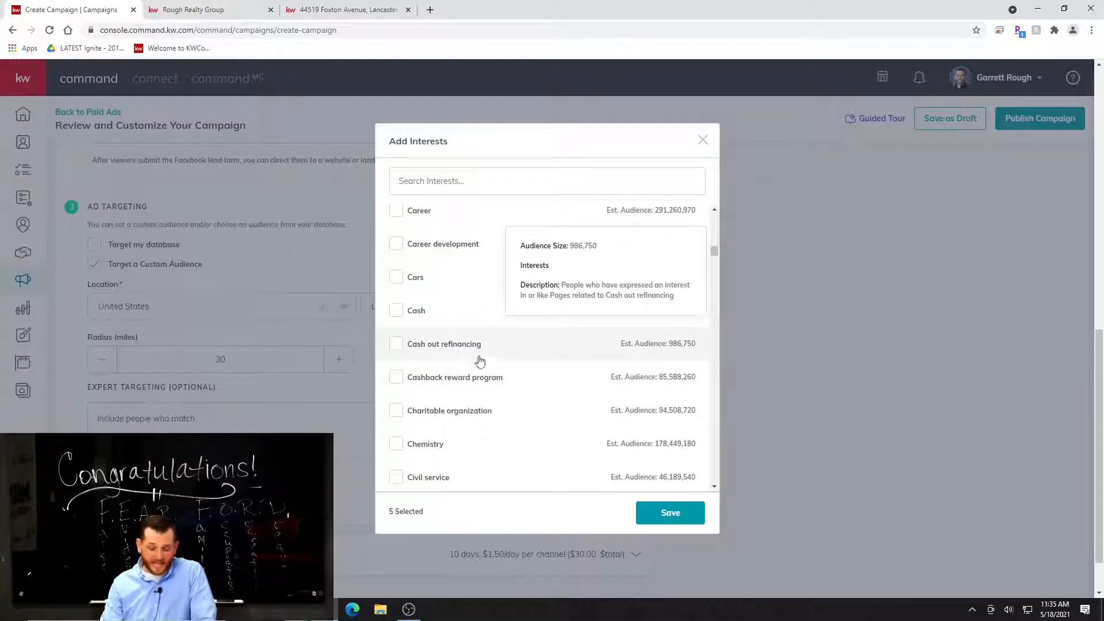
scroll(477, 421, down, 3)
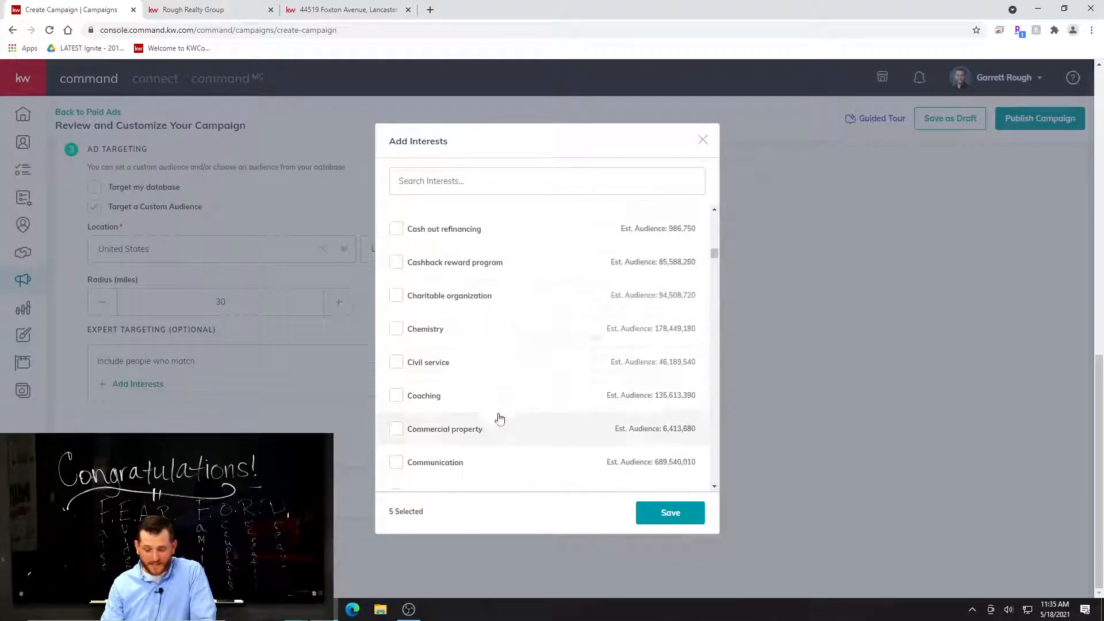
scroll(494, 403, down, 1)
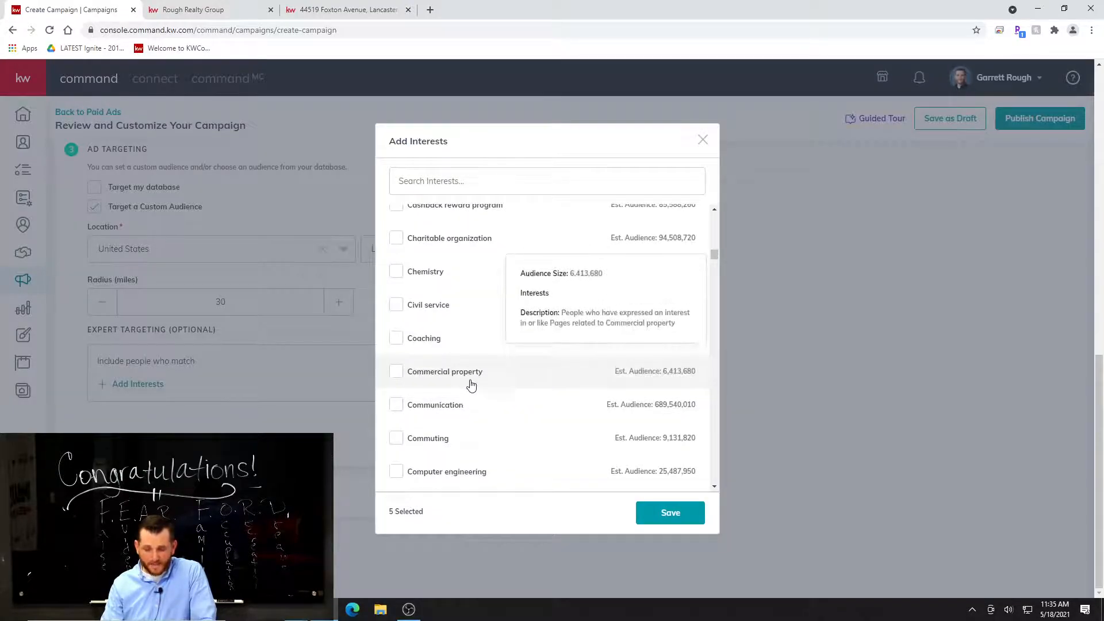
scroll(477, 391, down, 1)
scroll(506, 403, down, 5)
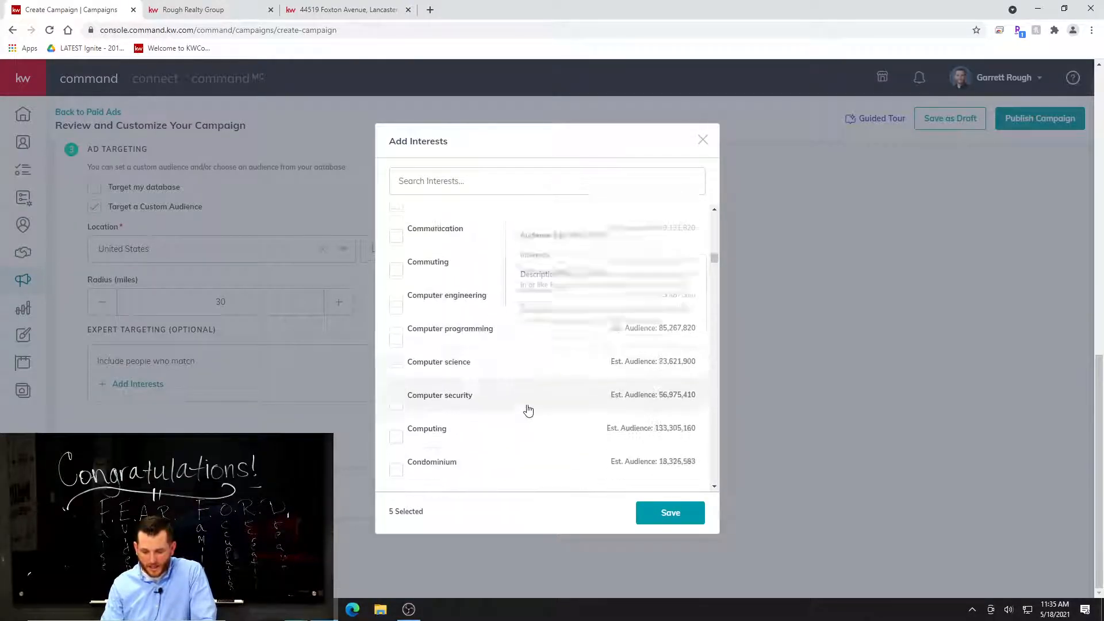
scroll(528, 410, down, 3)
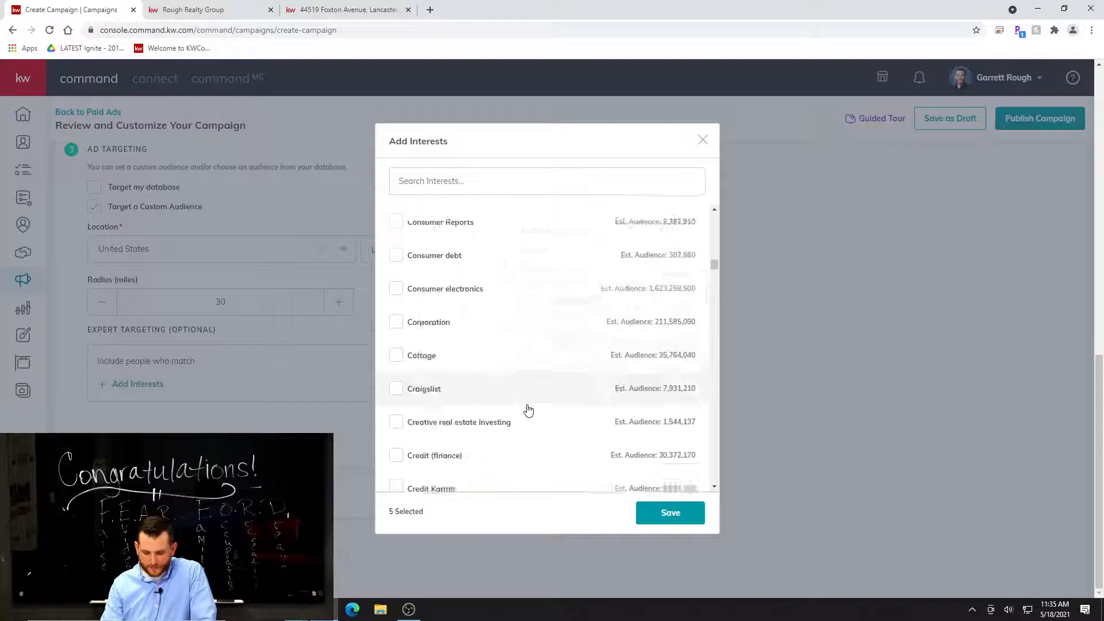
scroll(525, 420, down, 3)
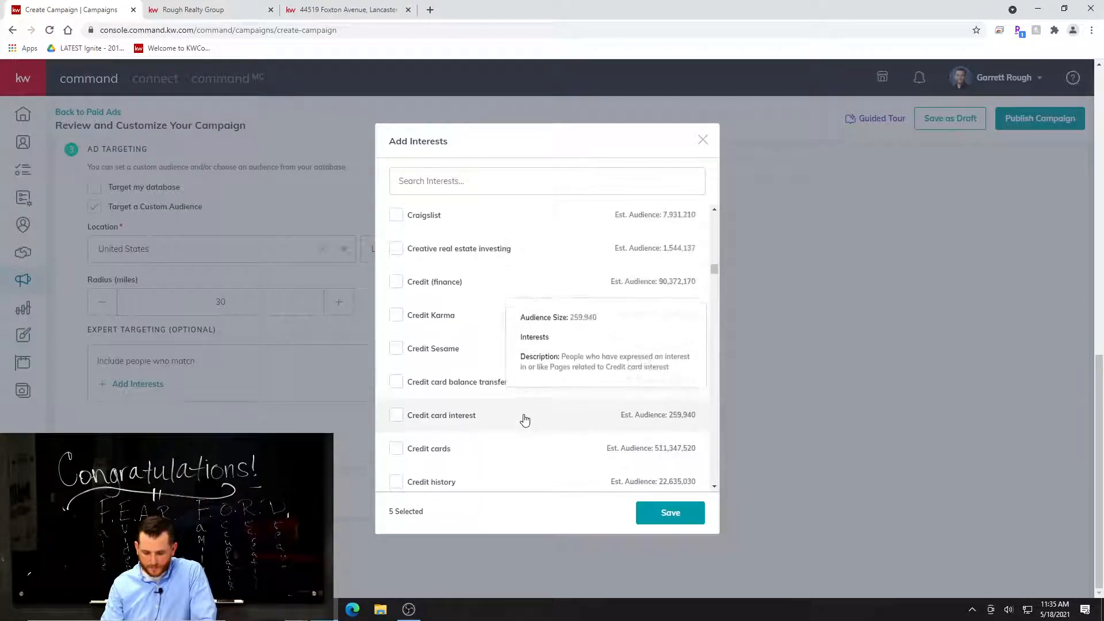
scroll(477, 420, down, 6)
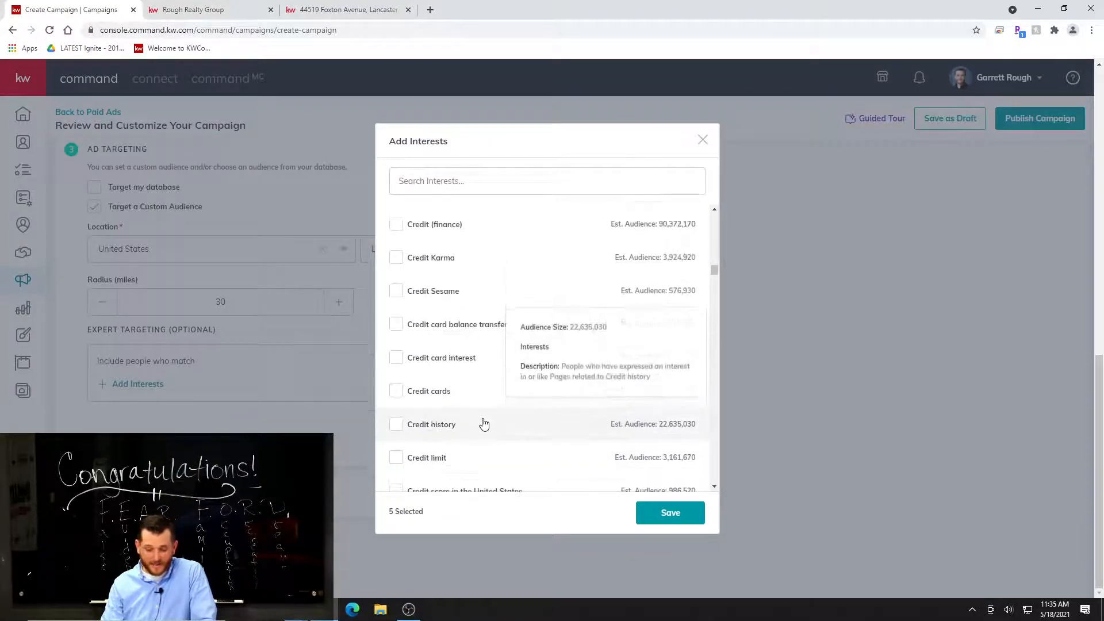
scroll(495, 418, down, 4)
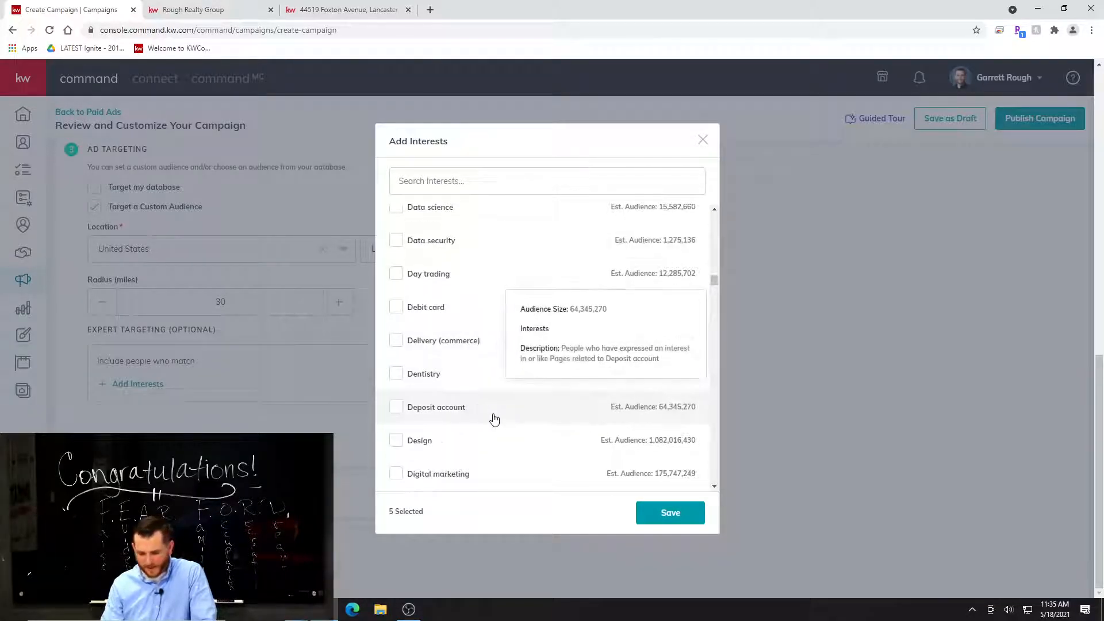
scroll(508, 416, down, 6)
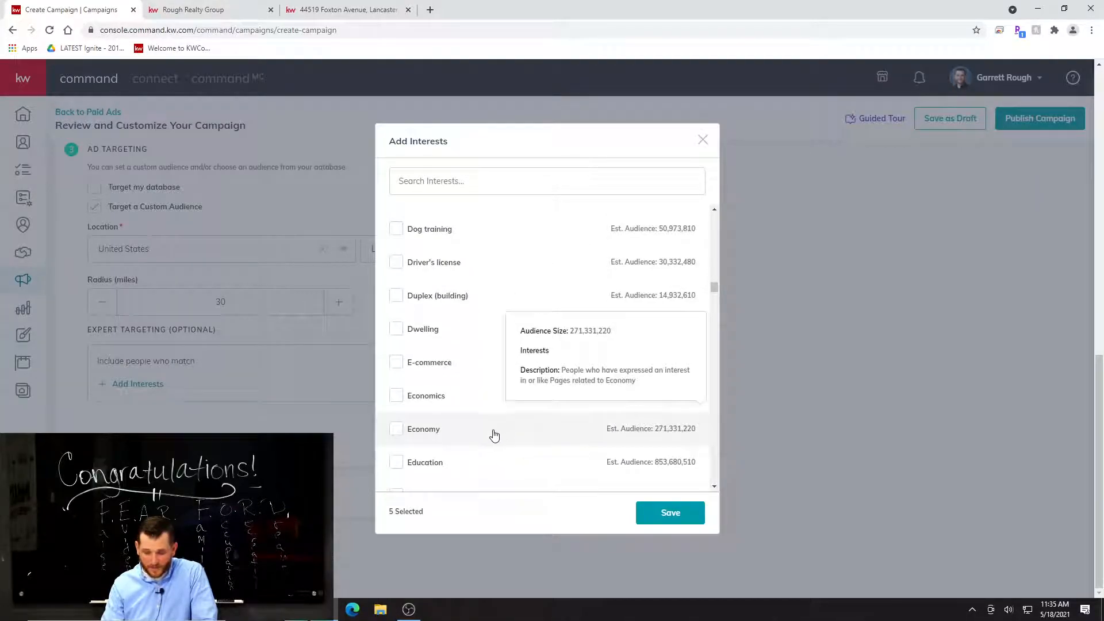
scroll(534, 437, down, 2)
scroll(552, 454, down, 6)
scroll(550, 459, down, 3)
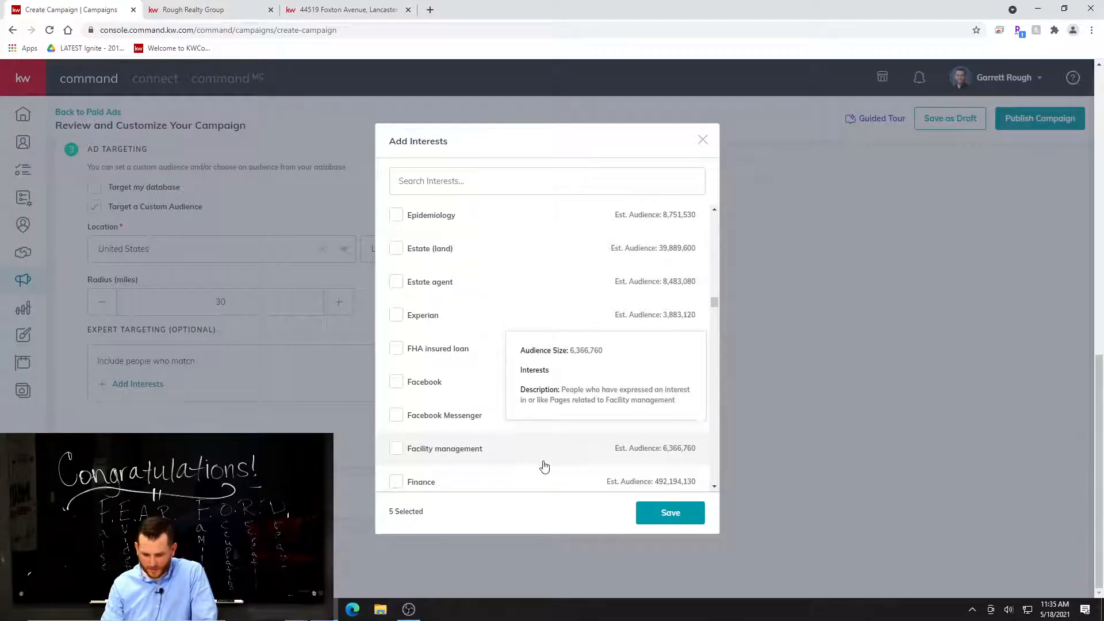
Search the targeting interests for "likely" and clear the search term.
scroll(460, 299, up, 2)
click(468, 190)
text(lik)
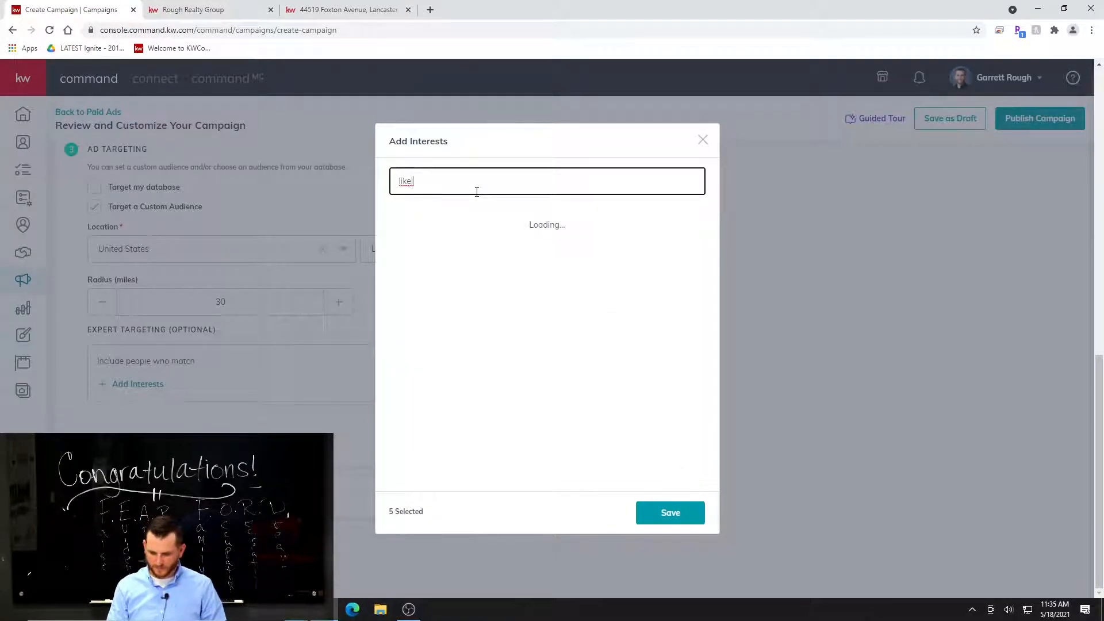
text(ely)
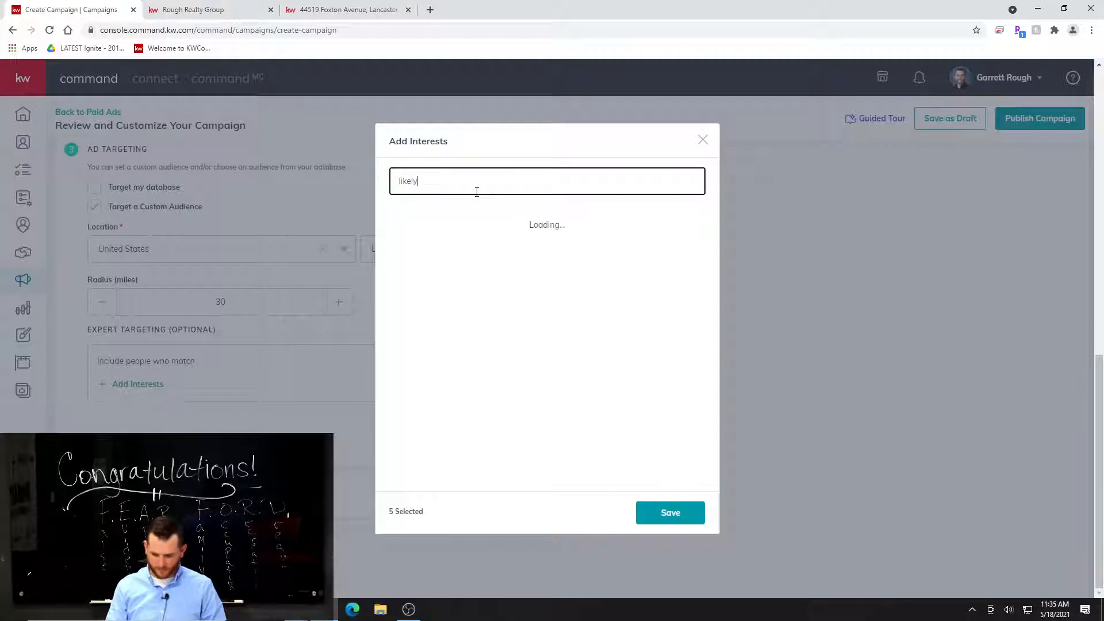
key(BackSpace)
key(BackSpace)
key(BackSpace)
key(BackSpace)
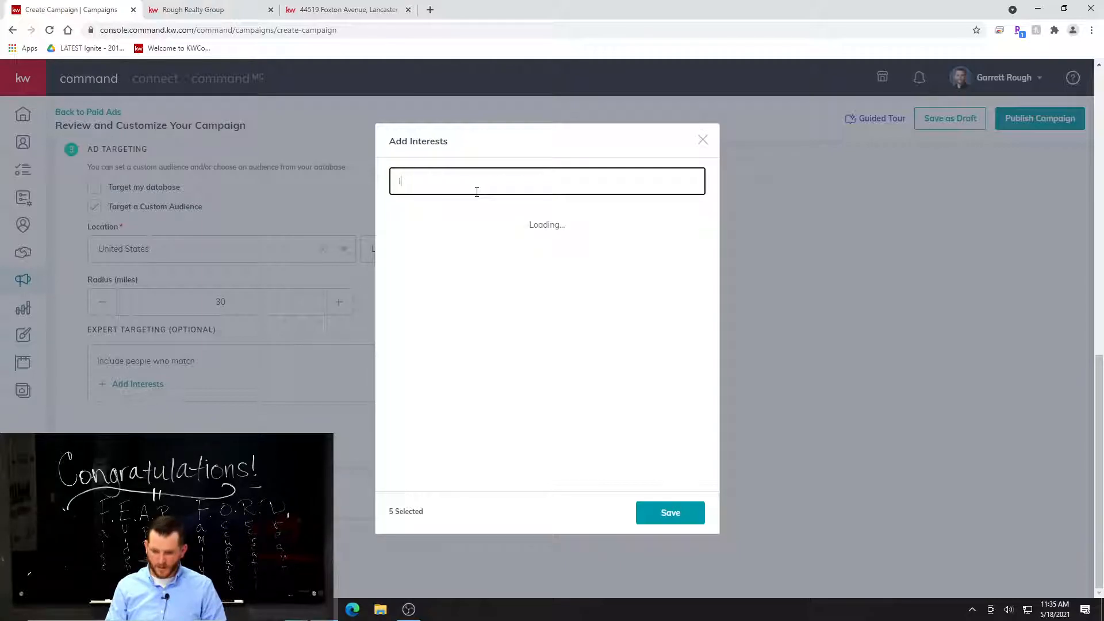
key(BackSpace)
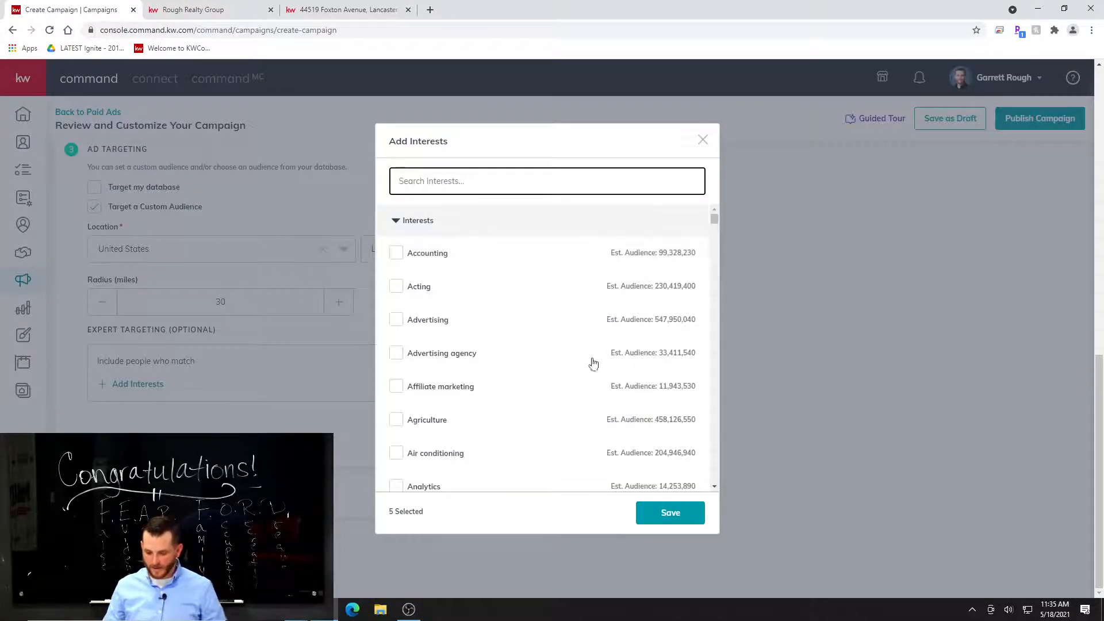
Look through the end of the interest list and back up to the mortgage entries, and close the interest selection without saving.
drag(716, 220, 726, 258)
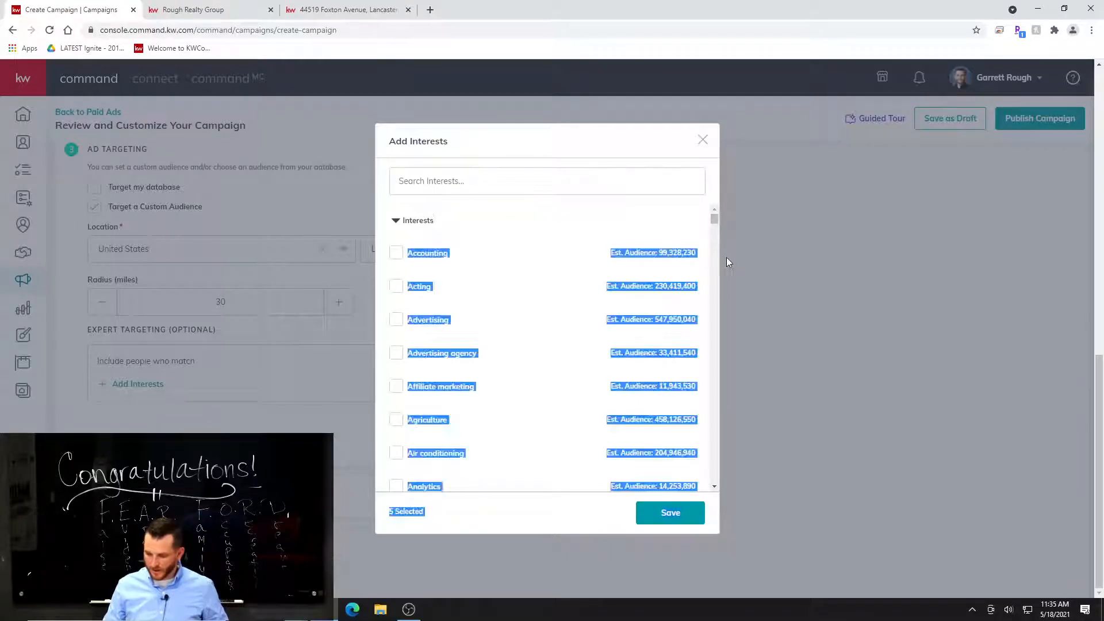
drag(714, 219, 784, 510)
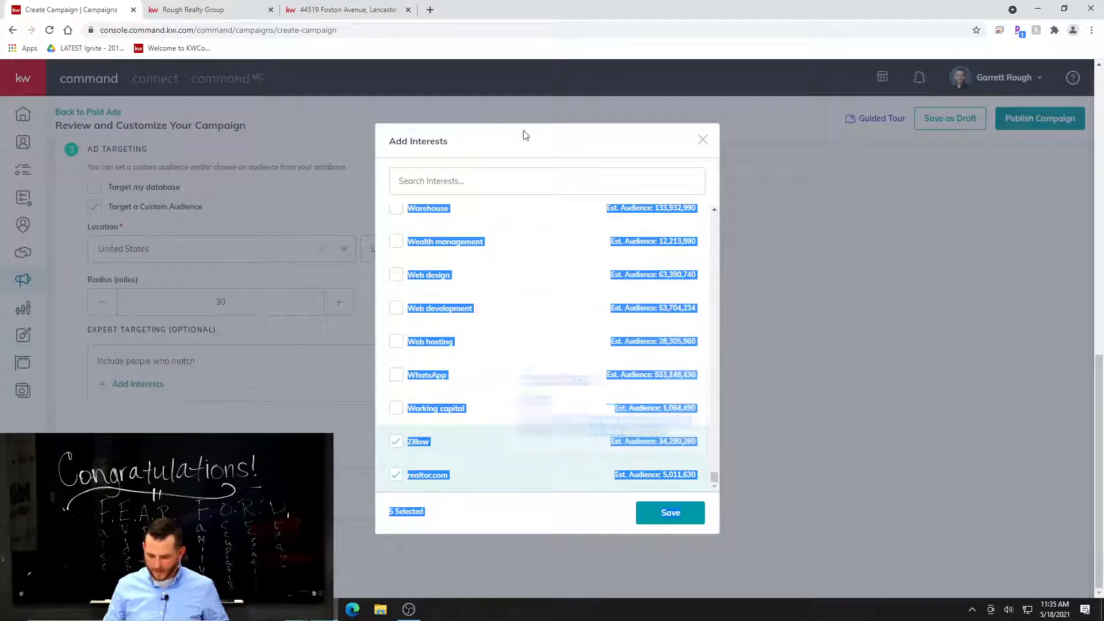
click(594, 151)
drag(713, 478, 712, 426)
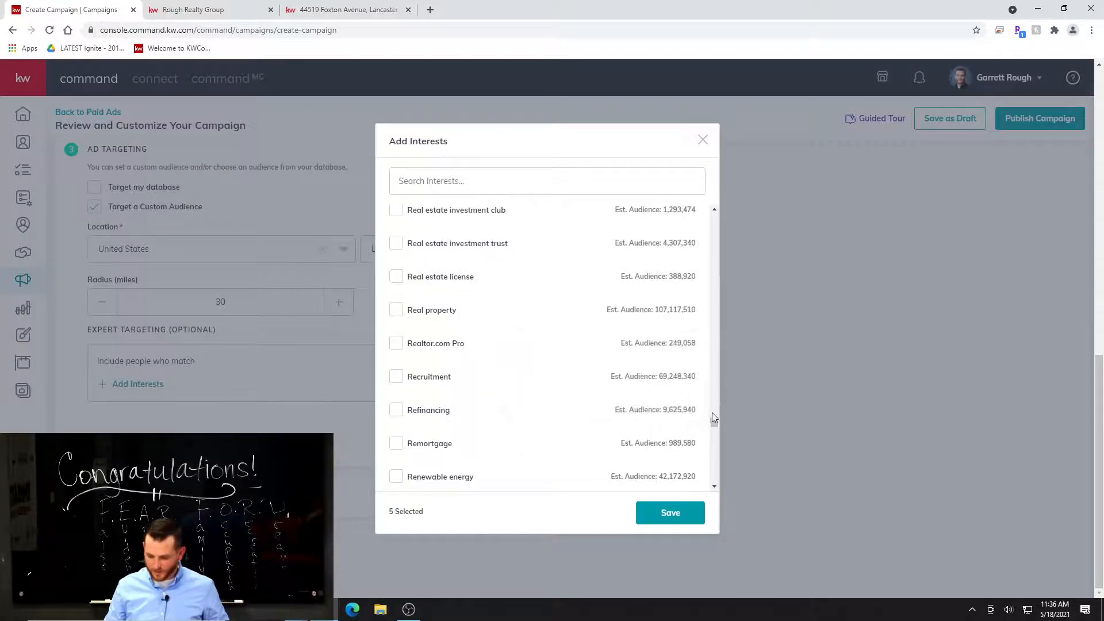
scroll(712, 413, up, 6)
drag(712, 418, 707, 384)
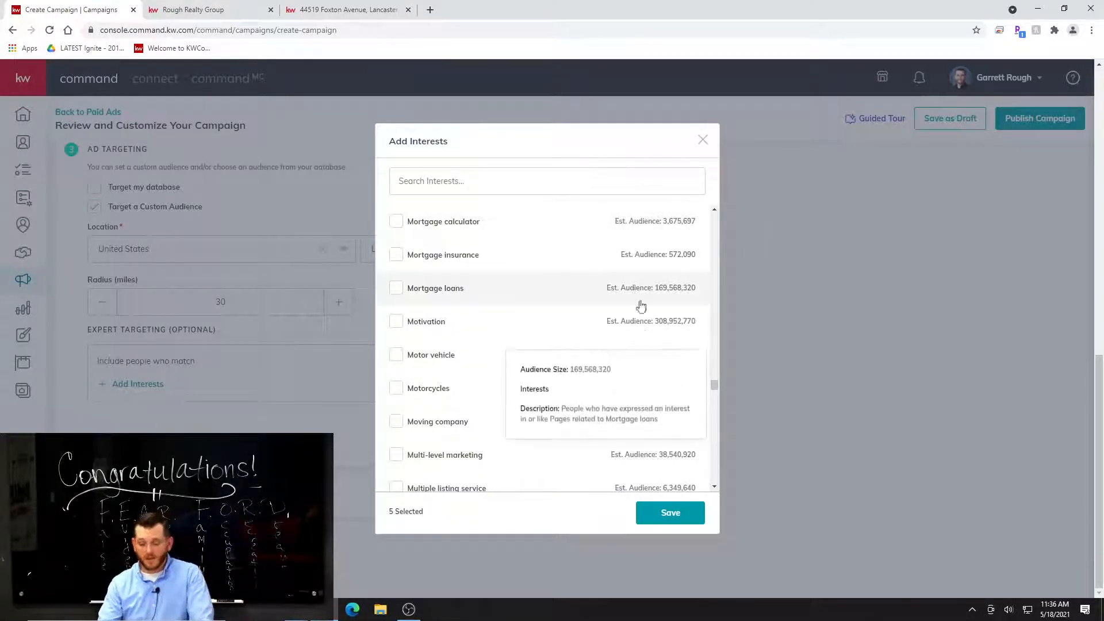
click(703, 140)
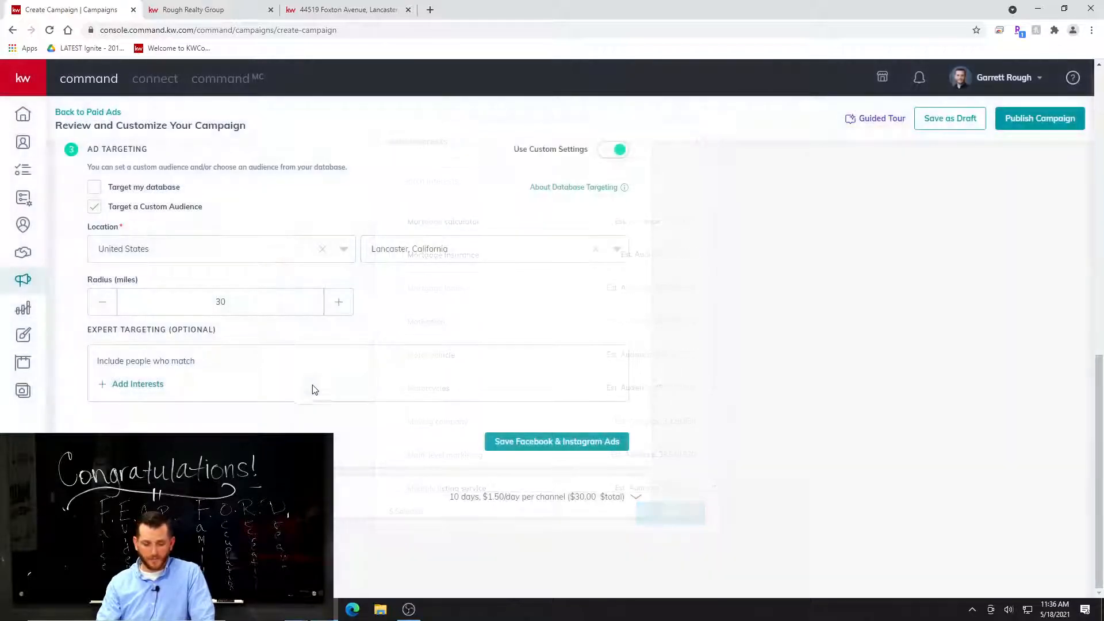
Set the total campaign budget to 300 without even distribution across channels, and save the duration and budget.
click(635, 496)
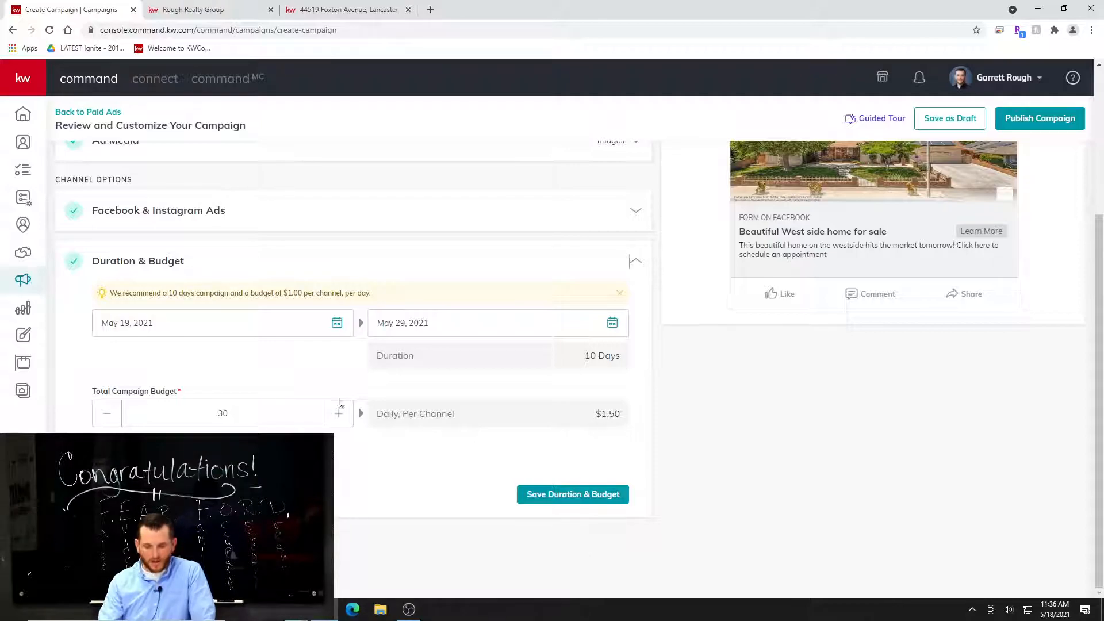
double_click(282, 415)
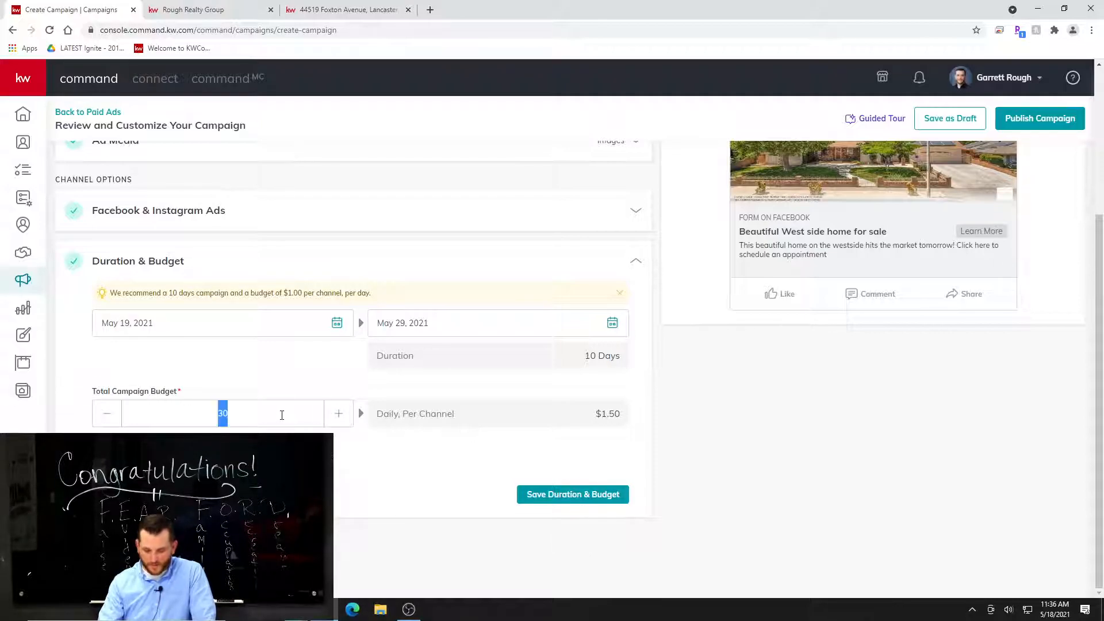
text(30)
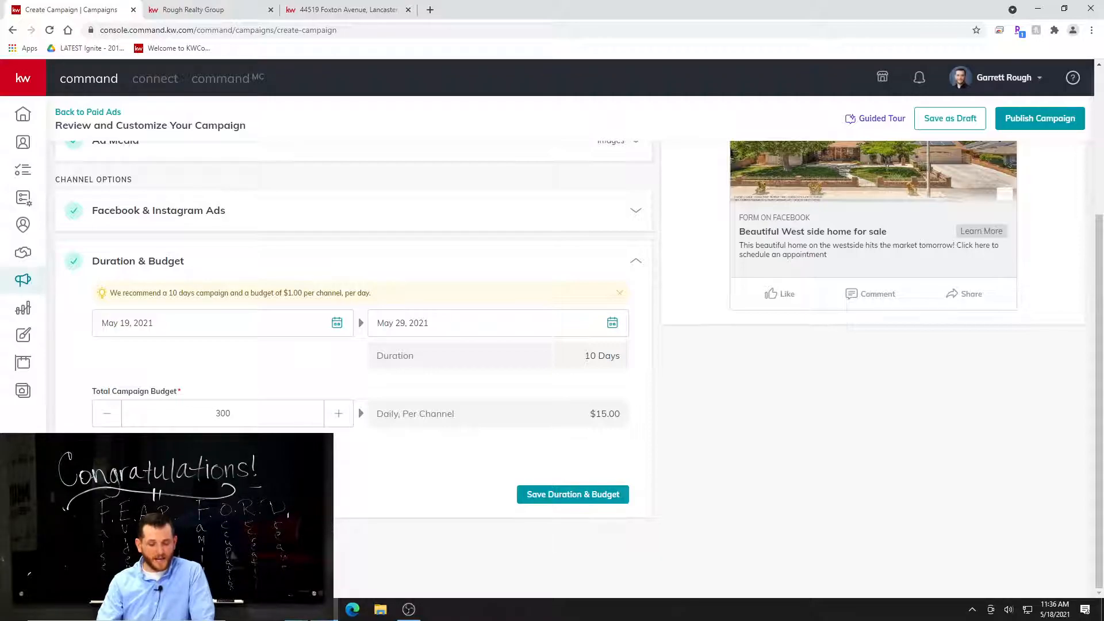
click(102, 455)
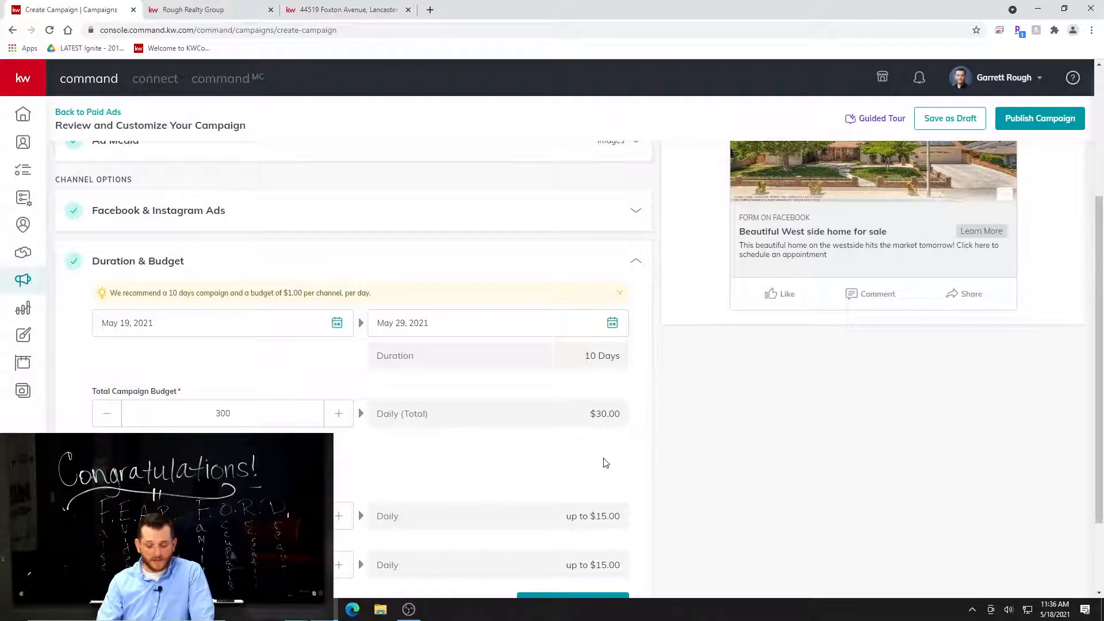
scroll(601, 467, down, 2)
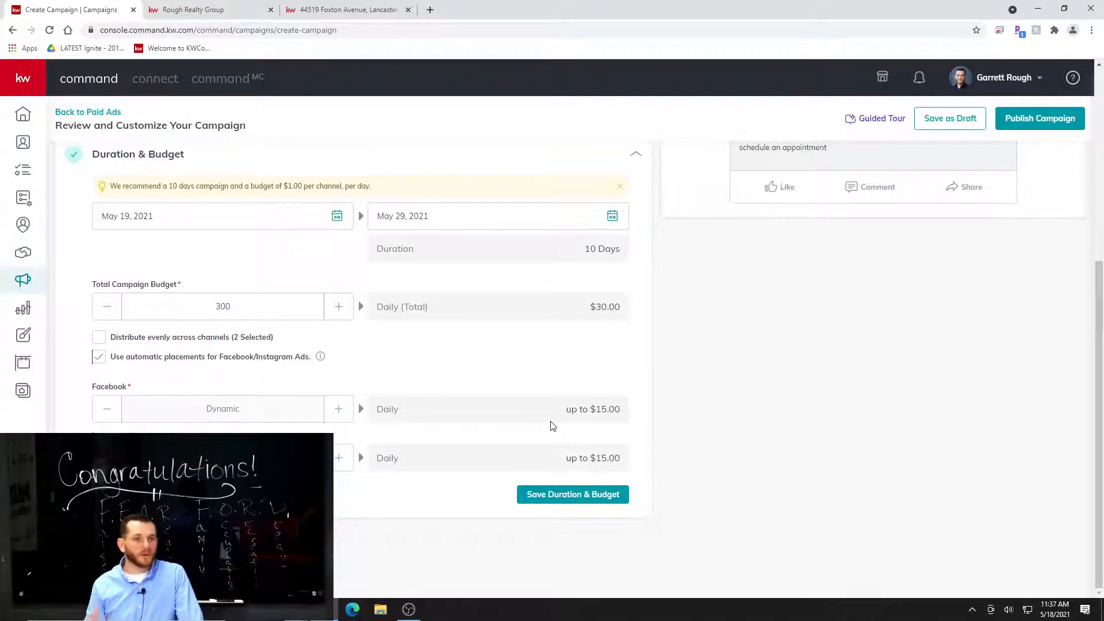
click(593, 498)
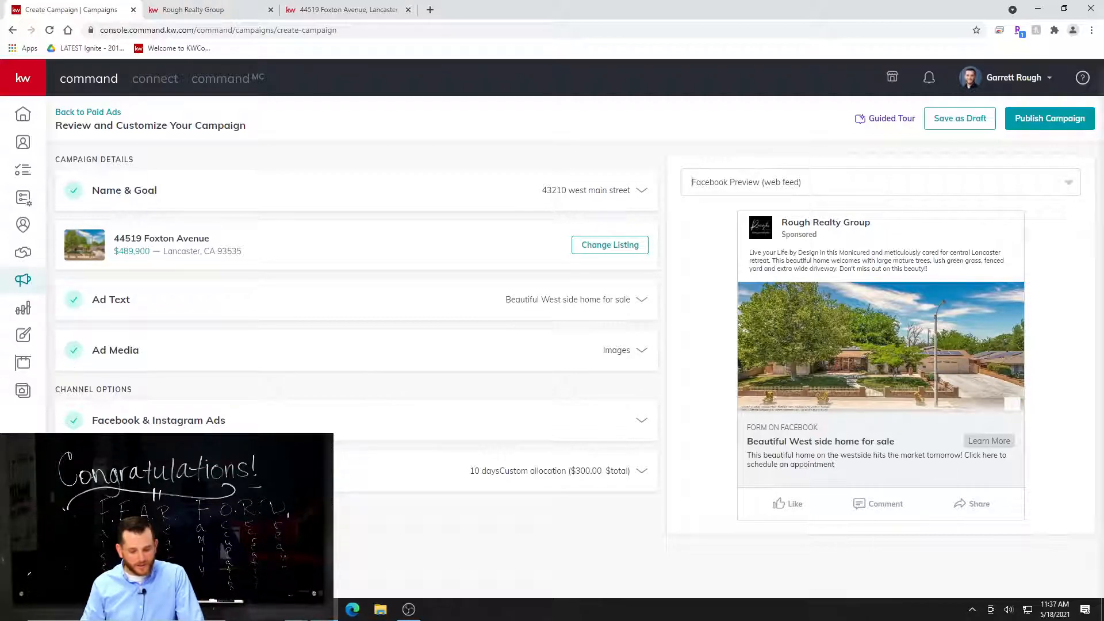
Open the payment profile selection for publishing the campaign, and close it without creating the campaign.
click(1051, 125)
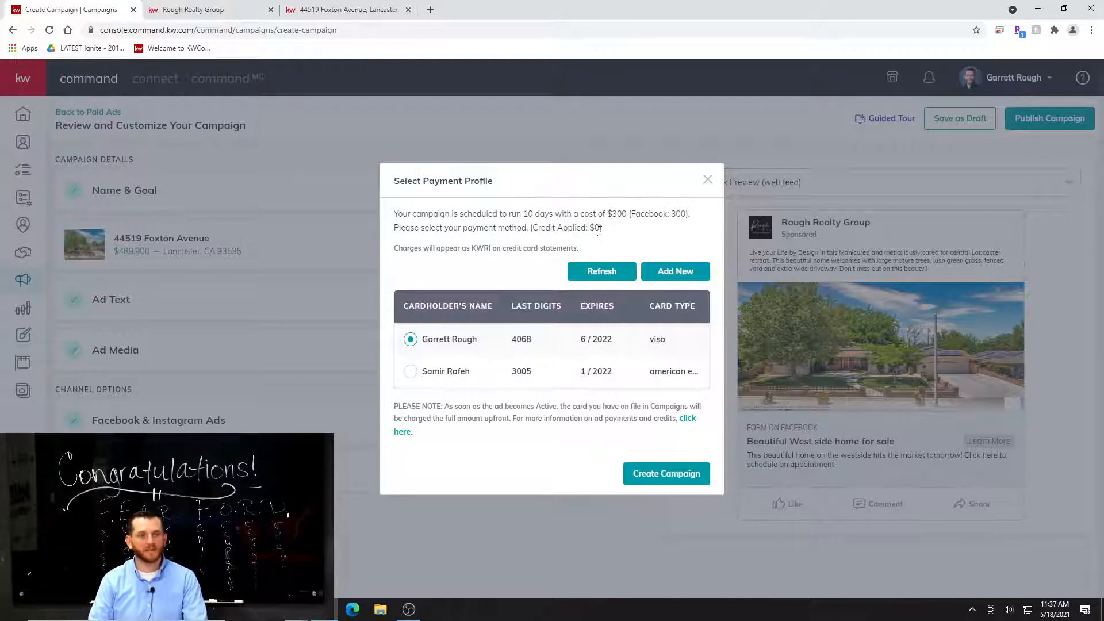
click(708, 180)
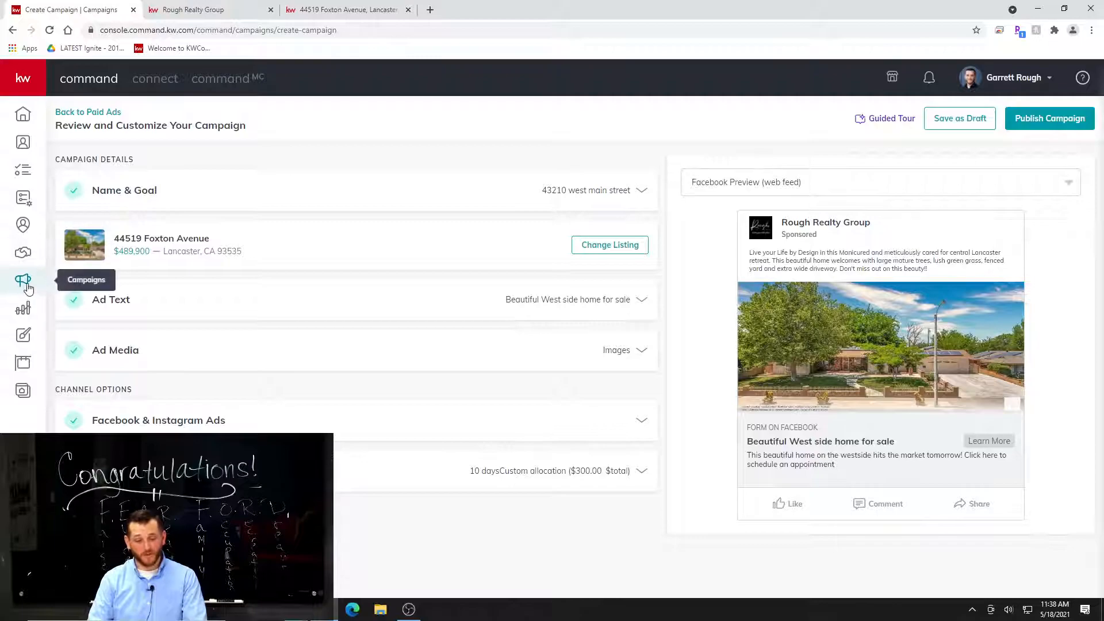
Return to the paid ads overview and expand the completed listing campaign to examine its results per channel.
click(85, 113)
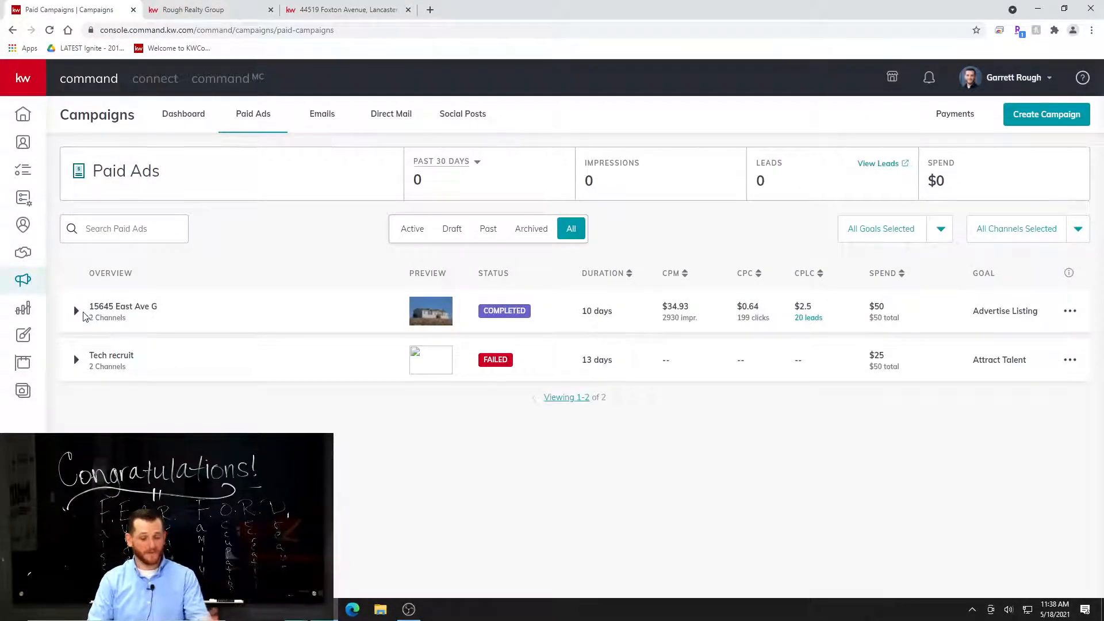
click(75, 314)
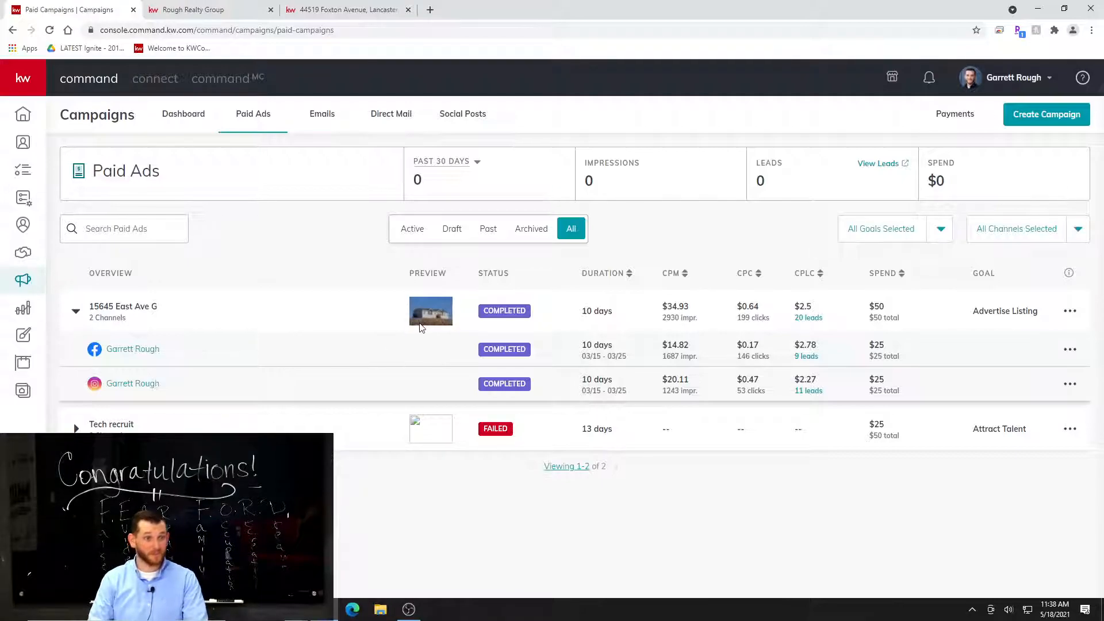
Preview the completed listing campaign's ad in the mobile feed standard and mobile native formats, and close the preview.
click(130, 313)
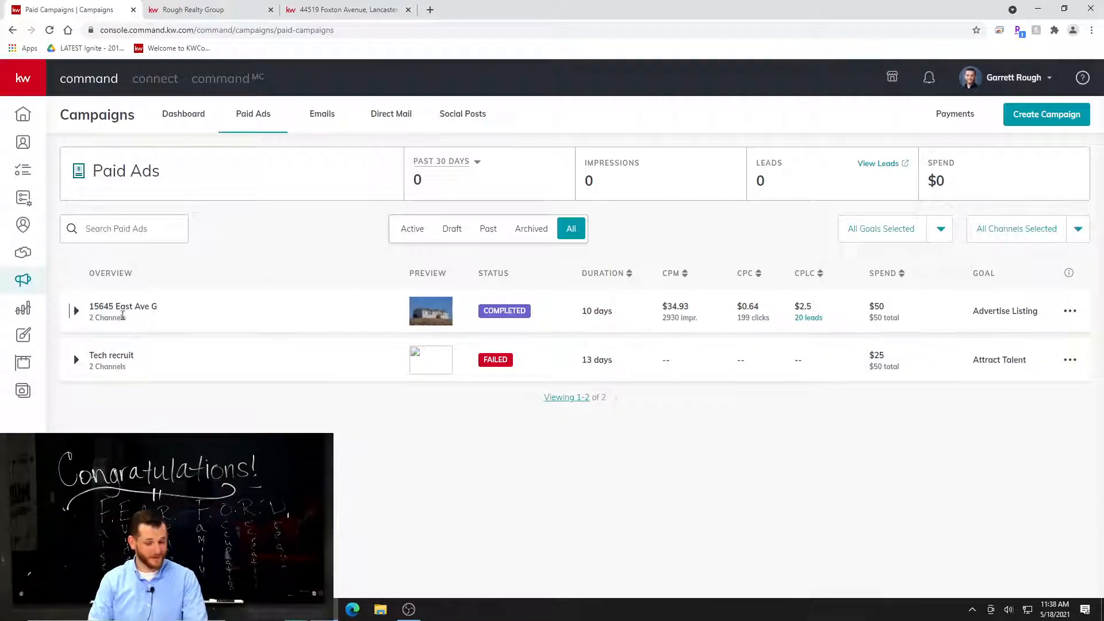
click(119, 329)
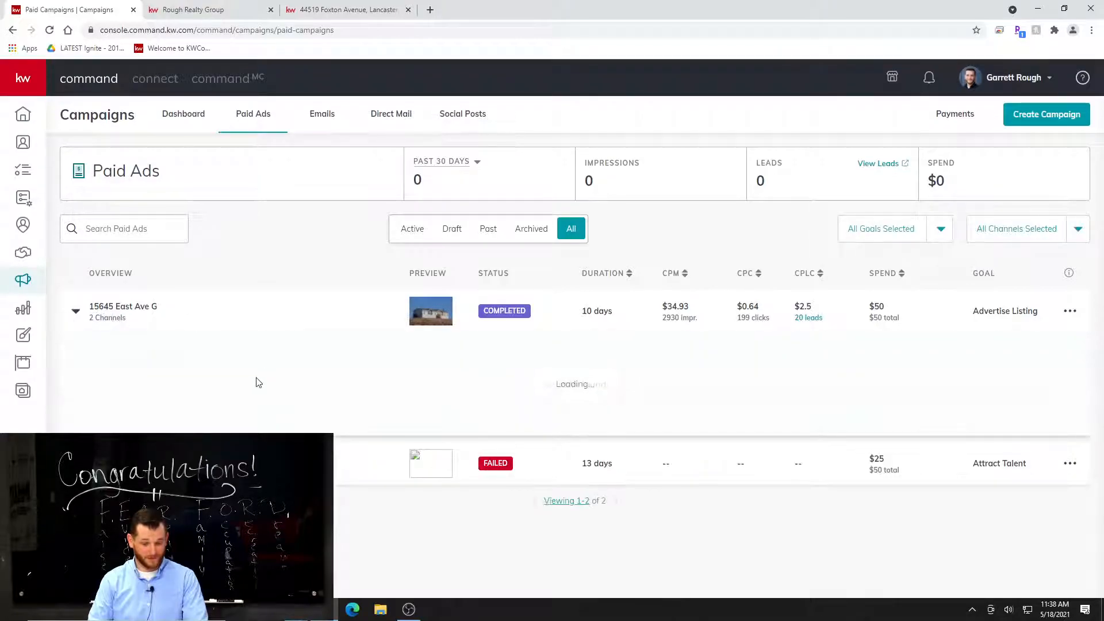
click(420, 377)
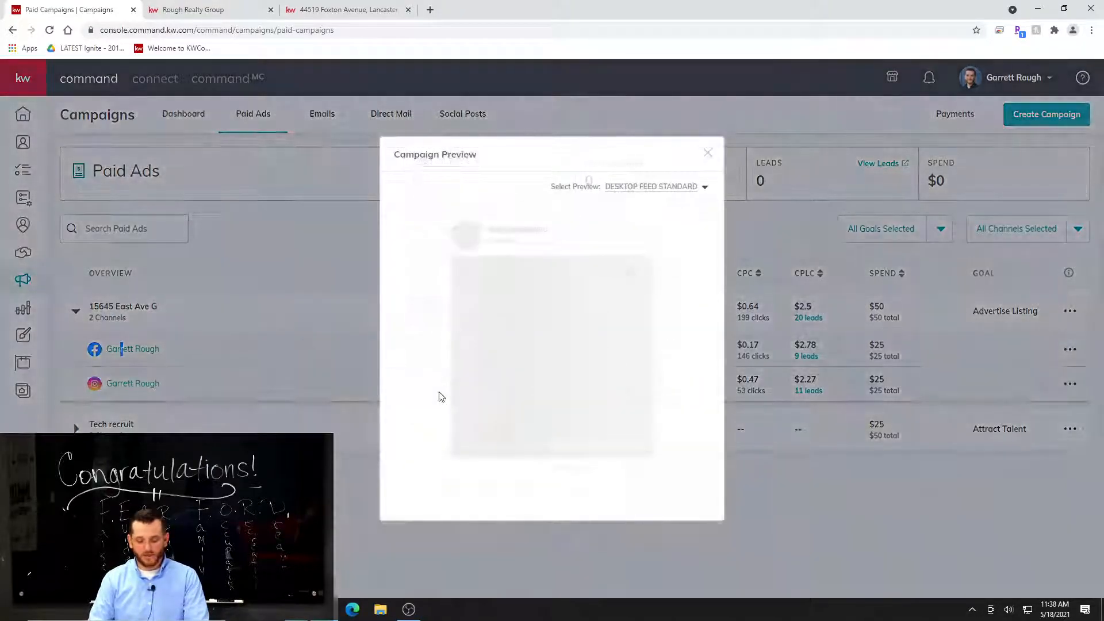
click(656, 334)
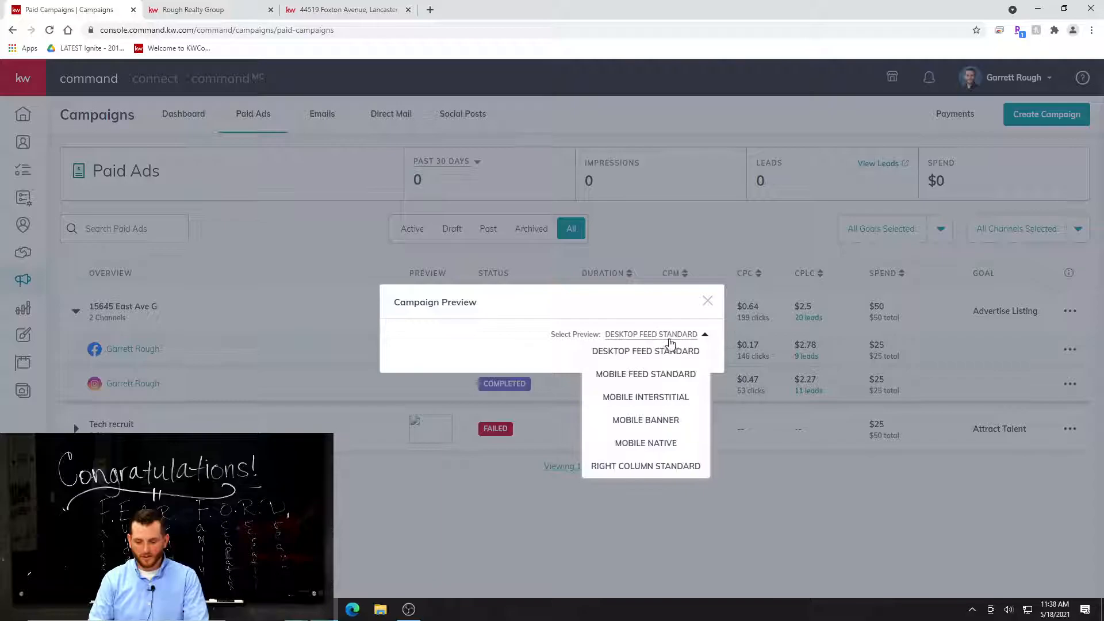
click(665, 382)
click(688, 336)
click(648, 444)
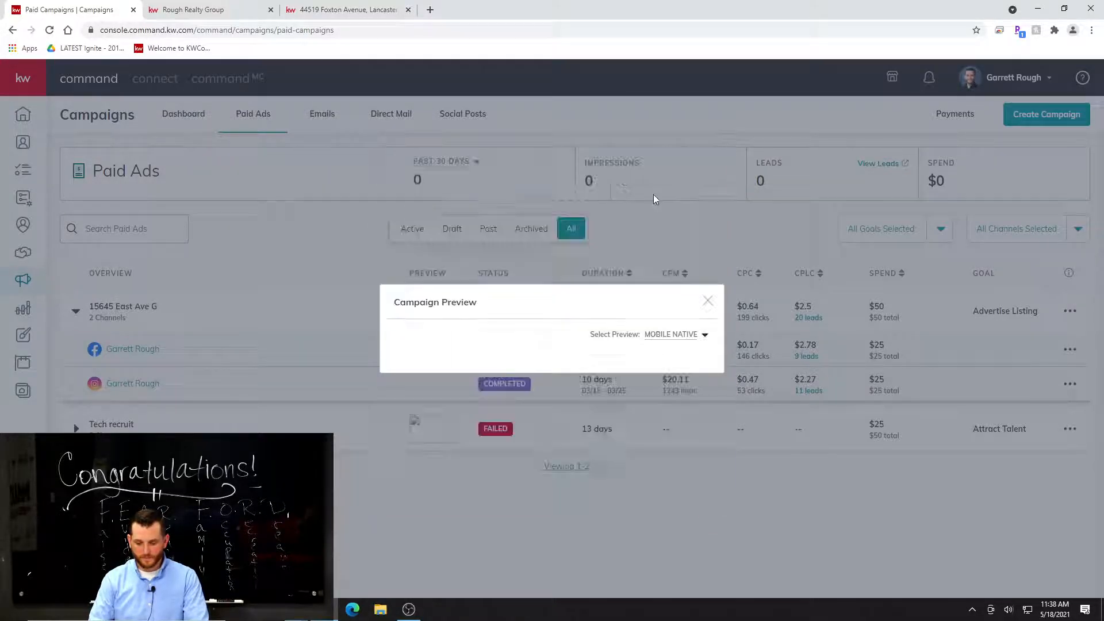
click(707, 301)
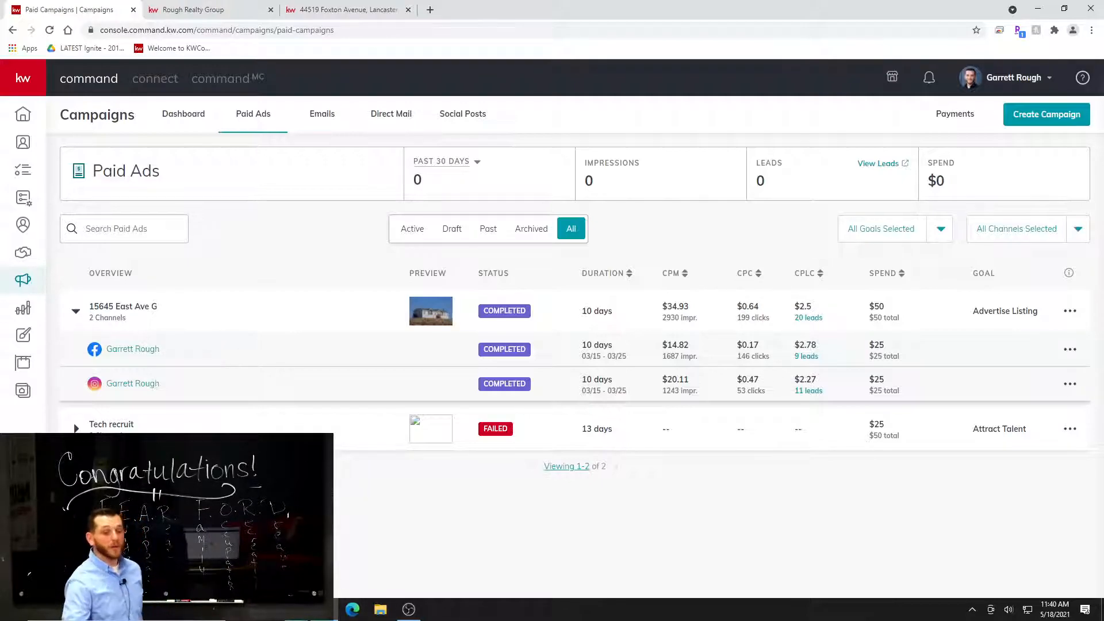
Open the SmartPlans library and search it by plan name for "facebook".
click(25, 205)
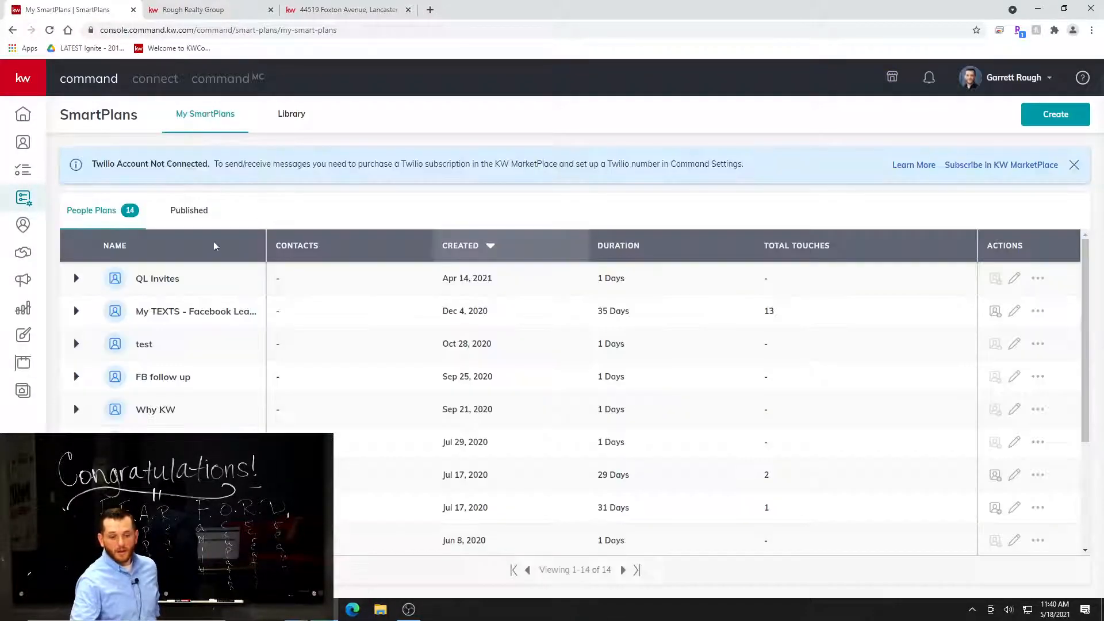
click(291, 117)
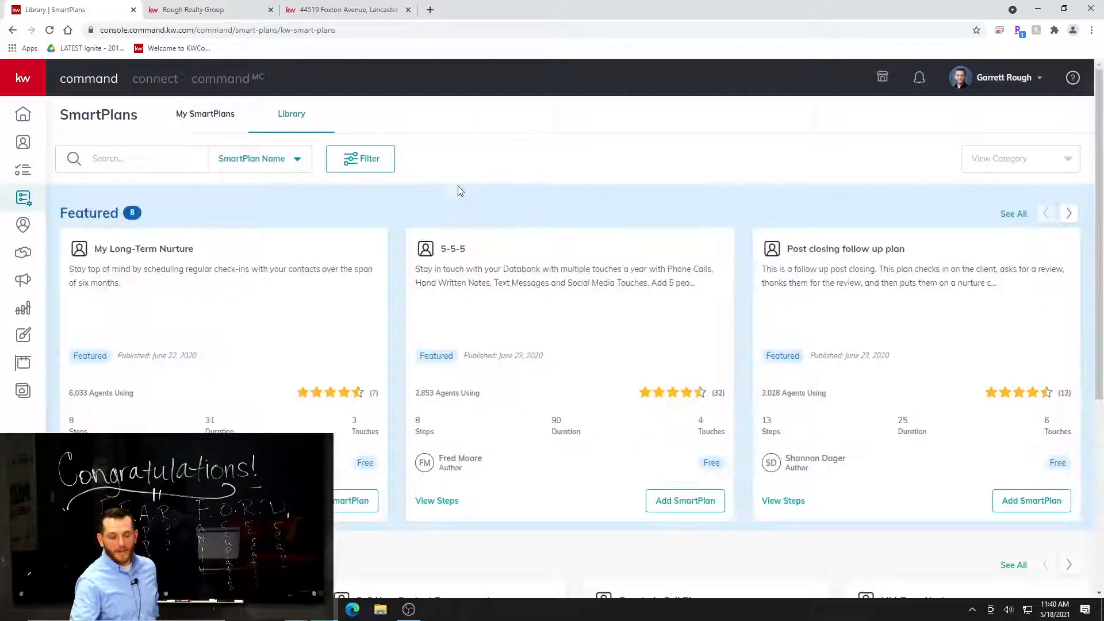
scroll(211, 357, down, 3)
scroll(259, 190, up, 3)
click(137, 165)
text(fac)
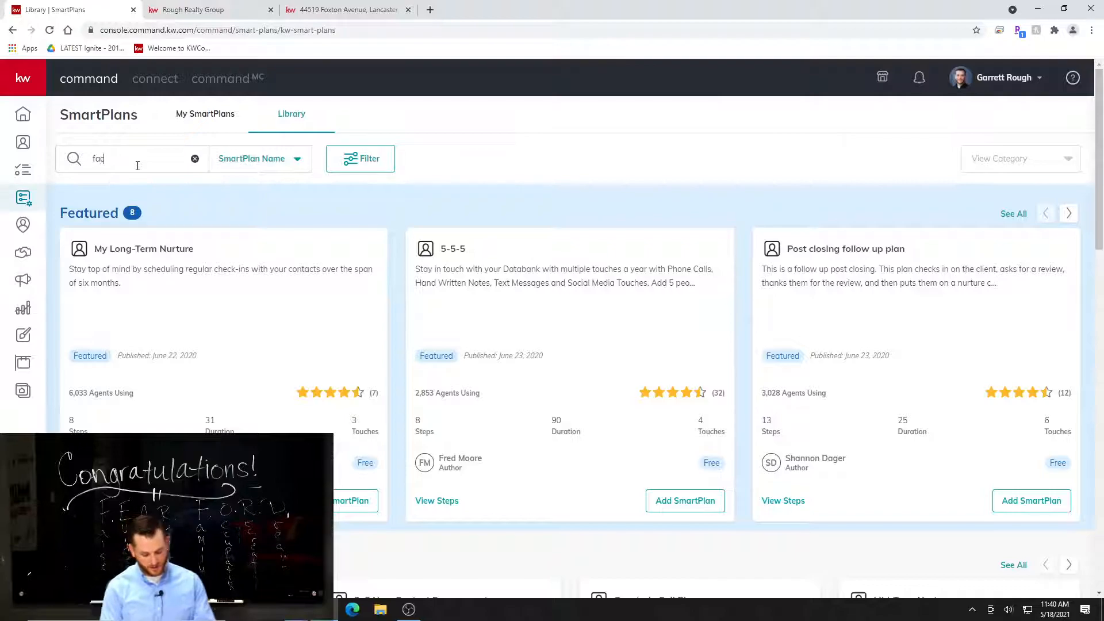
text(ebook)
key(Return)
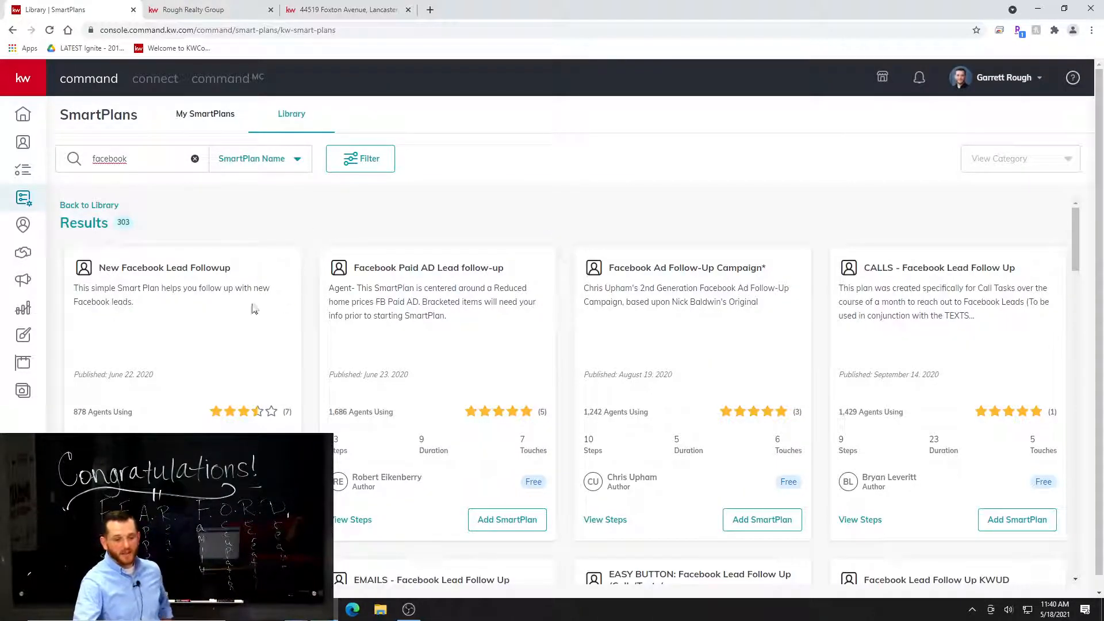
Browse the Facebook plan results, examine the steps of Facebook Lead Follow Up Text (Listing), and close them without adding the plan.
scroll(266, 281, down, 2)
scroll(266, 282, down, 3)
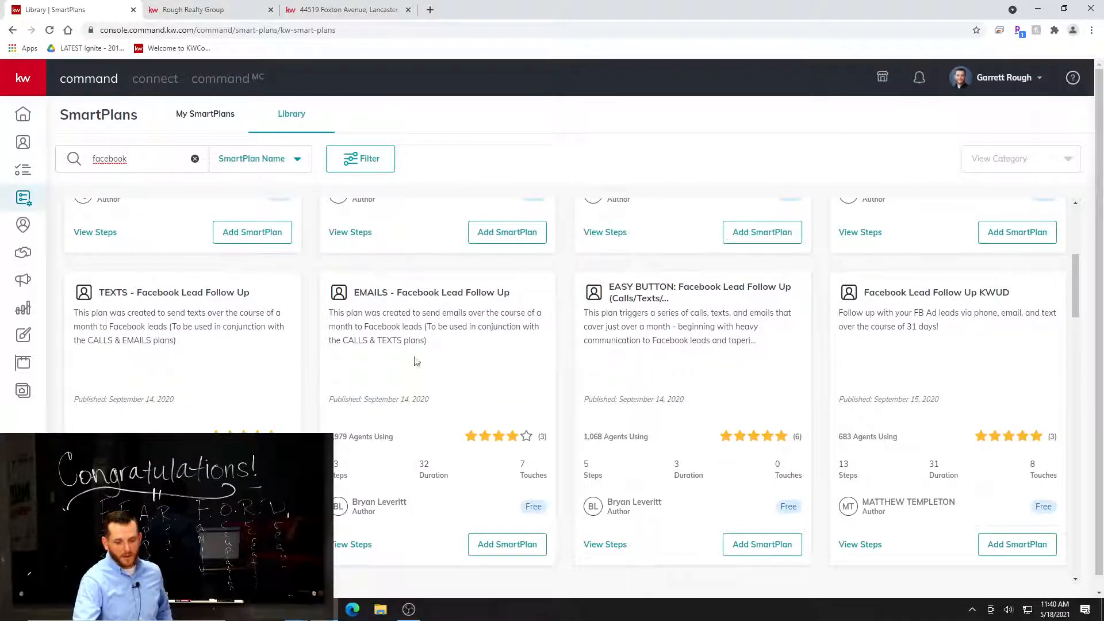
scroll(409, 361, down, 1)
scroll(413, 410, down, 1)
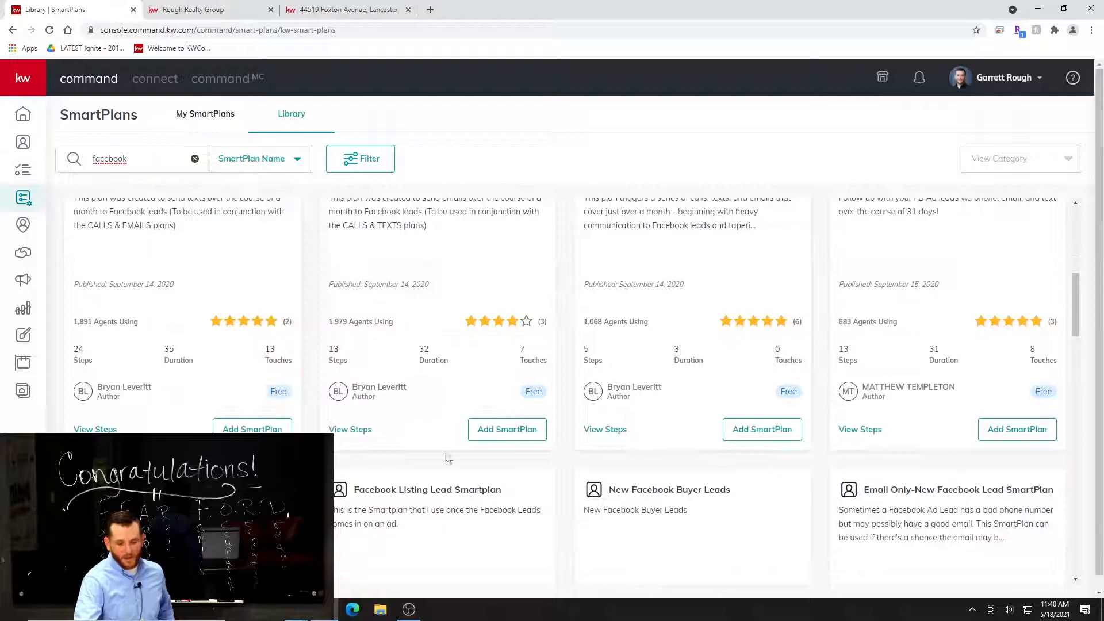
scroll(309, 426, down, 3)
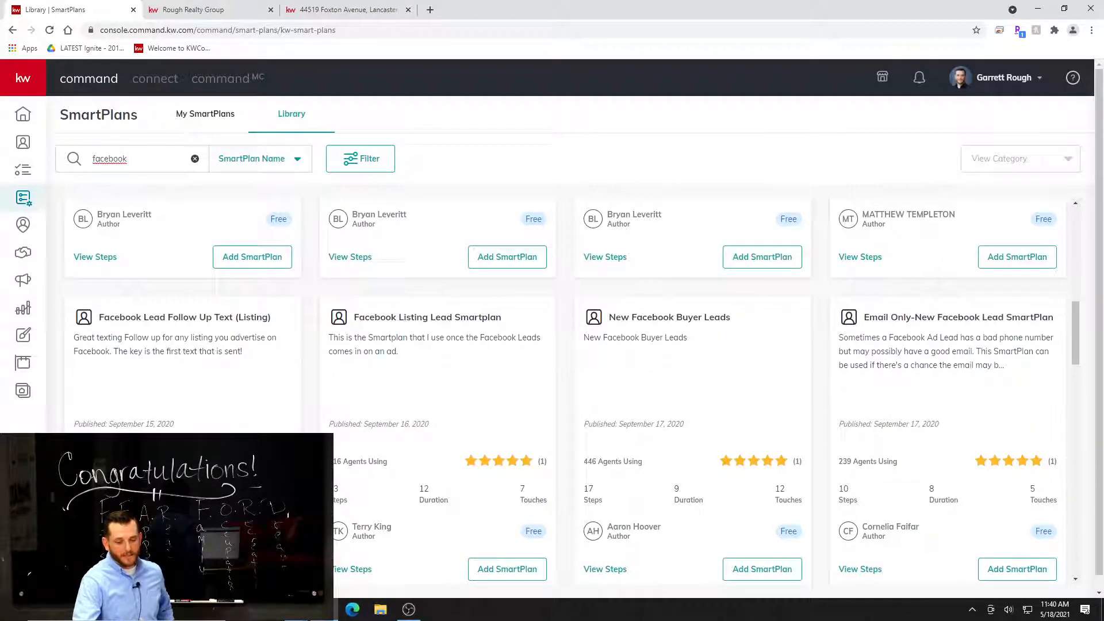
scroll(563, 391, down, 2)
click(352, 454)
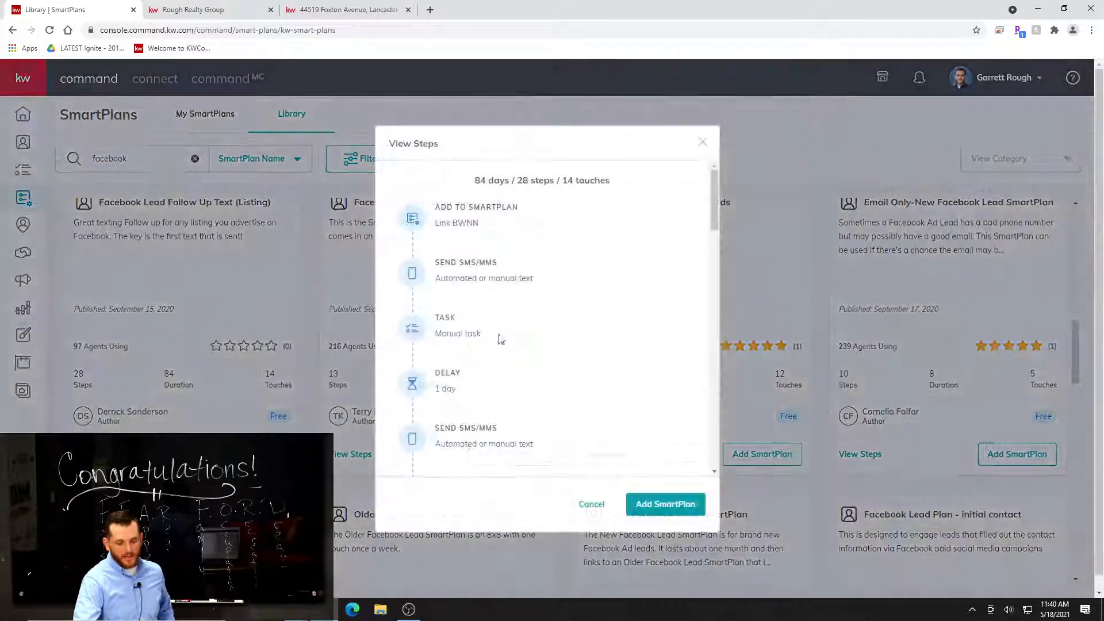
scroll(561, 322, down, 3)
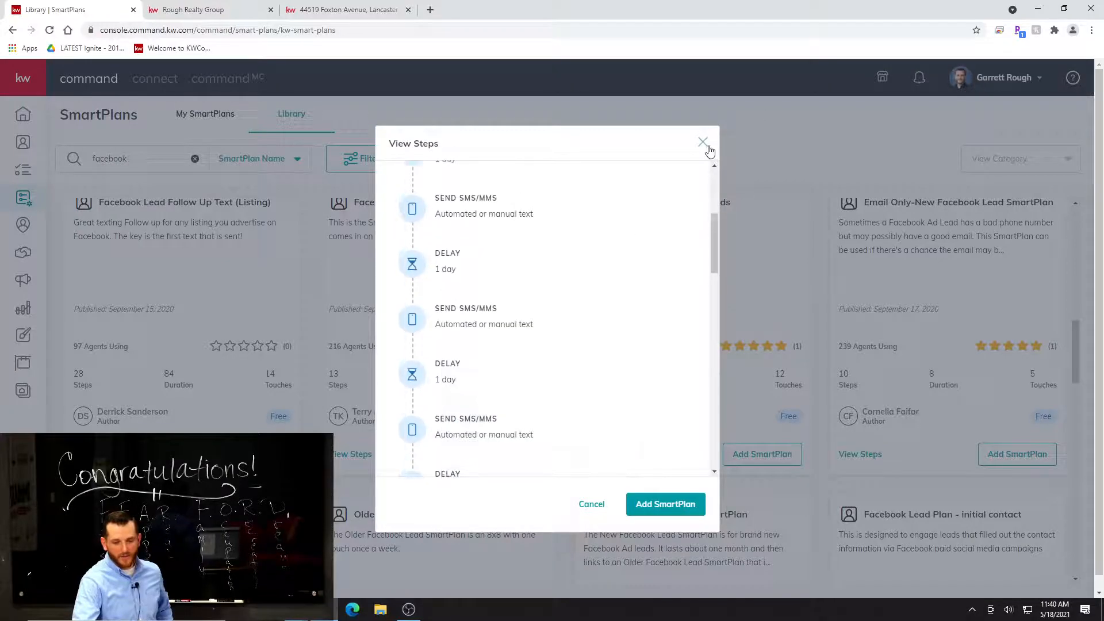
click(703, 142)
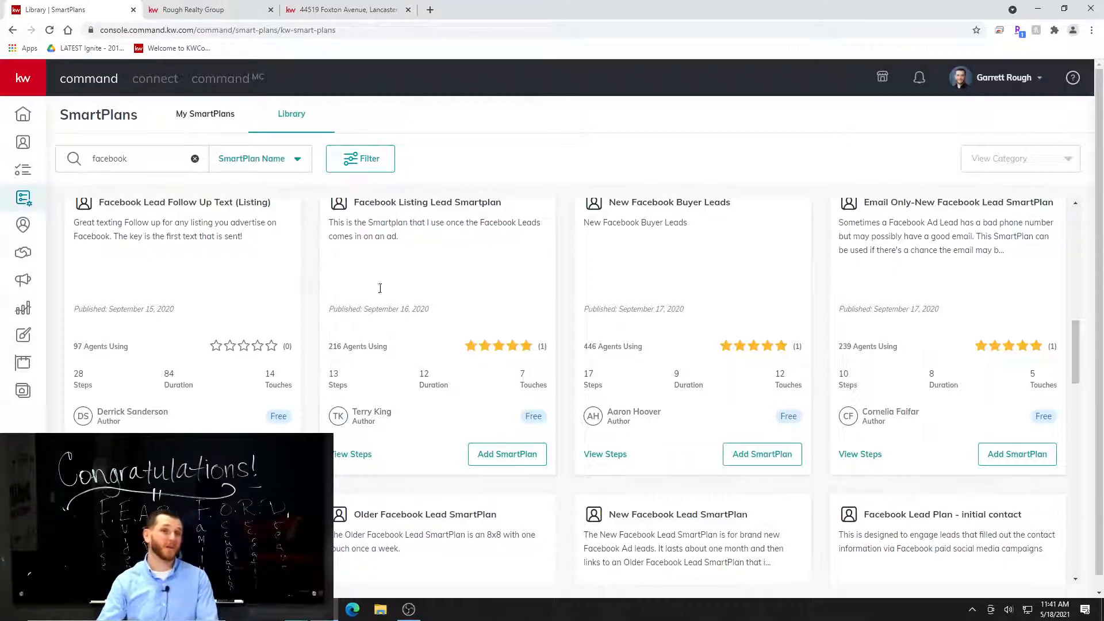
Look through the Facebook lead follow-up plans again from the start of the results.
scroll(437, 345, up, 15)
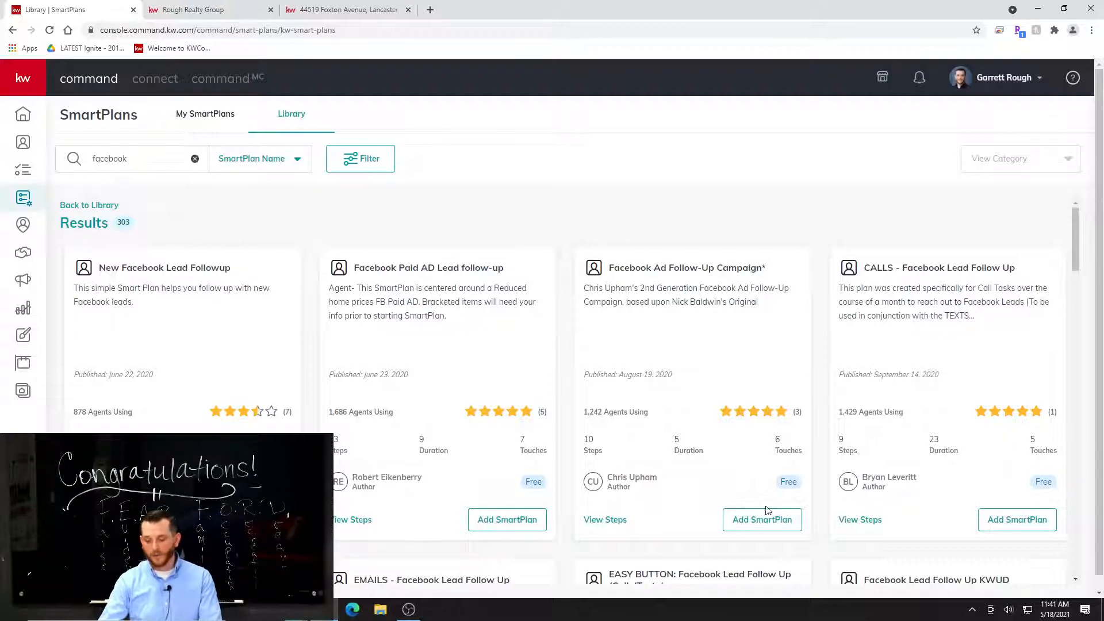
scroll(853, 394, down, 3)
scroll(906, 489, down, 3)
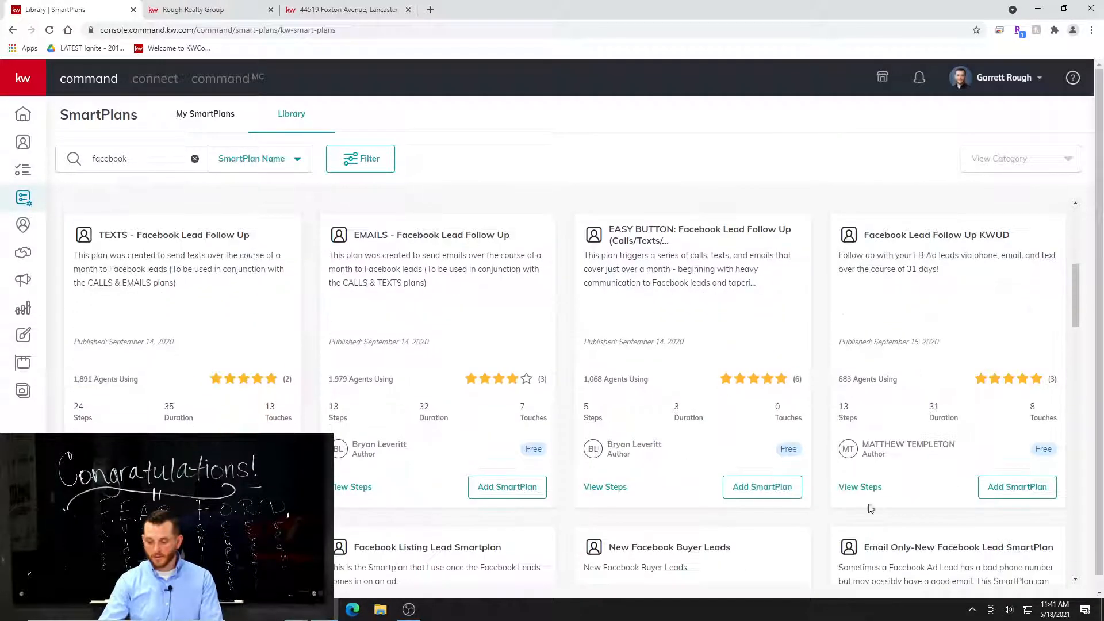